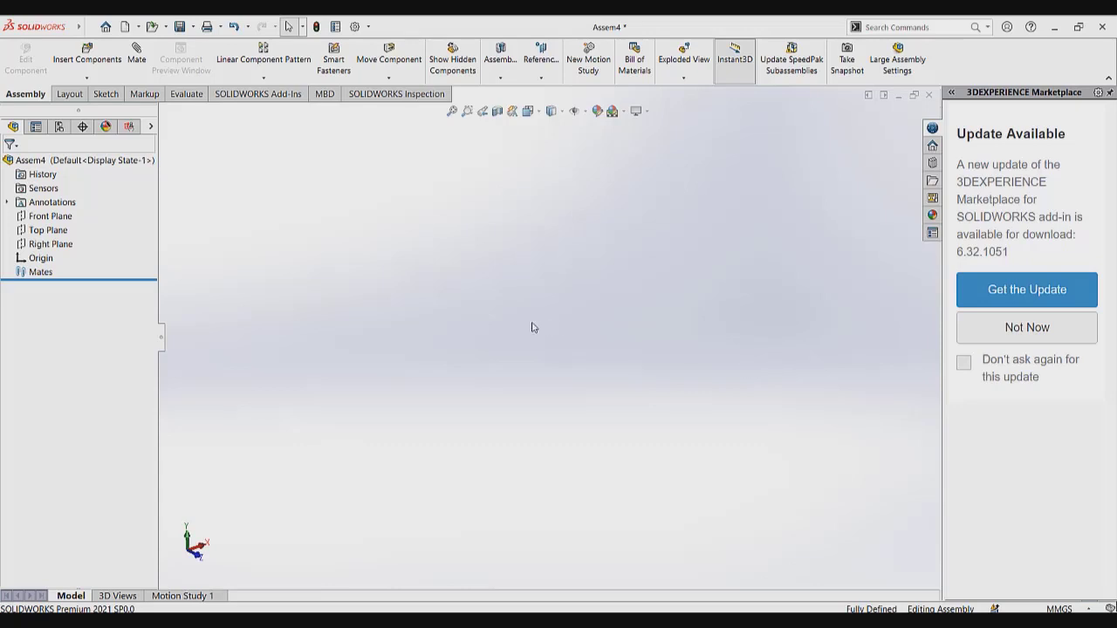
Insert the fixed_base_with_holder part from the Sub_parts folder into the empty assembly
left_click(86, 54)
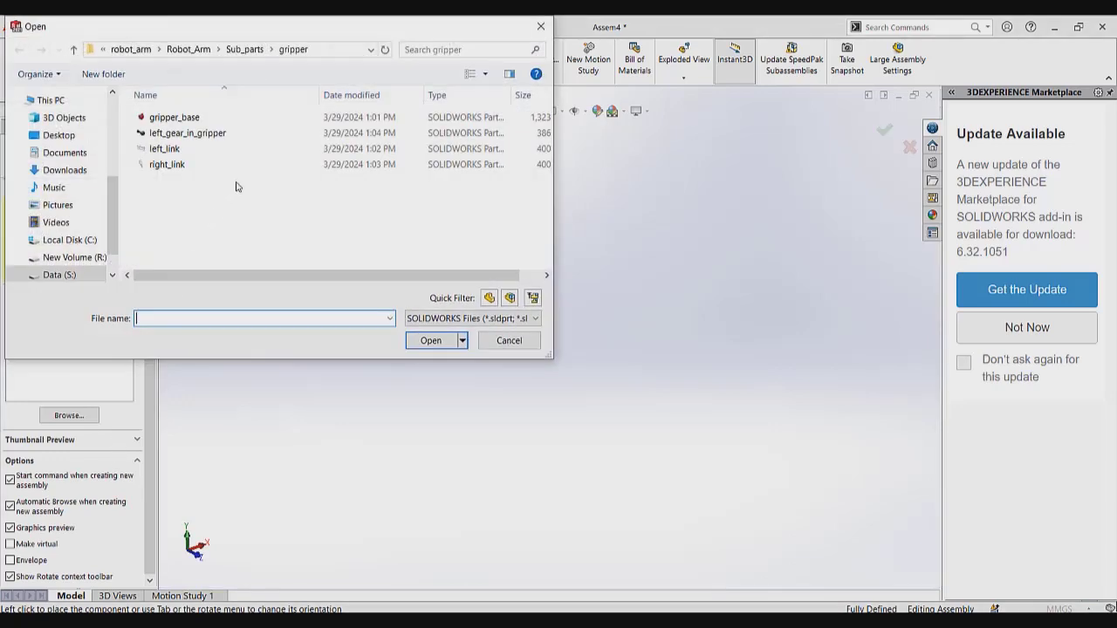
left_click(243, 49)
left_click(186, 150)
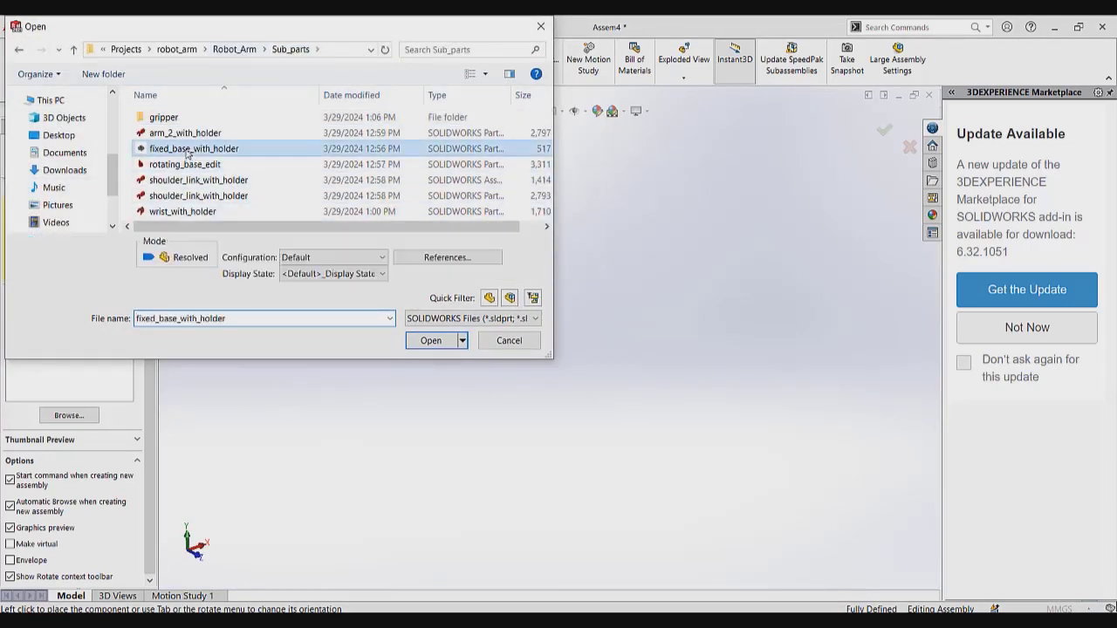
left_click(427, 341)
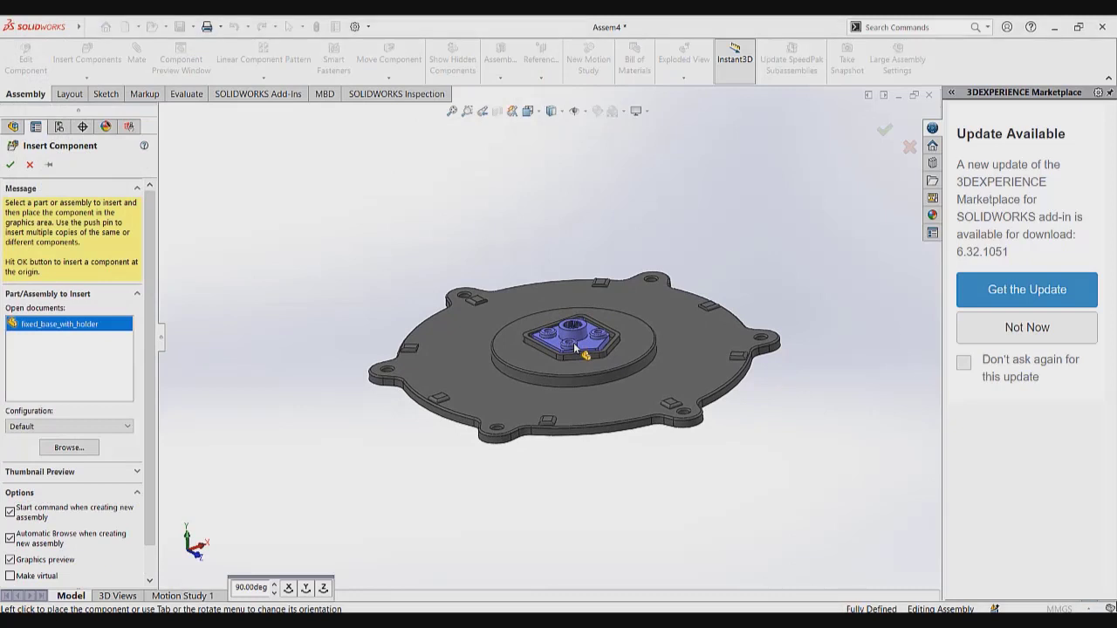
left_click(573, 345)
Examine the fixed base plate and its central holder with the splined hub from close up and from different angles
scroll(574, 346, "up", 2)
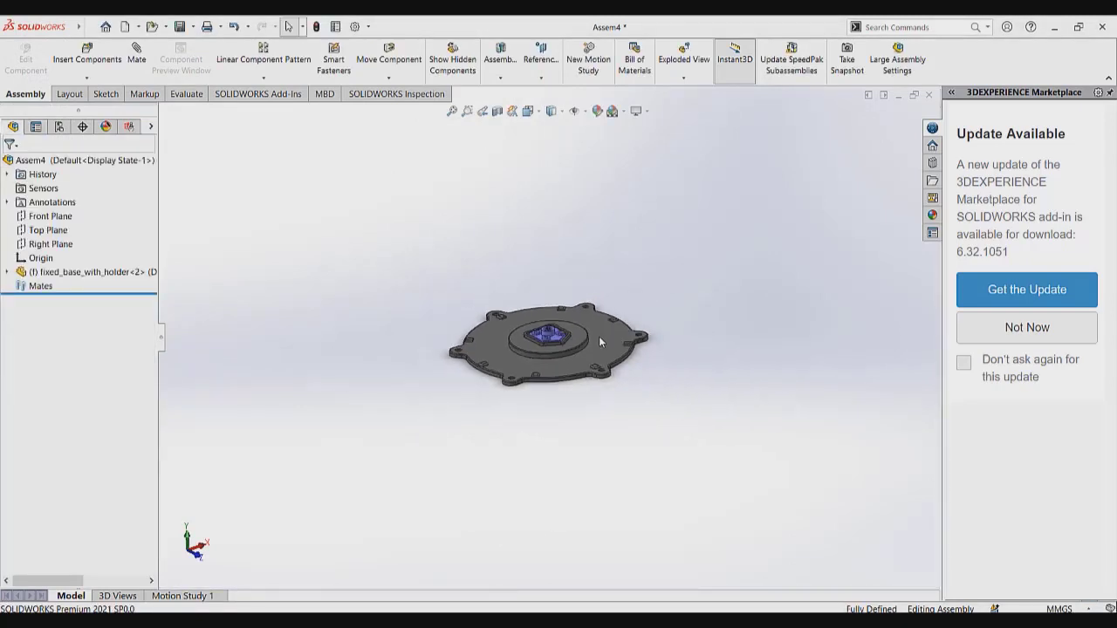
scroll(601, 341, "down", 3)
scroll(536, 371, "up", 3)
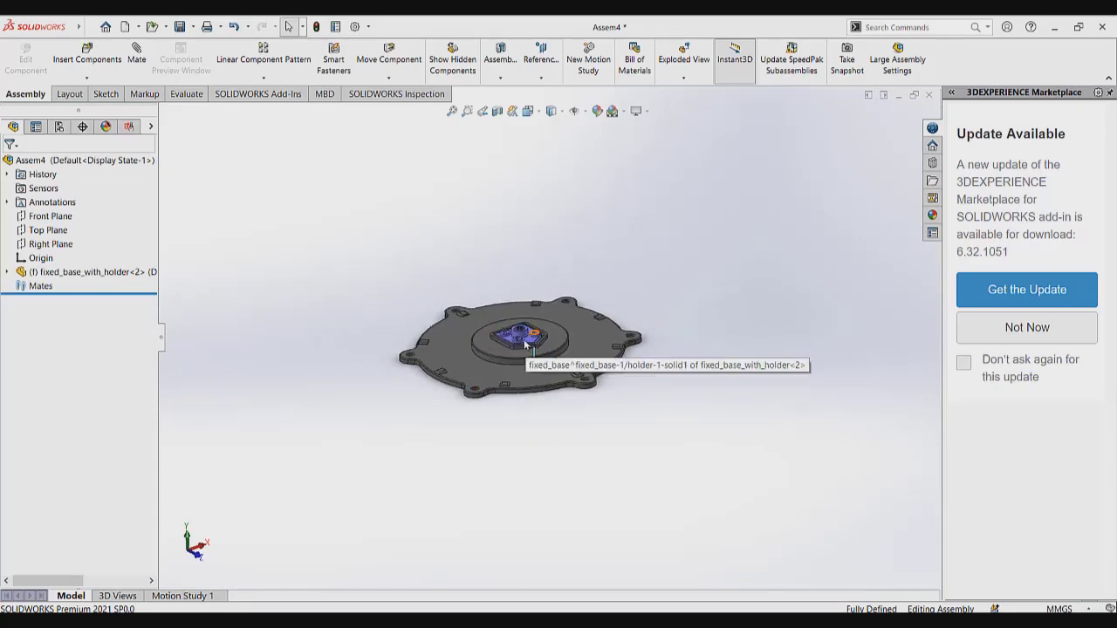
scroll(523, 340, "down", 5)
scroll(534, 336, "down", 2)
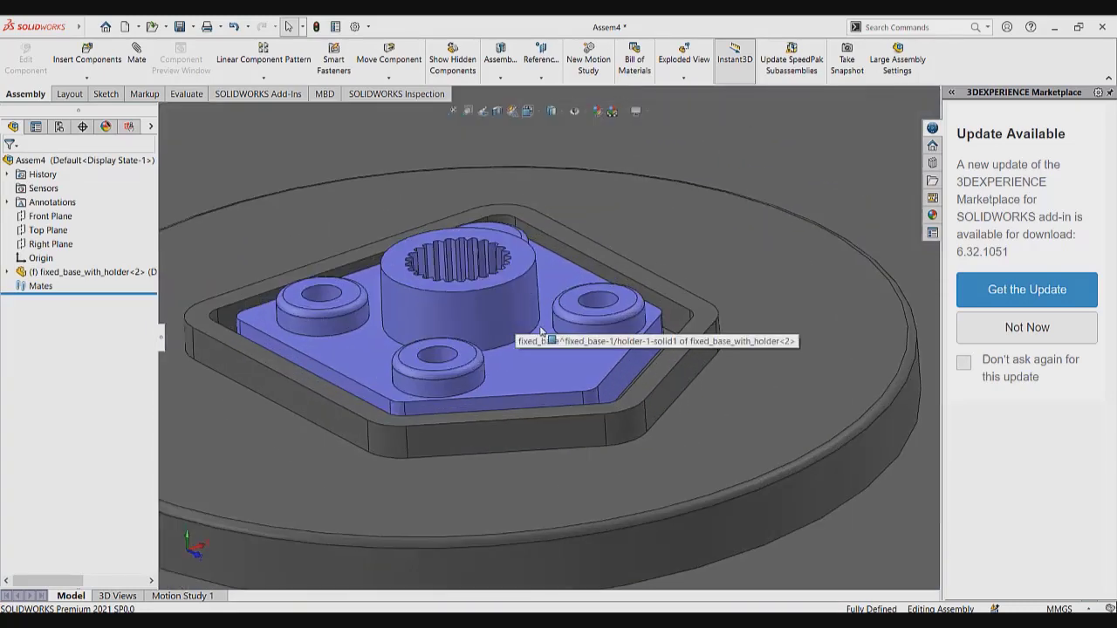
scroll(524, 349, "up", 6)
middle_click_drag(592, 339, 585, 347)
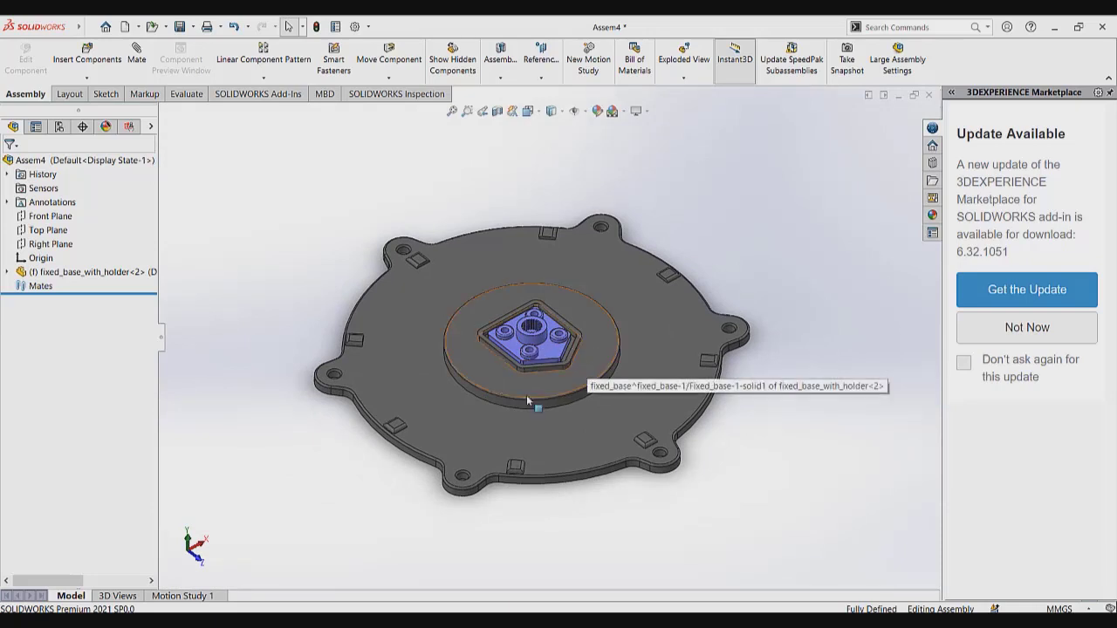
middle_click_drag(527, 400, 519, 352)
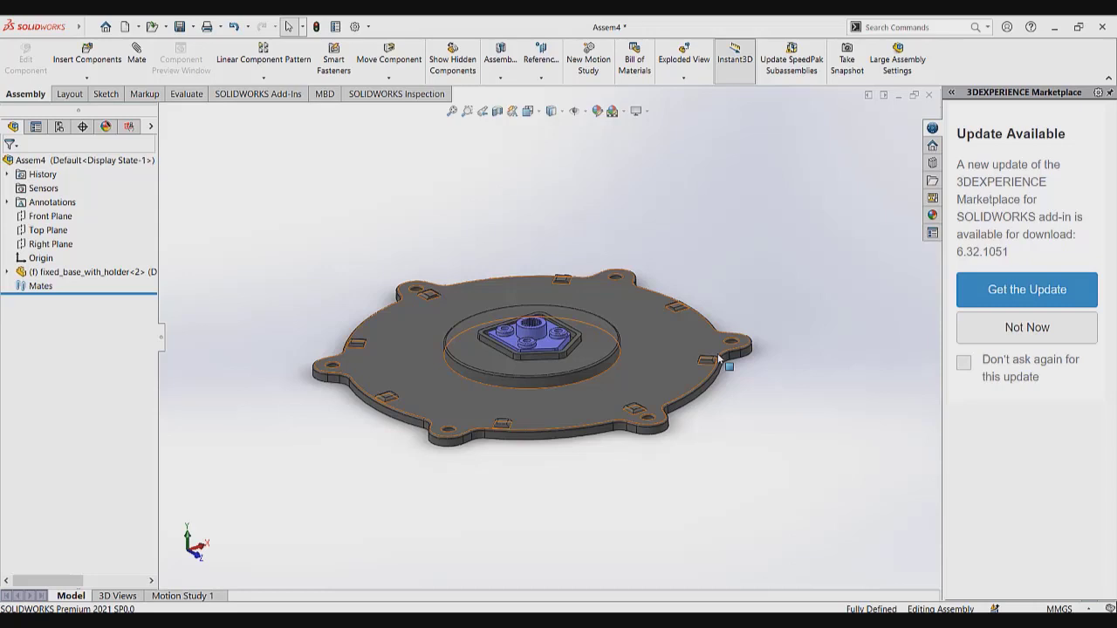
Float the fixed base and mate its origin coincident with the assembly origin, aligning the axes
scroll(717, 358, "up", 2)
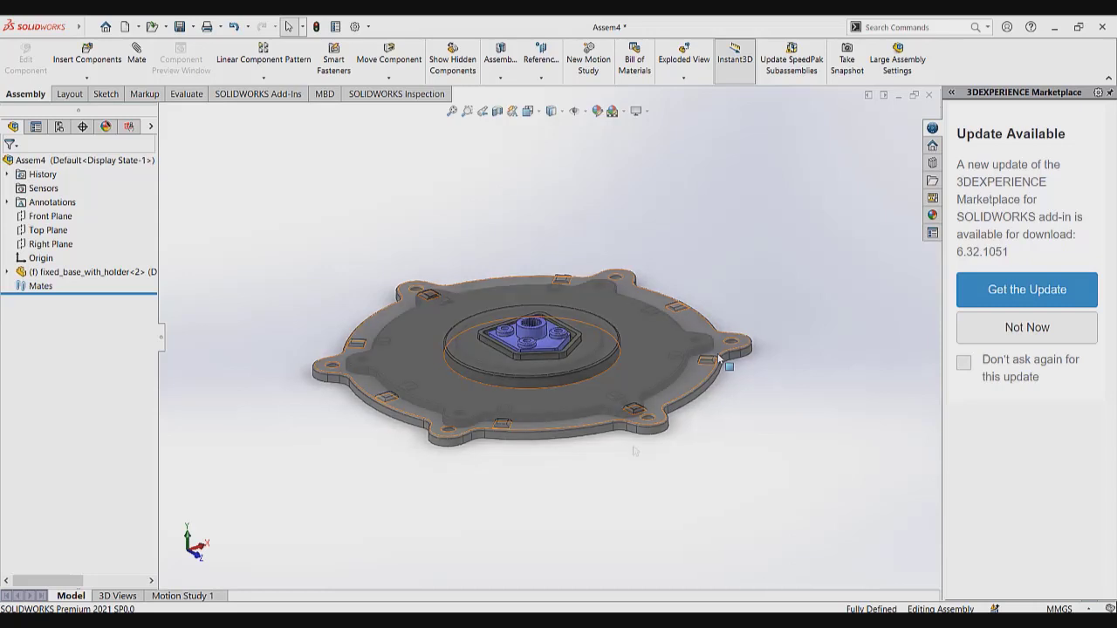
right_click(577, 393)
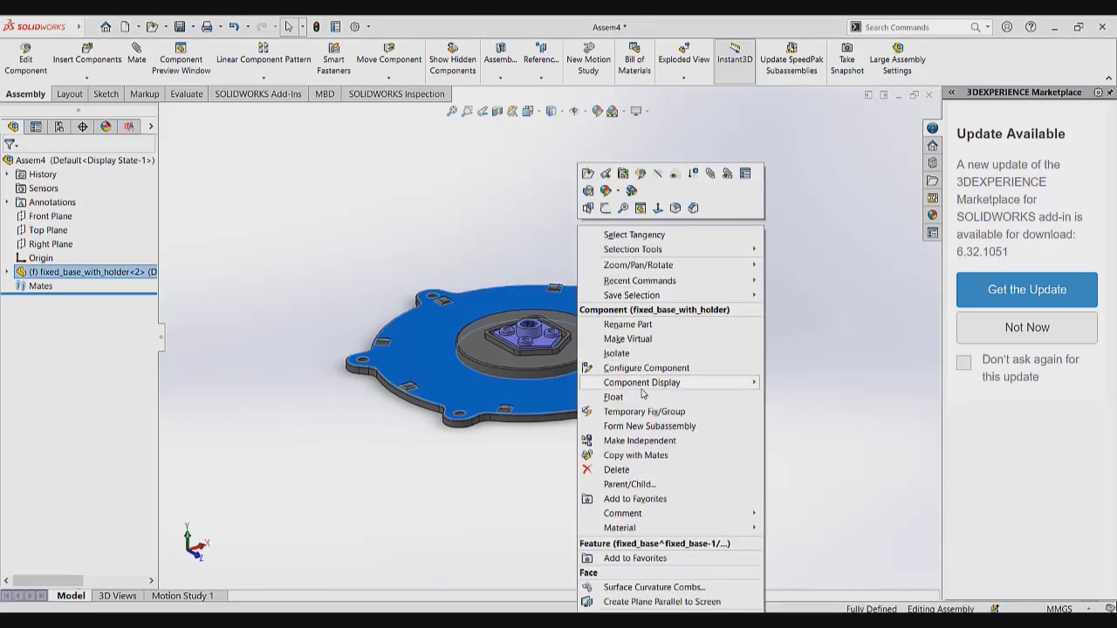
left_click(602, 396)
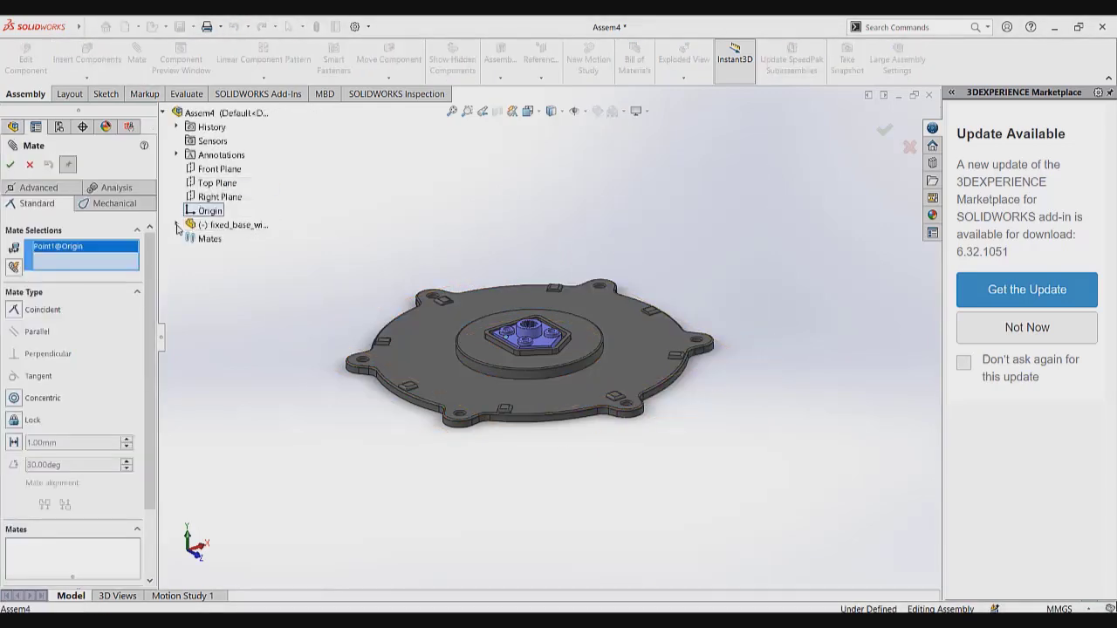
left_click(223, 364)
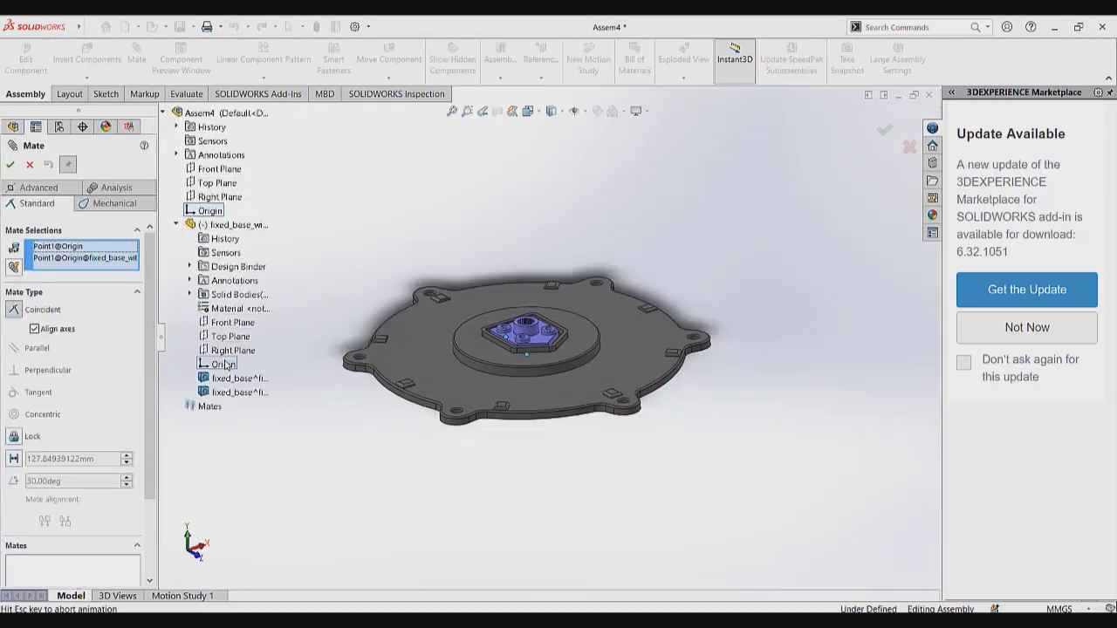
right_click(707, 218)
scroll(593, 327, "up", 2)
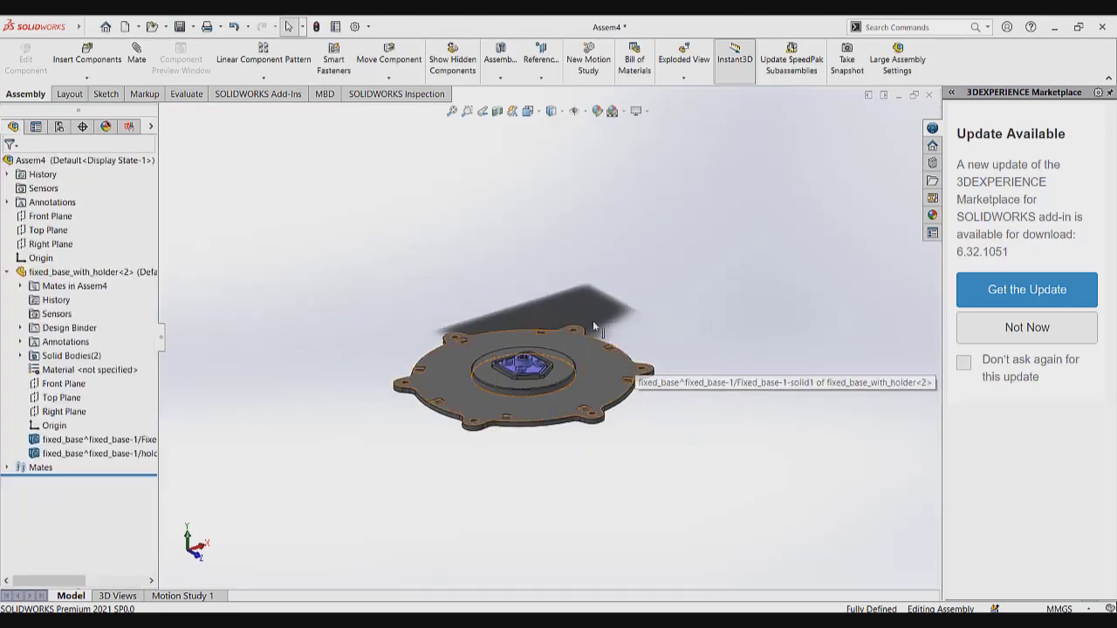
Insert the rotating_base_edit part into the assembly near the fixed base
left_click(101, 75)
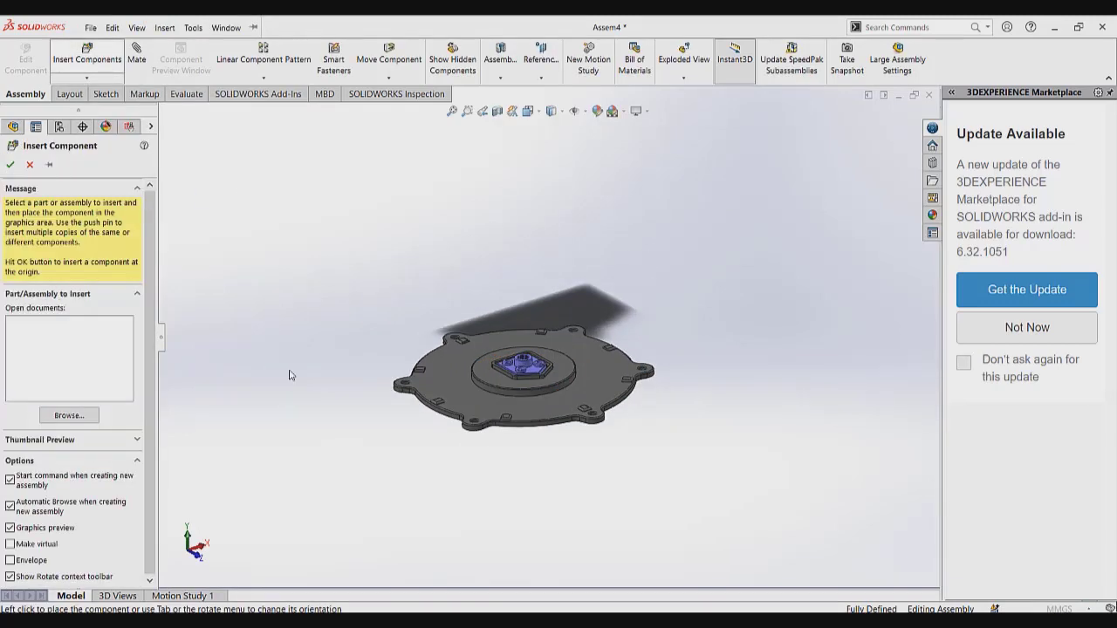
left_click(274, 162)
left_click(448, 481)
left_click(548, 297)
scroll(648, 299, "up", 3)
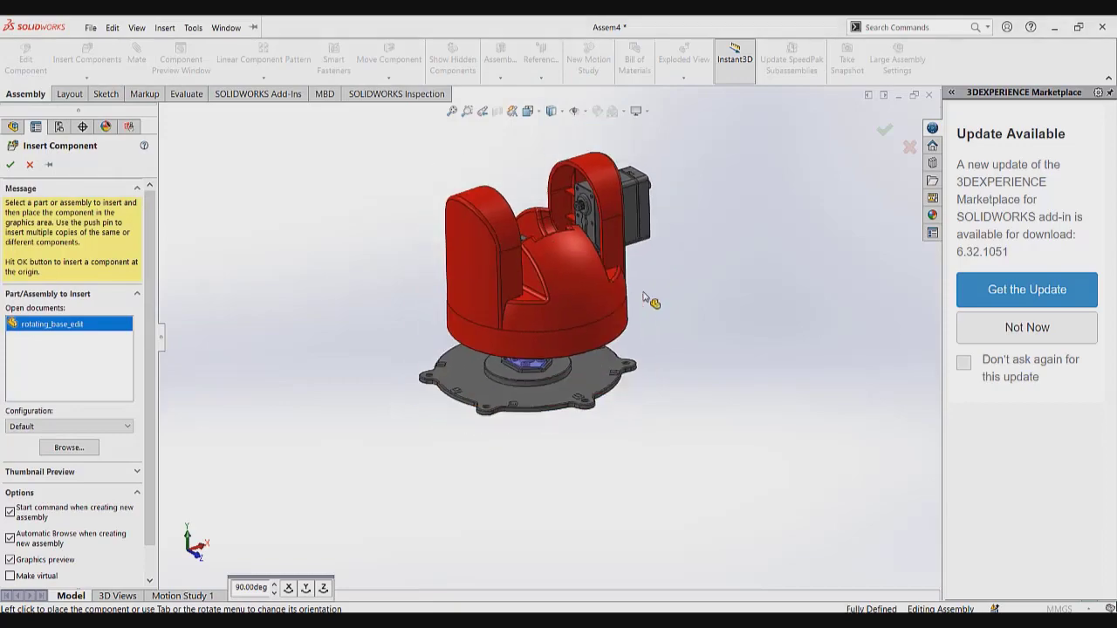
key("ctrl+7")
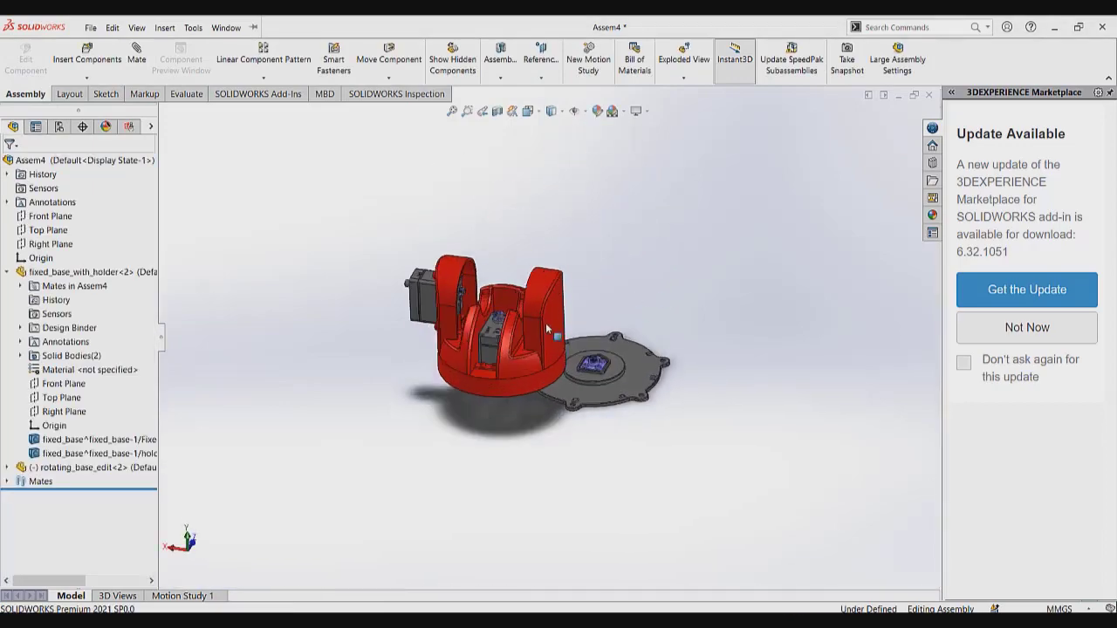
Add a concentric mate between the rotating base's central servo shaft and the cylindrical hub of the fixed base's holder
scroll(509, 292, "down", 6)
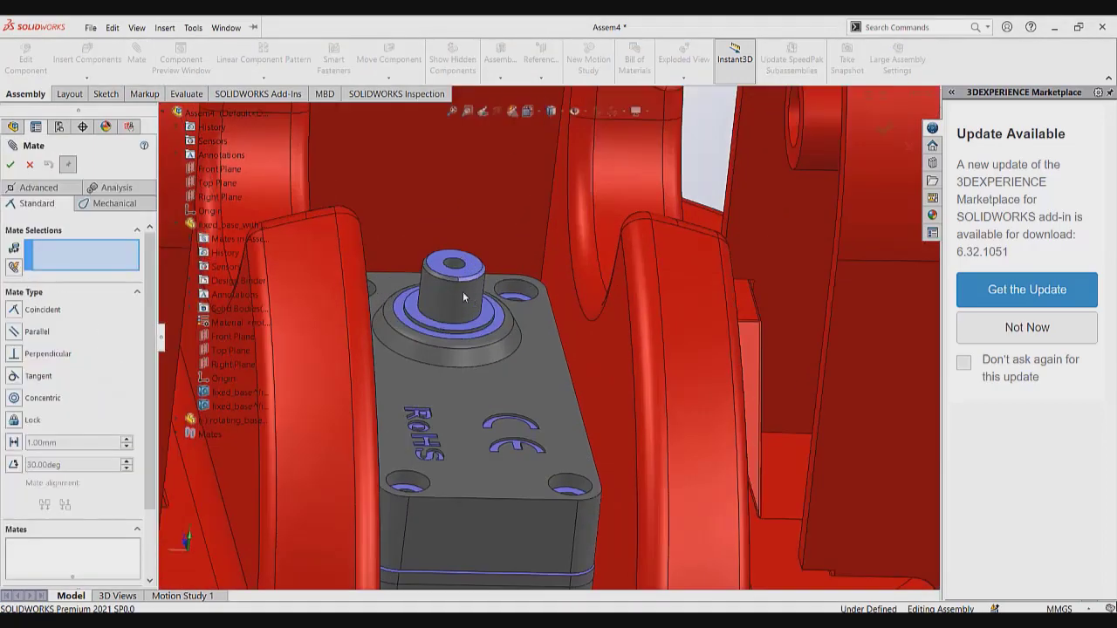
left_click(464, 292)
scroll(550, 349, "up", 9)
middle_click_drag(724, 428, 667, 423)
scroll(668, 423, "down", 4)
scroll(519, 358, "down", 3)
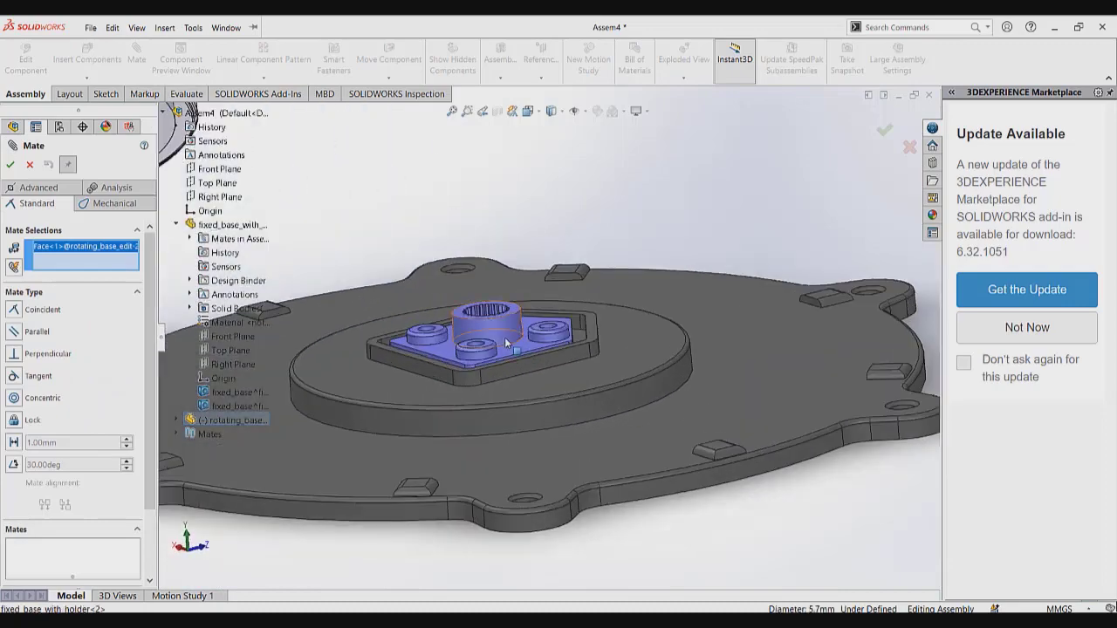
left_click(504, 337)
key("Return")
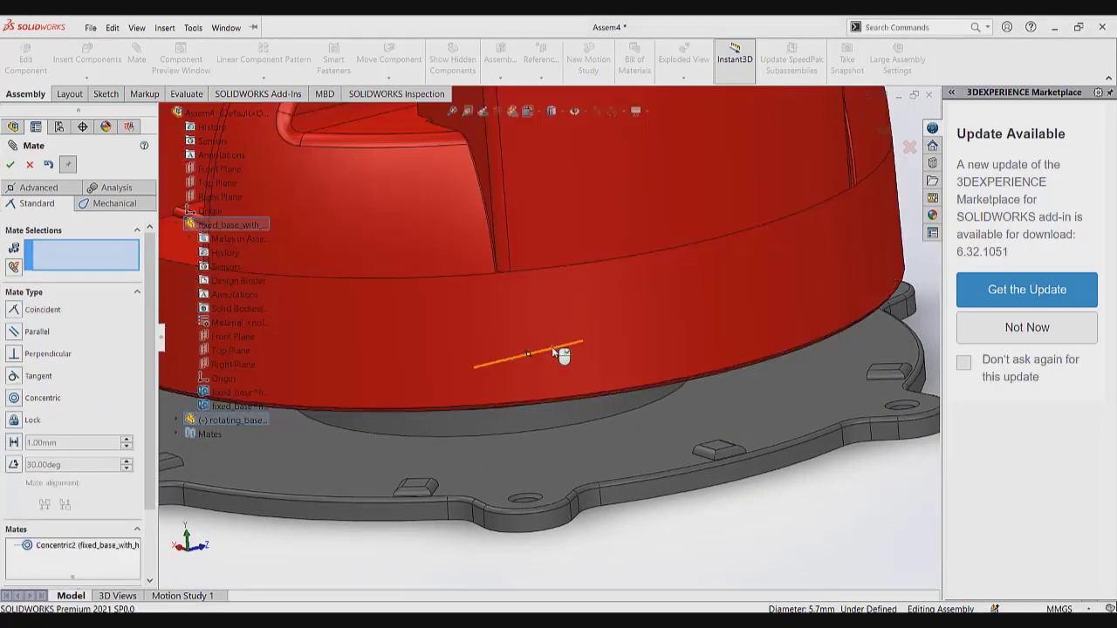
Add a coincident mate between the servo output face under the rotating base and the top face of the fixed base's splined hub
scroll(563, 340, "up", 10)
middle_click_drag(625, 307, 692, 140)
scroll(513, 356, "down", 12)
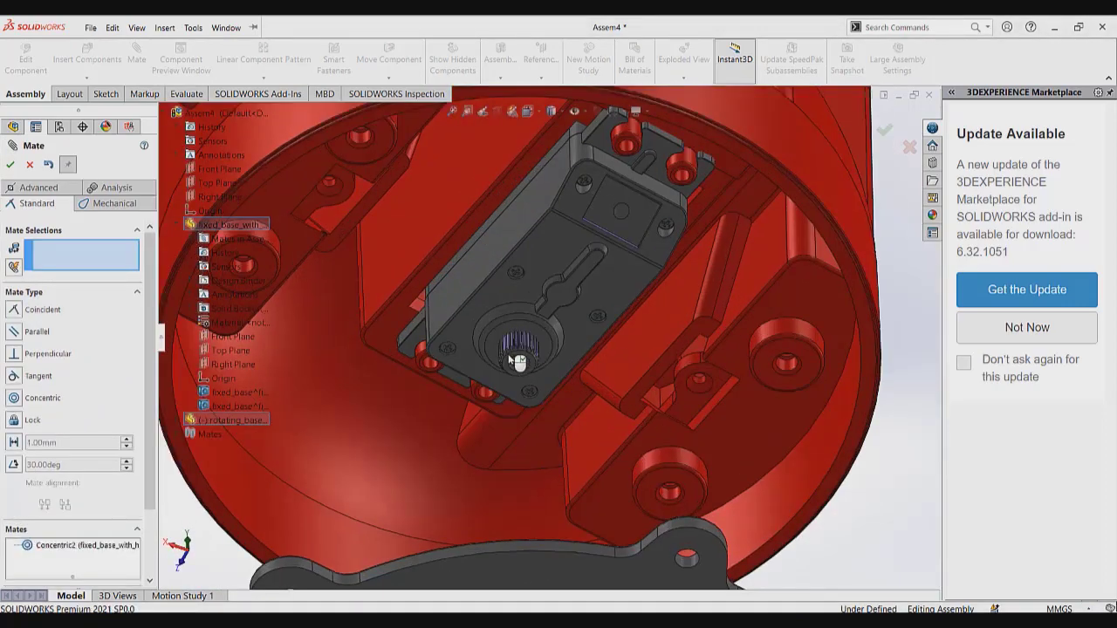
left_click(553, 246)
scroll(598, 390, "up", 6)
scroll(599, 390, "up", 8)
middle_click_drag(598, 390, 515, 488)
scroll(585, 568, "up", 2)
scroll(541, 397, "down", 14)
left_click(539, 370)
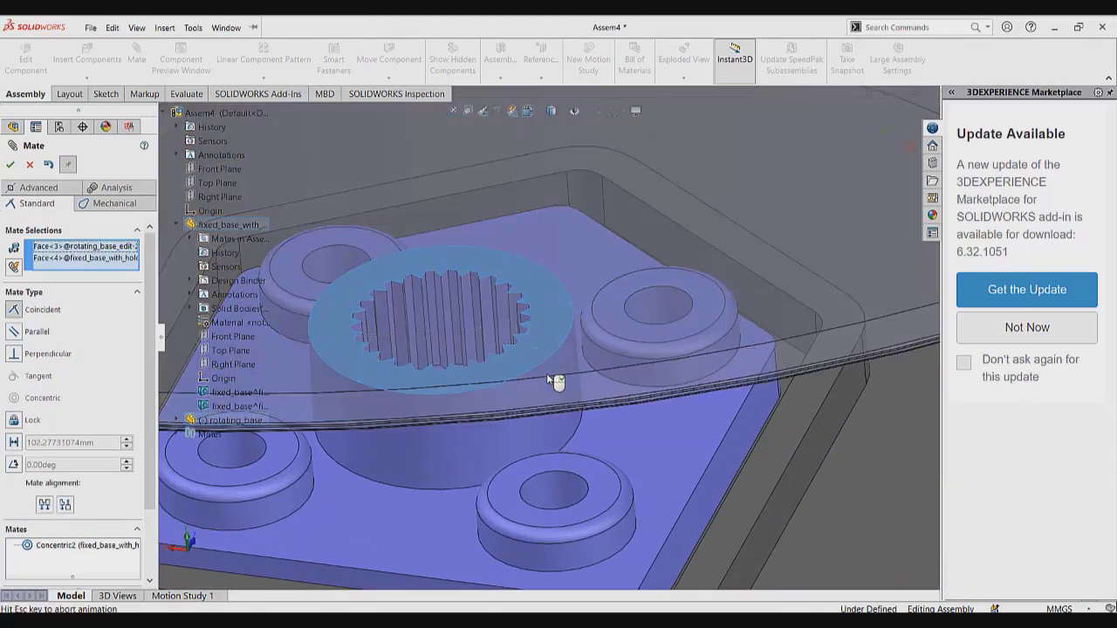
key("Return")
scroll(548, 379, "up", 12)
key("Escape")
scroll(676, 335, "up", 3)
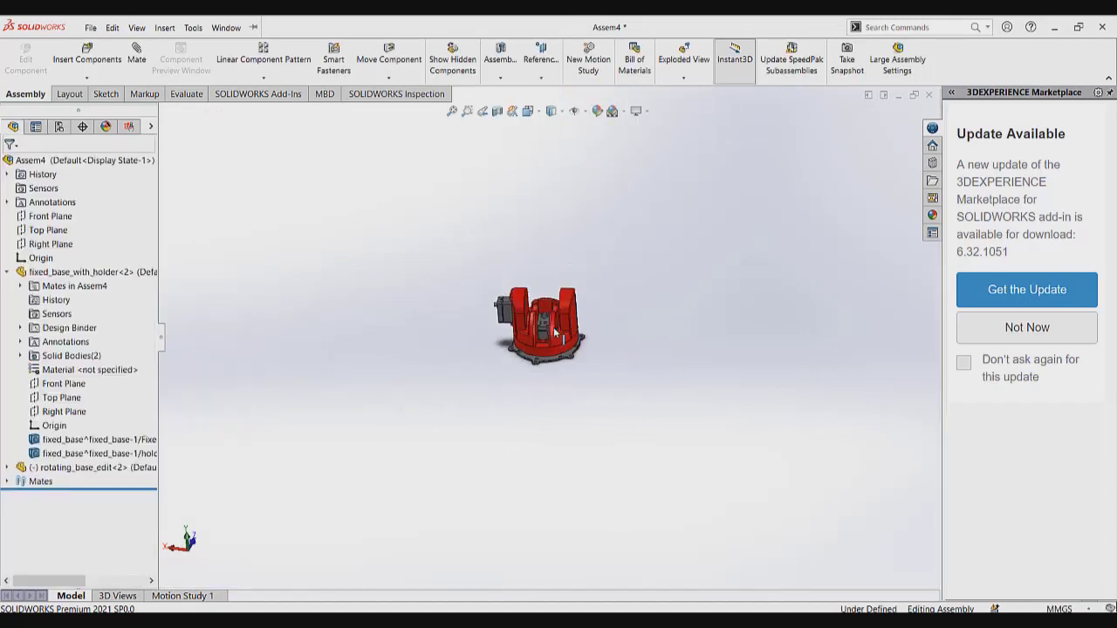
Turn the rotating base about its vertical axis on the fixed base to test its motion
middle_click_drag(676, 334, 544, 496)
scroll(559, 323, "down", 4)
left_click_drag(560, 323, 286, 329)
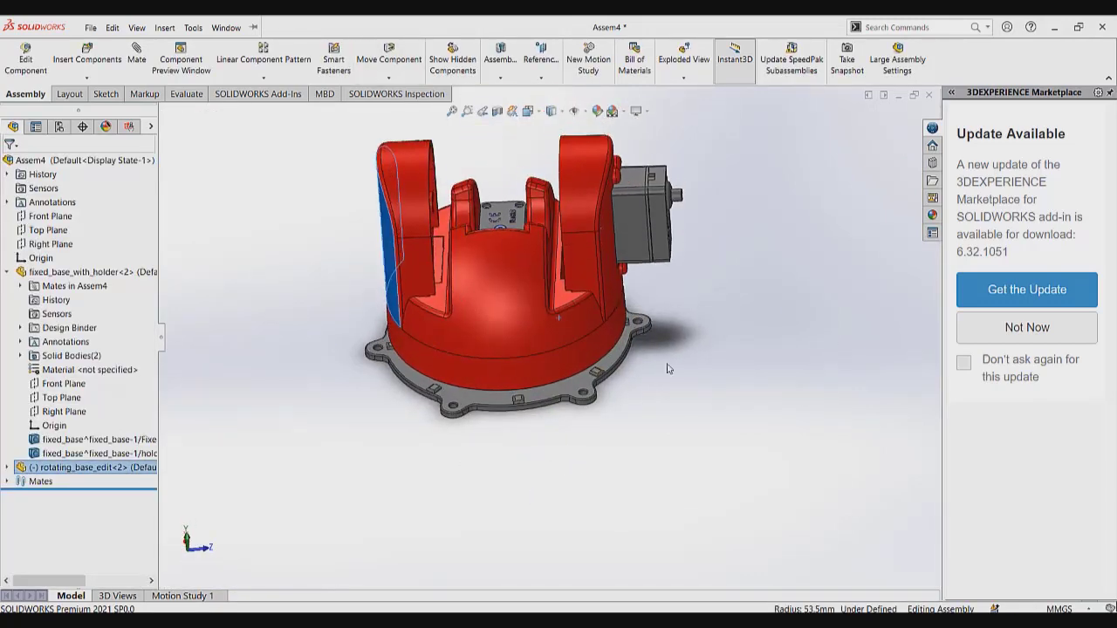
left_click(669, 369)
scroll(591, 324, "up", 6)
scroll(564, 303, "down", 1)
Insert the shoulder_link_with_holder part and place it upright above the rotating base
left_click(87, 53)
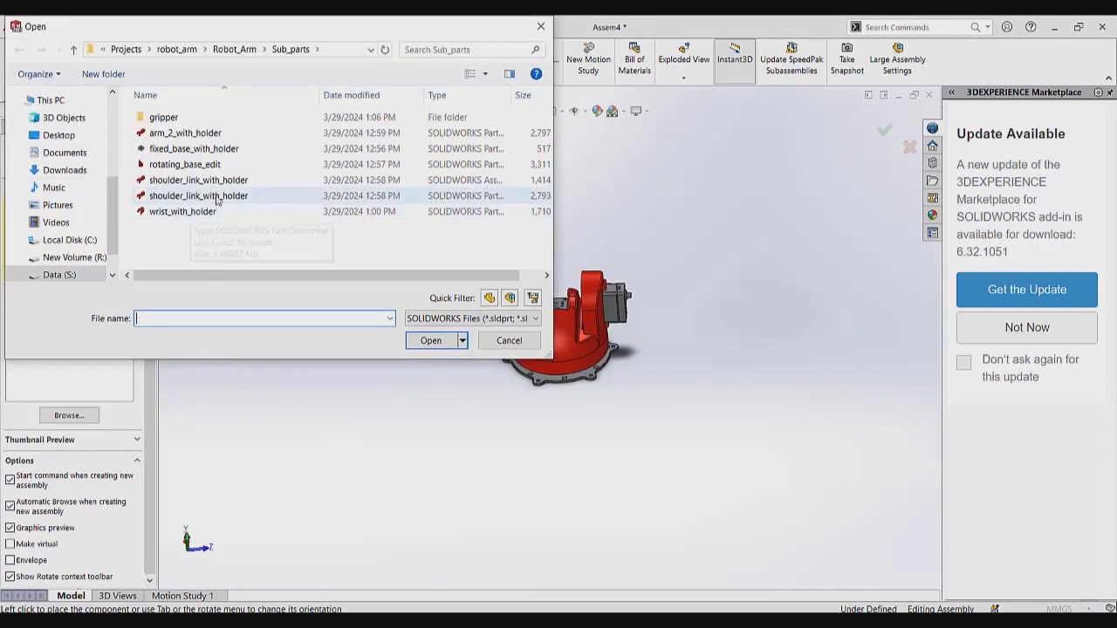
double_click(216, 197)
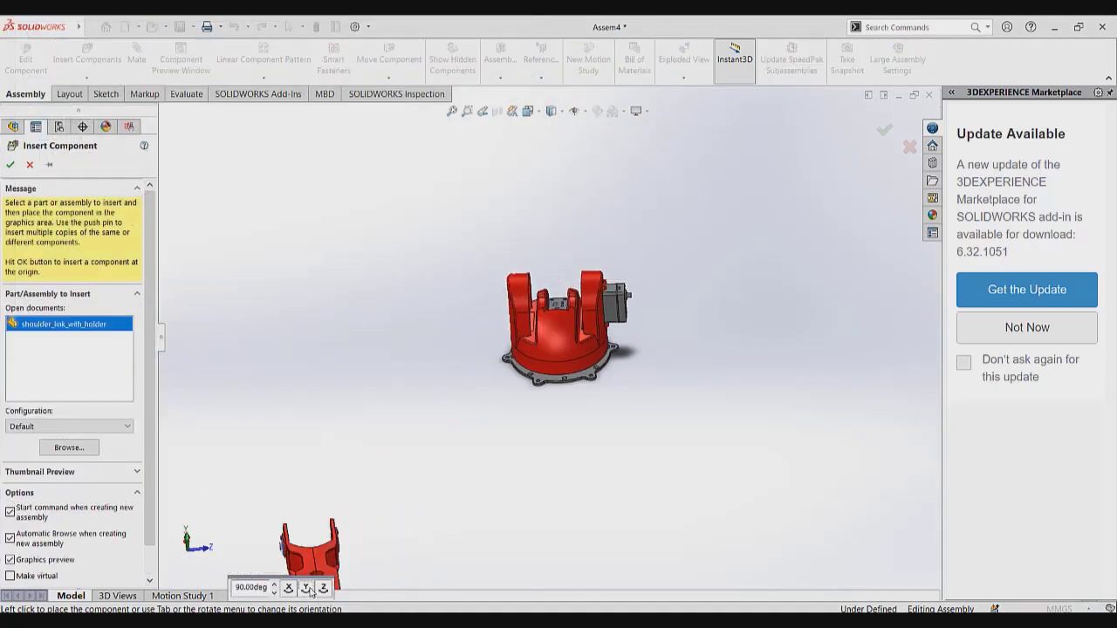
left_click(551, 273)
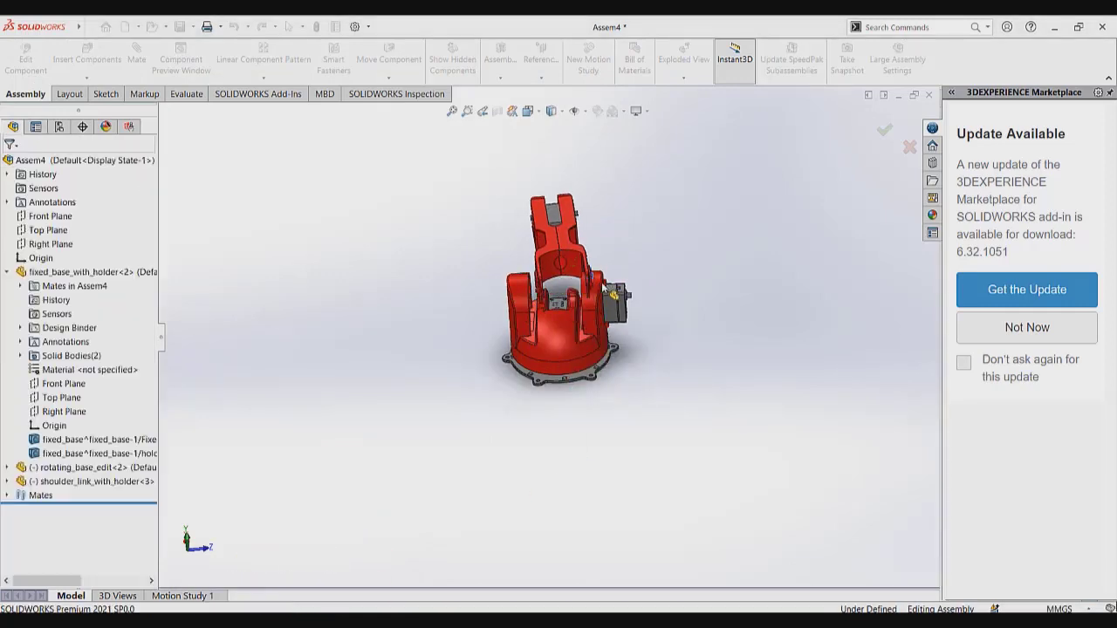
Add a concentric mate between the shoulder link's holder hub and the shaft of the rotating base's side servo
scroll(593, 280, "down", 5)
scroll(558, 314, "down", 5)
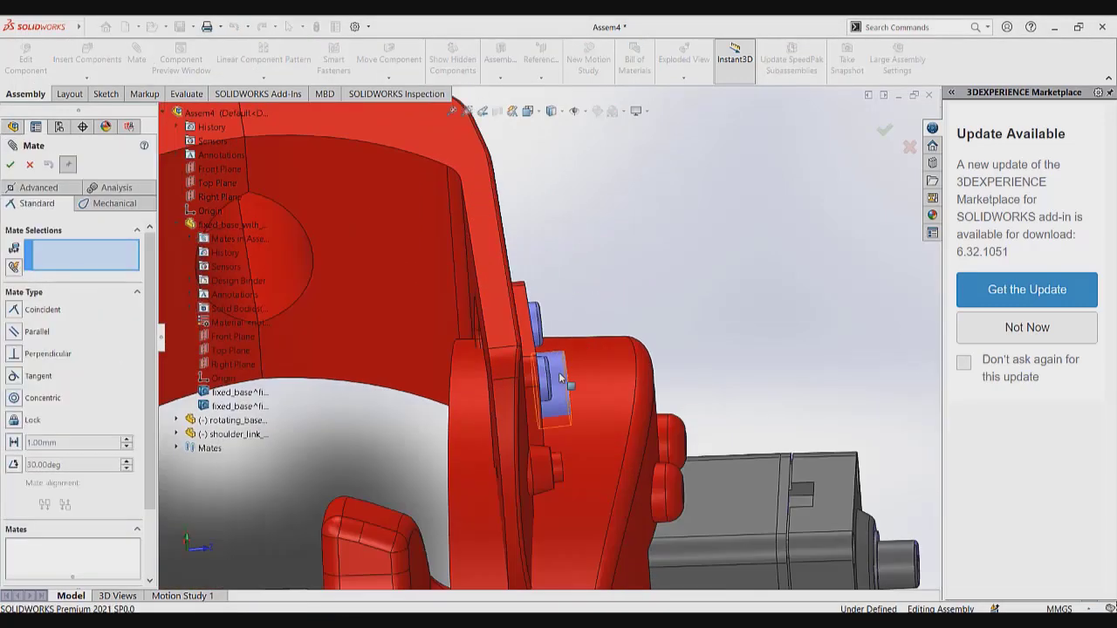
left_click(568, 381)
scroll(571, 381, "up", 4)
scroll(663, 432, "down", 7)
left_click(593, 394)
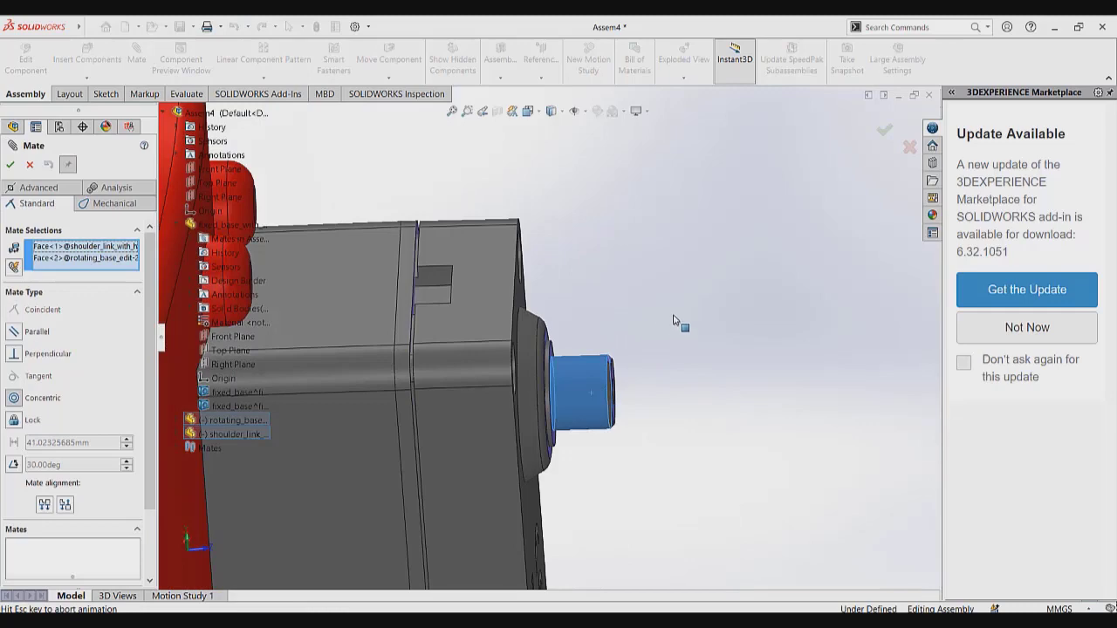
scroll(677, 314, "up", 5)
right_click(678, 311)
Swing the shoulder link aside and mate its holder hub's end face coincident with the side servo's output face
scroll(573, 350, "up", 6)
left_click_drag(497, 309, 333, 408)
middle_click_drag(457, 467, 445, 381)
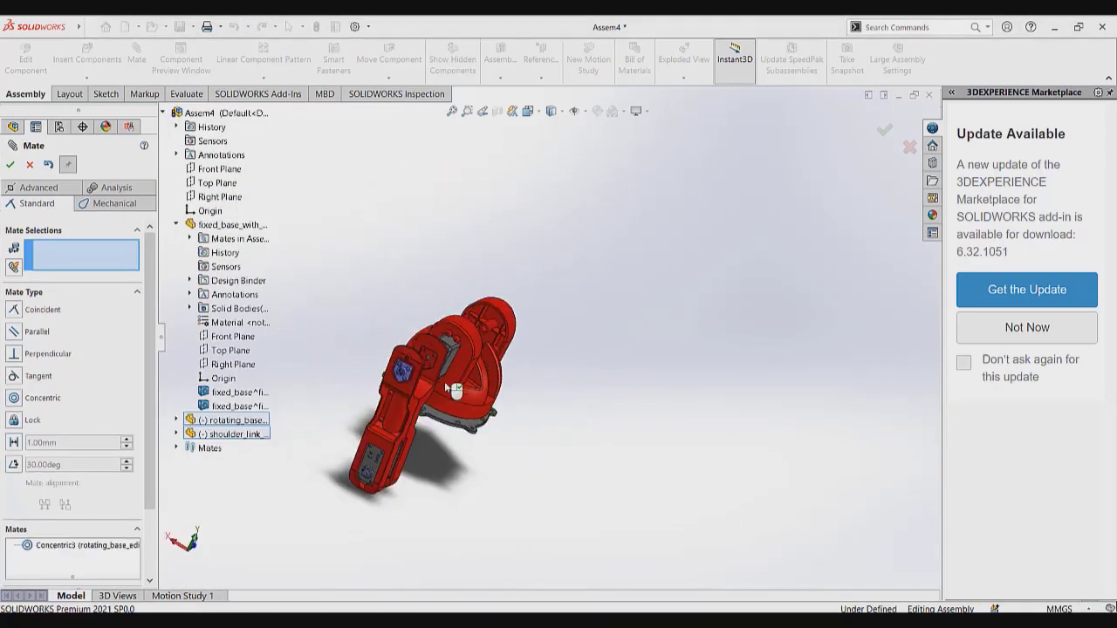
scroll(433, 332, "down", 8)
left_click(412, 324)
scroll(611, 337, "up", 5)
middle_click_drag(615, 337, 597, 320)
scroll(604, 325, "down", 8)
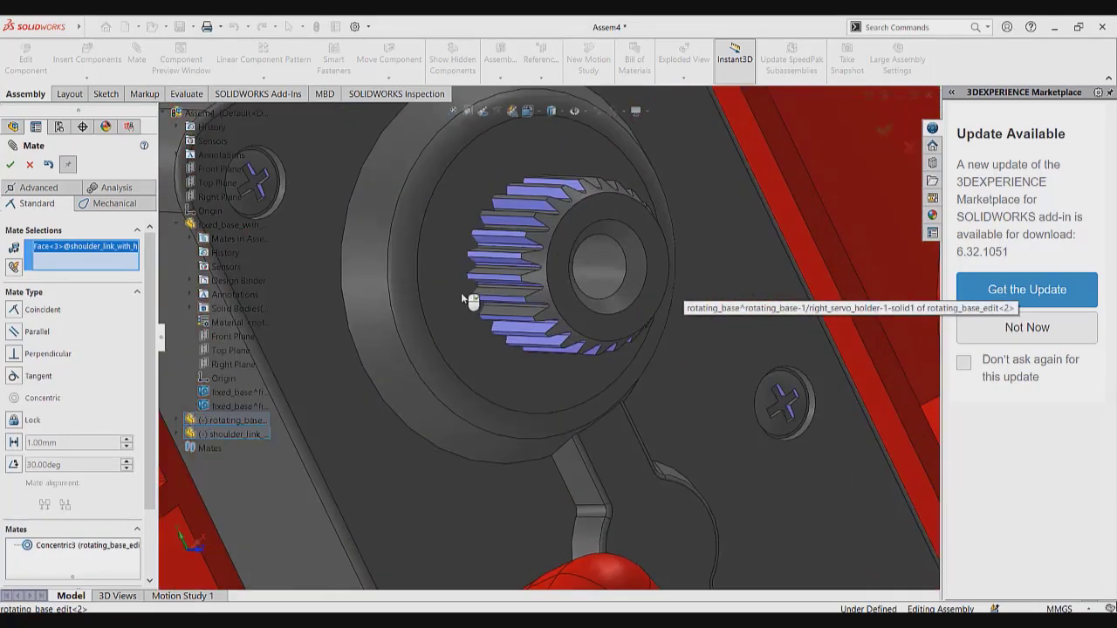
left_click(538, 307)
scroll(536, 317, "up", 6)
scroll(555, 330, "up", 8)
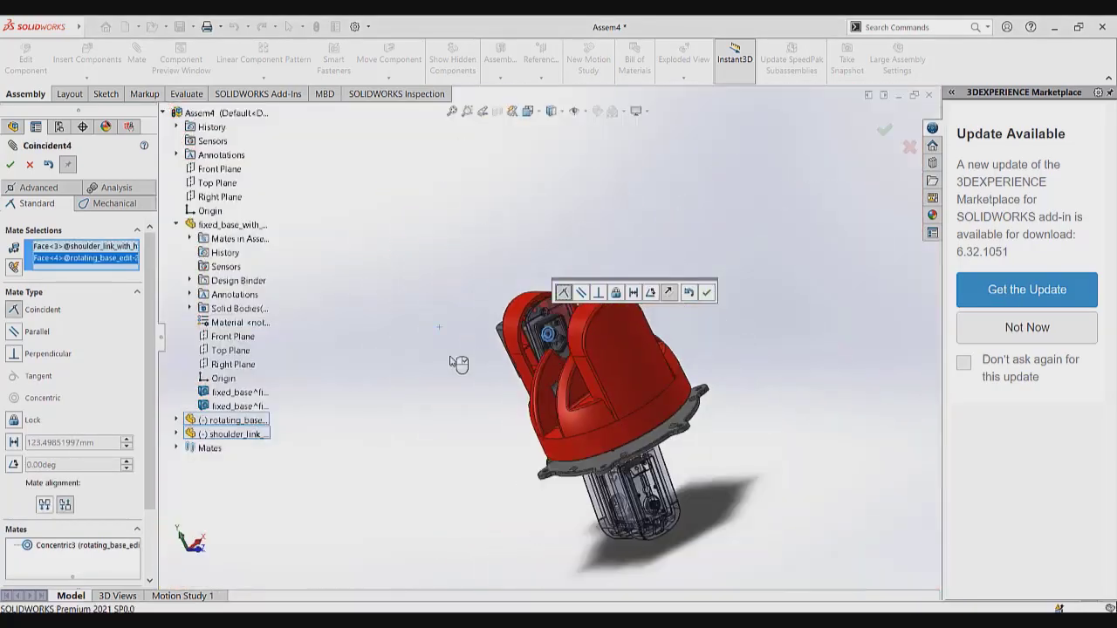
key("Return")
Swing the shoulder link up about the shoulder joint to test its motion and finish the Mate command
scroll(559, 401, "down", 8)
middle_click_drag(556, 348, 666, 323)
scroll(806, 335, "up", 7)
scroll(589, 308, "down", 5)
left_click_drag(589, 308, 534, 146)
scroll(510, 414, "up", 4)
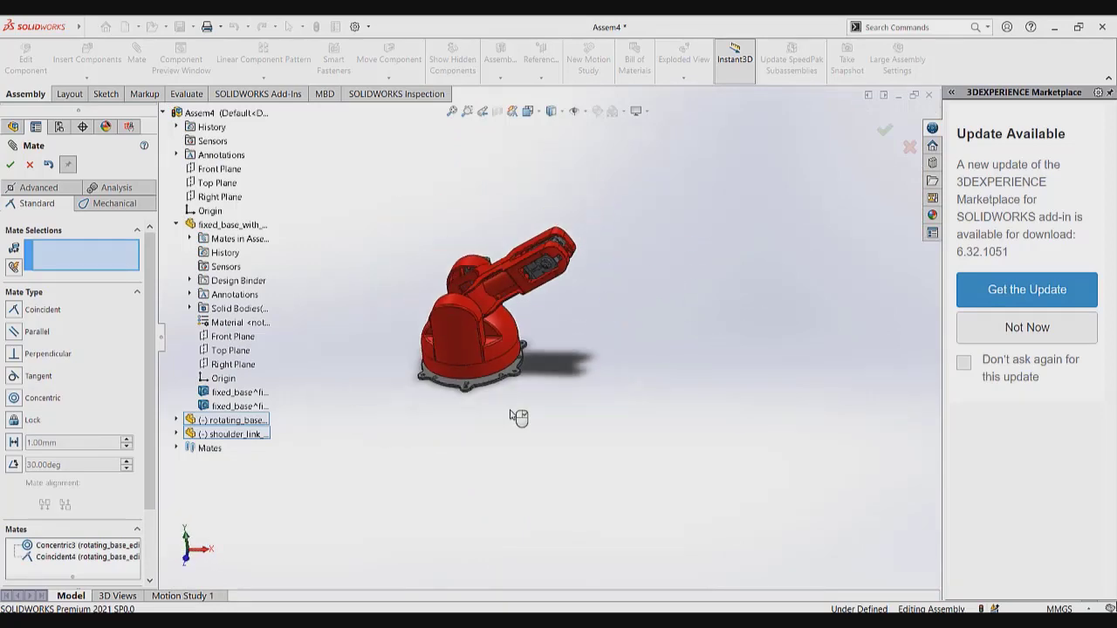
middle_click_drag(509, 414, 512, 264)
middle_click_drag(472, 203, 469, 278)
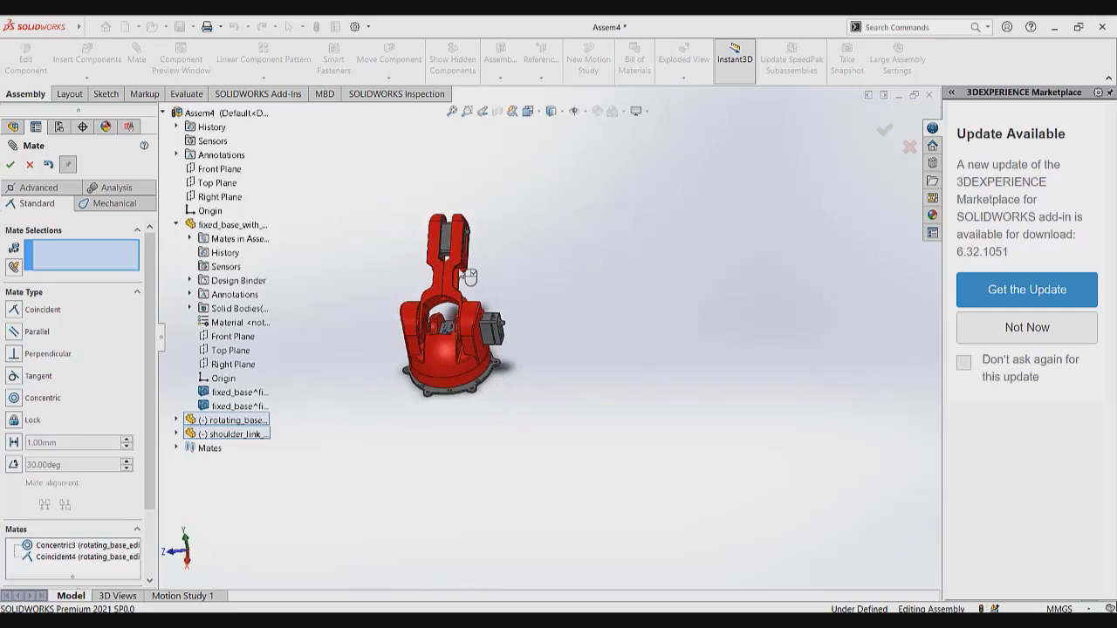
scroll(558, 294, "up", 2)
scroll(568, 273, "down", 3)
left_click(11, 165)
Insert the arm_2_with_holder part and place it above the upper end of the shoulder link
left_click(86, 59)
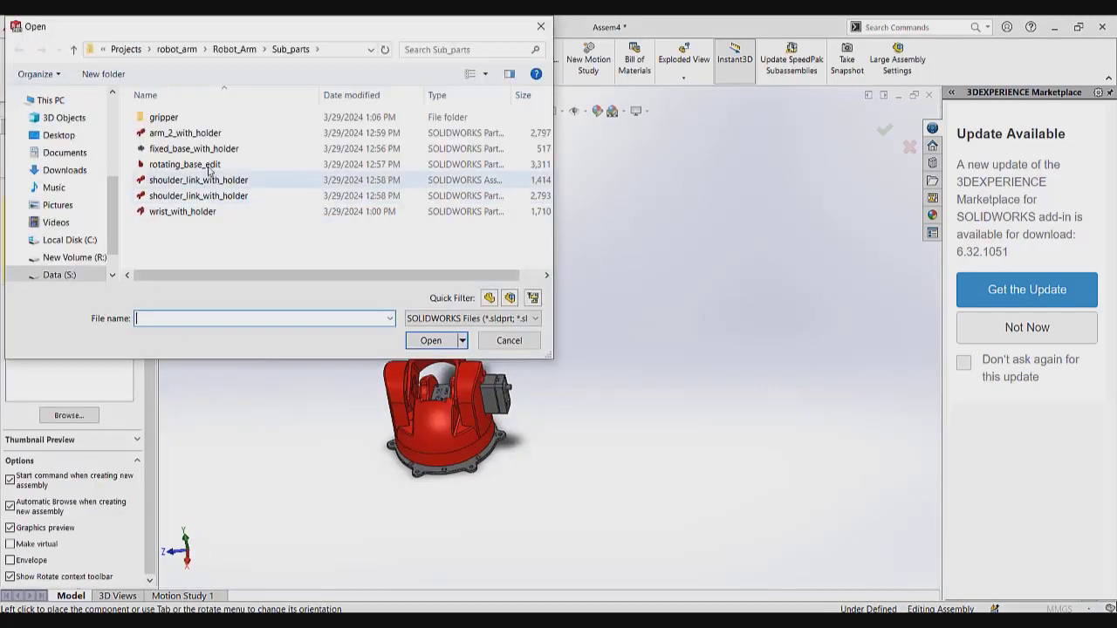
double_click(185, 133)
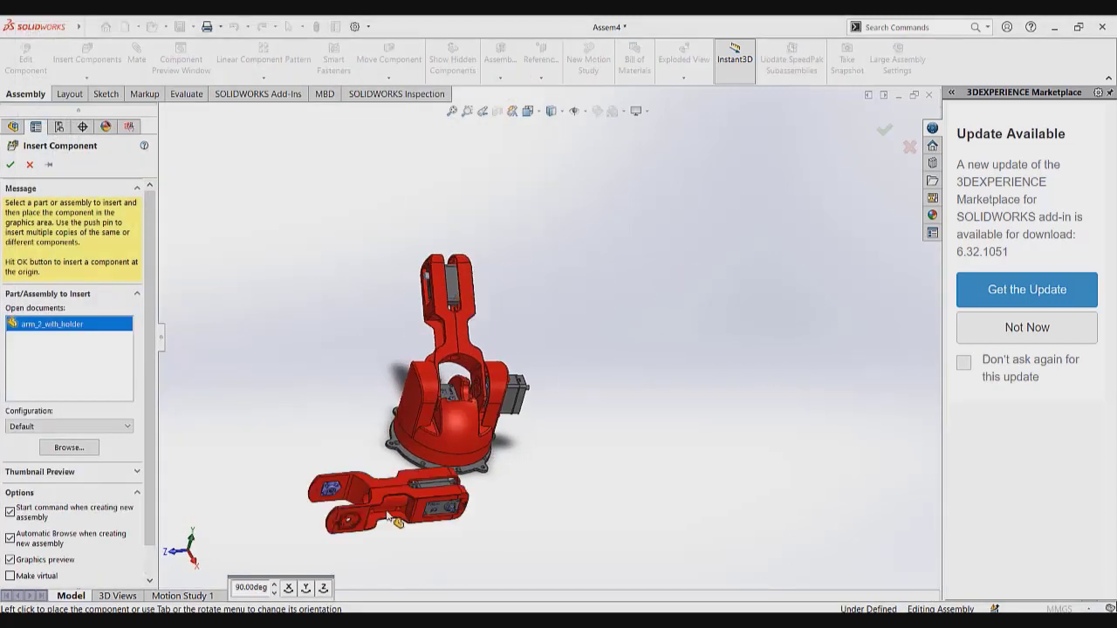
left_click(434, 235)
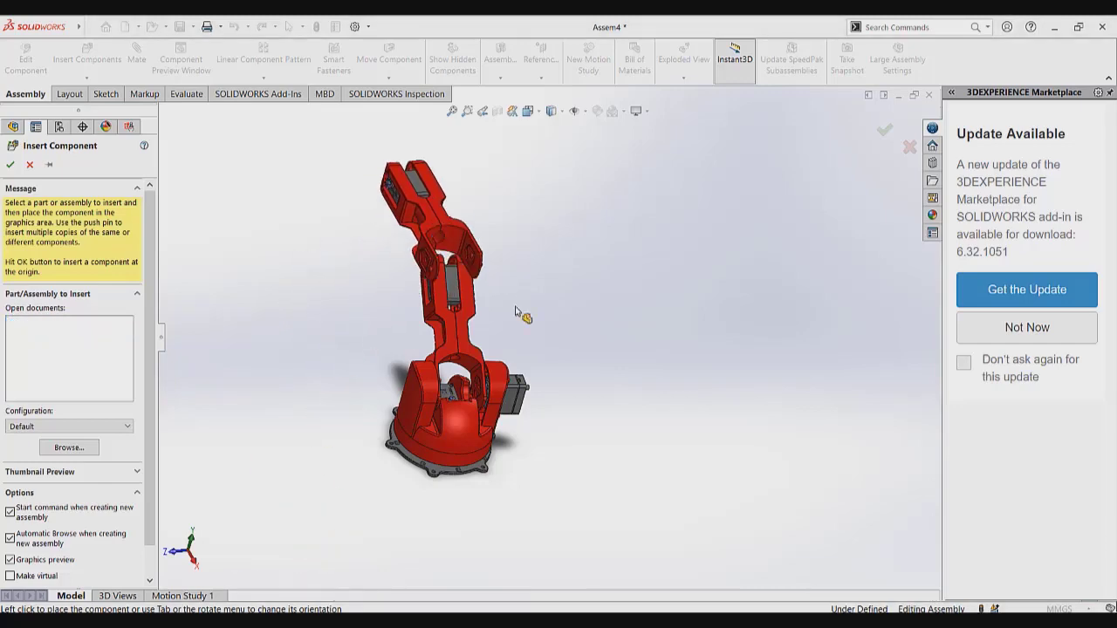
Insert the wrist_with_holder part and place it beyond the free end of arm 2
middle_click_drag(521, 311, 462, 293)
scroll(568, 335, "up", 5)
scroll(497, 360, "down", 10)
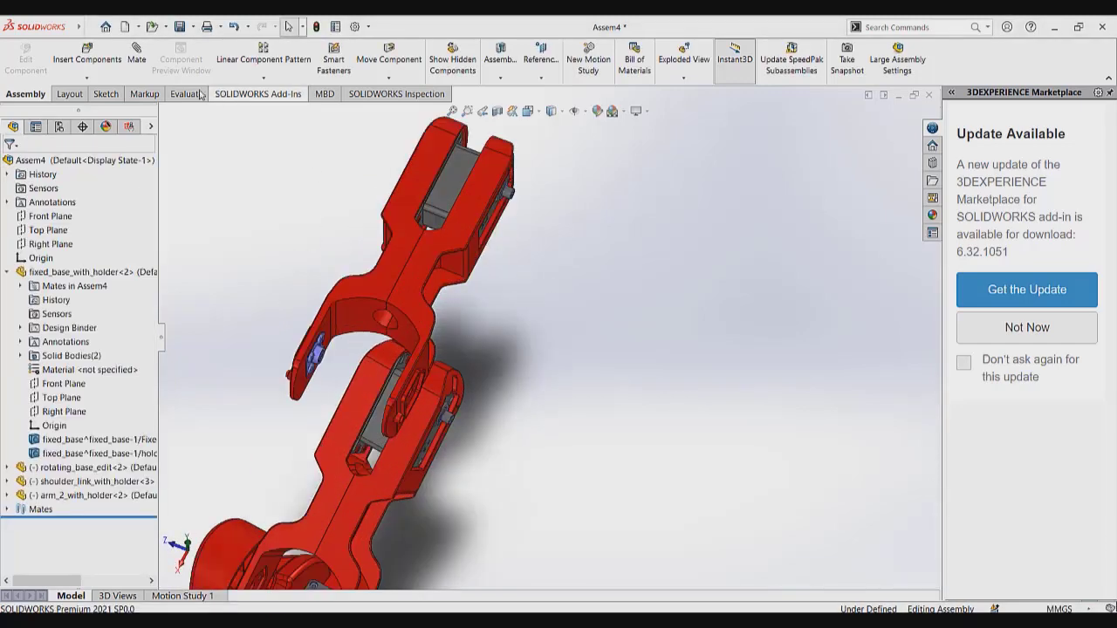
left_click(187, 209)
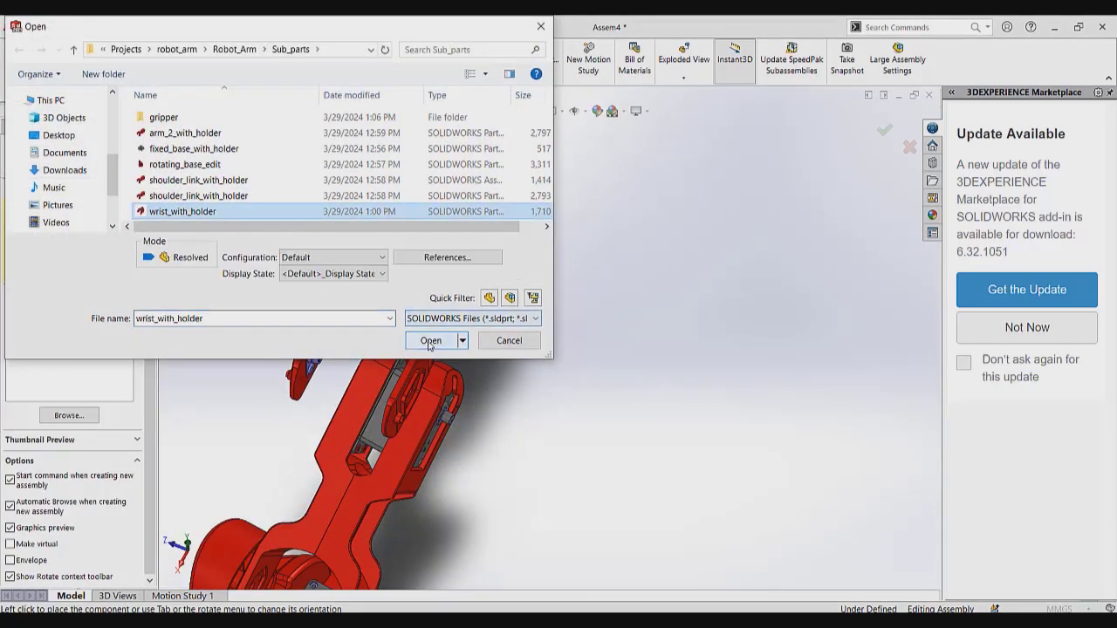
left_click(428, 341)
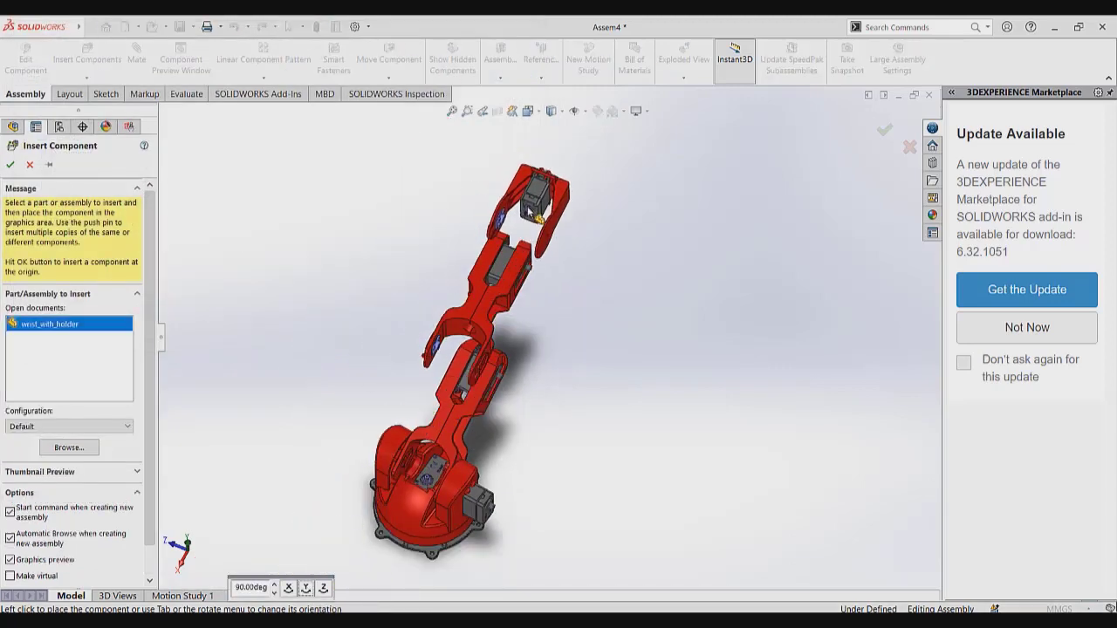
left_click(528, 212)
Add a concentric mate between arm 2's holder hub and the shaft of the shoulder link's servo
scroll(522, 380, "down", 1)
middle_click_drag(520, 375, 528, 397)
scroll(501, 360, "down", 1)
scroll(485, 347, "down", 6)
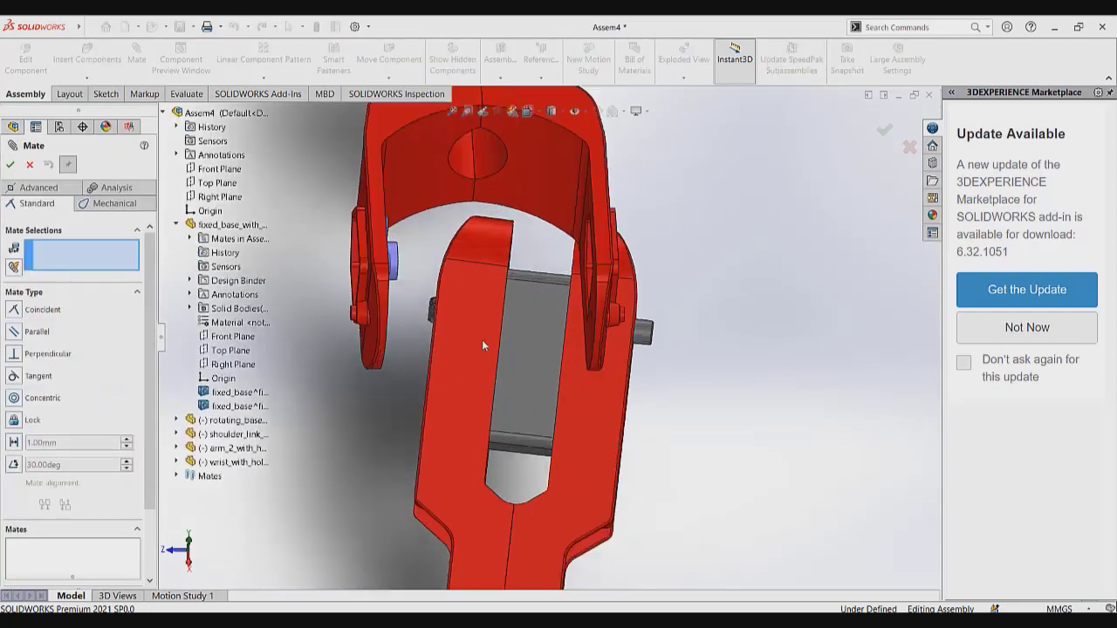
left_click(335, 190)
left_click(873, 359)
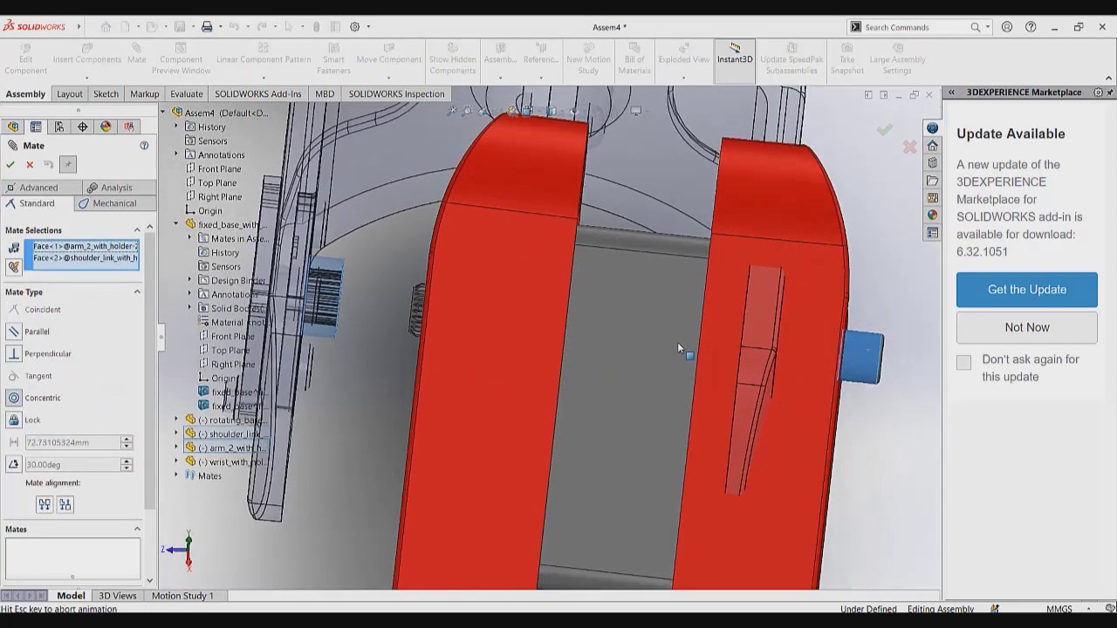
right_click(677, 346)
Add a coincident mate between the shoulder link servo's output face and the end face of arm 2's holder hub
scroll(613, 371, "up", 4)
middle_click_drag(610, 371, 548, 376)
scroll(466, 423, "down", 6)
left_click(467, 423)
scroll(469, 423, "up", 5)
scroll(546, 356, "down", 6)
left_click(695, 217)
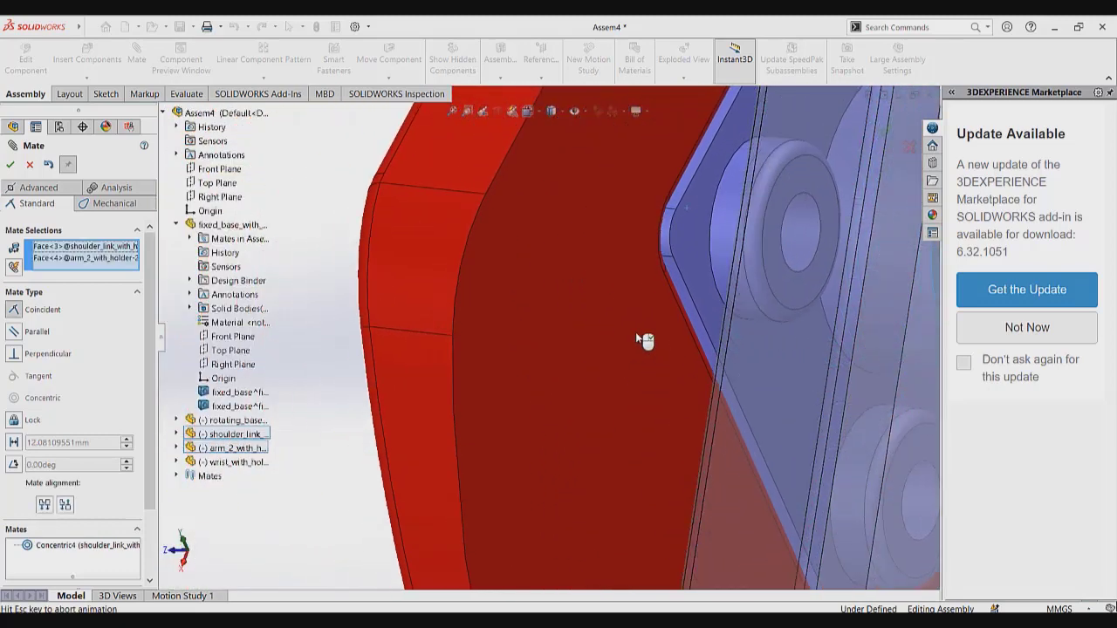
right_click(506, 376)
Add a concentric mate between the wrist's holder hub and the shaft of arm 2's servo
scroll(494, 376, "up", 6)
middle_click_drag(494, 374, 574, 328)
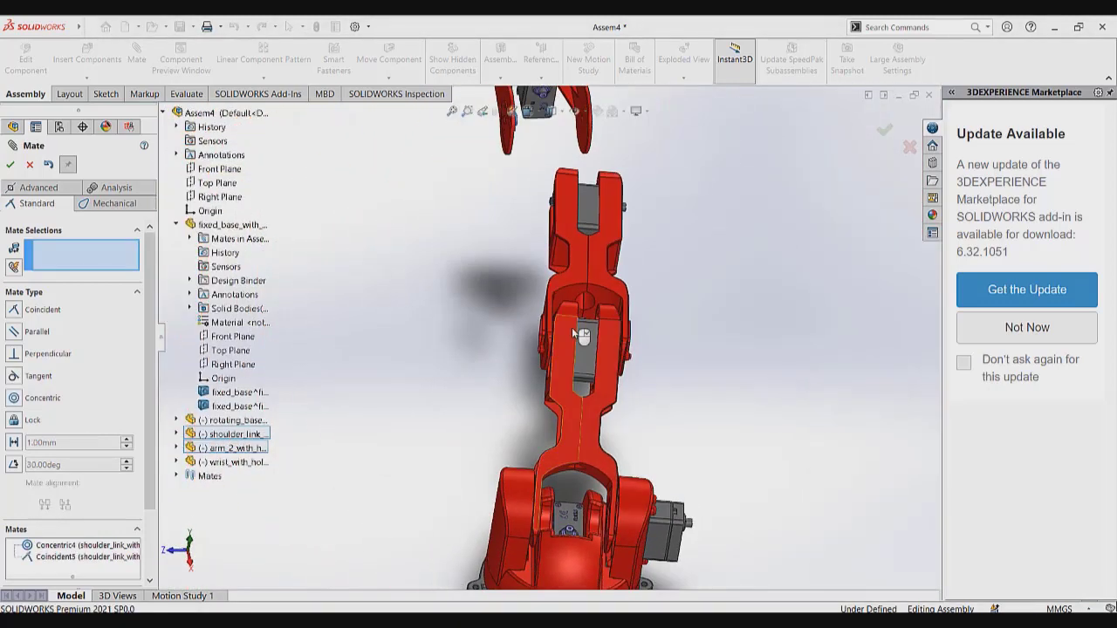
scroll(574, 327, "up", 4)
scroll(501, 322, "down", 7)
middle_click_drag(475, 345, 443, 404)
left_click(324, 329)
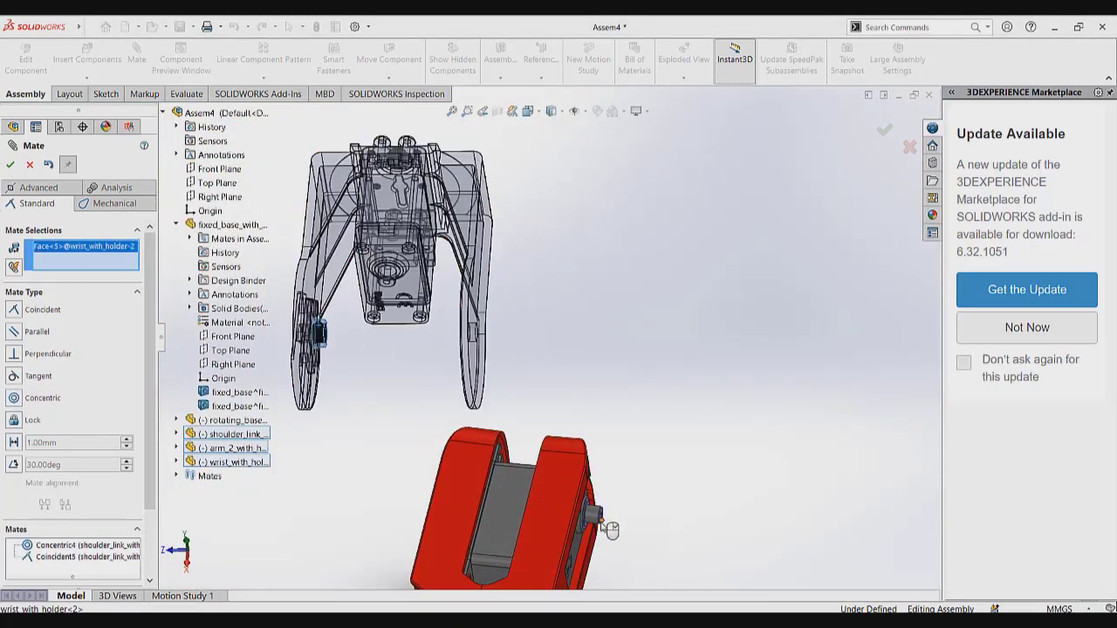
left_click(600, 521)
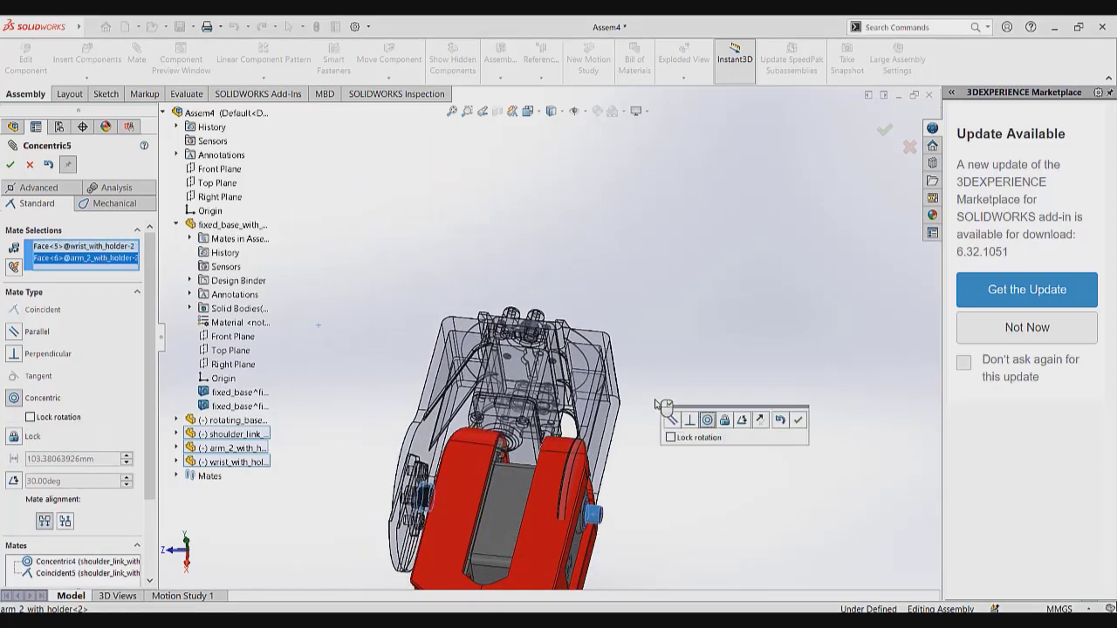
left_click(654, 431)
Swing the wrist aside, mate its holder hub's end face coincident with arm 2's servo output face, and finish the Mate command
scroll(648, 431, "down", 3)
left_click_drag(560, 351, 480, 342)
middle_click_drag(576, 455, 523, 410)
scroll(506, 396, "up", 6)
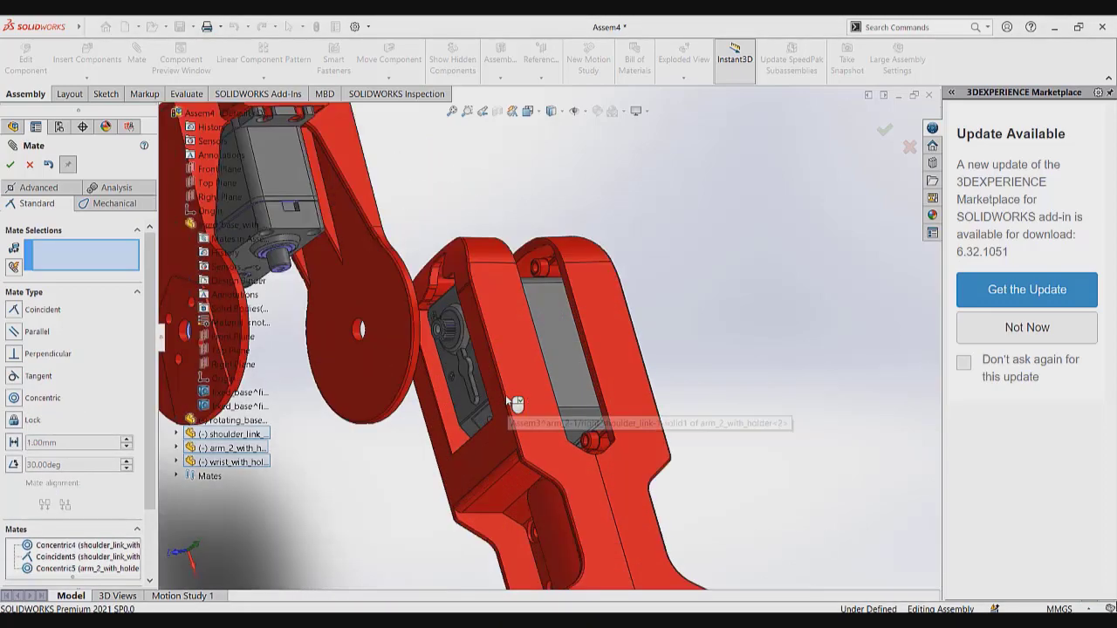
scroll(572, 324, "up", 6)
left_click(690, 347)
scroll(689, 348, "down", 5)
scroll(750, 309, "up", 8)
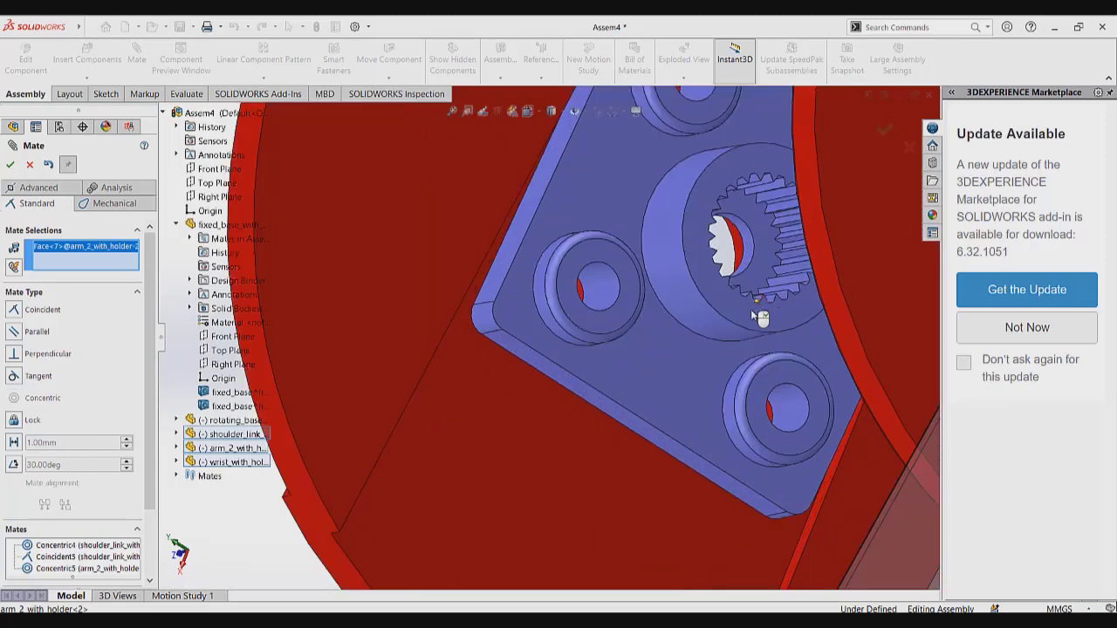
left_click(750, 308)
right_click(808, 417)
scroll(719, 393, "down", 9)
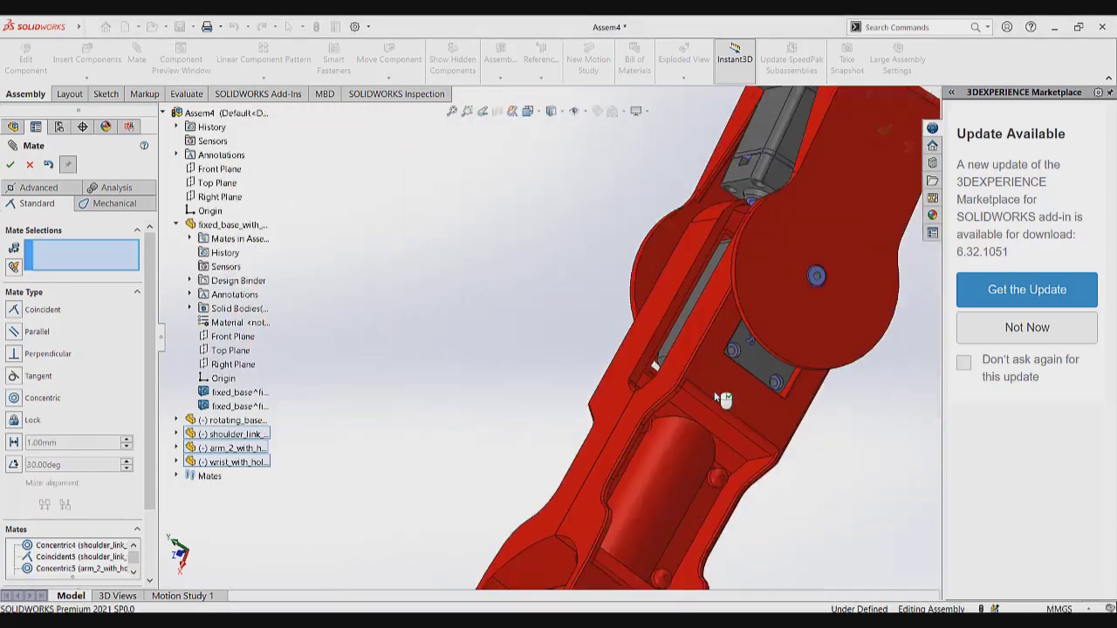
right_click(673, 361)
Insert the gripper_base part from the gripper folder and place it in front of the wrist
middle_click_drag(673, 361, 607, 428)
scroll(607, 428, "down", 3)
scroll(689, 380, "up", 4)
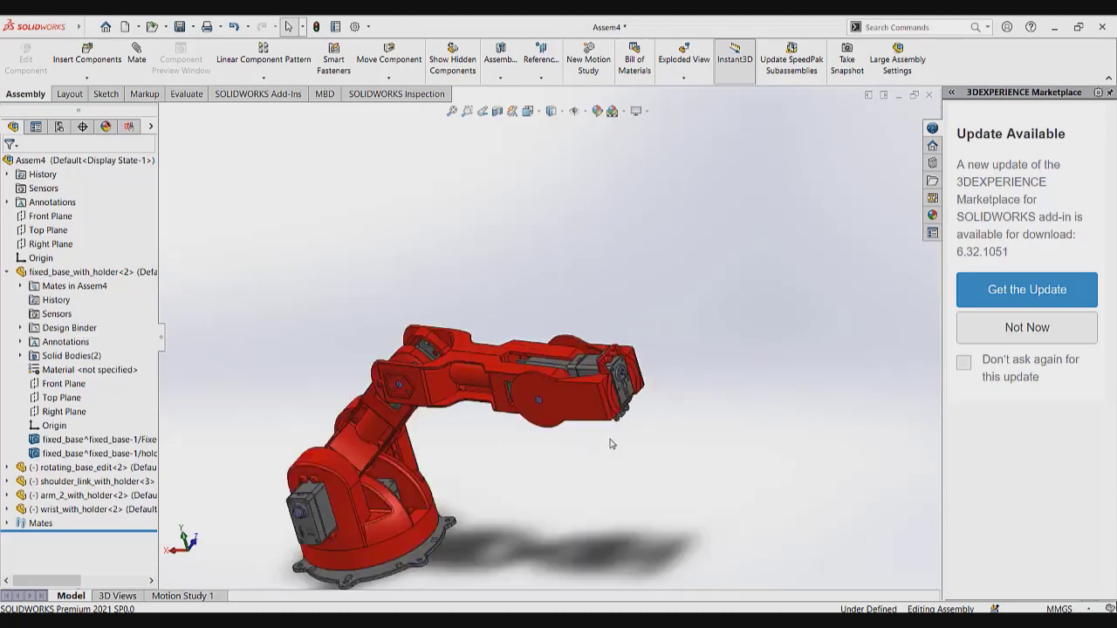
left_click(87, 59)
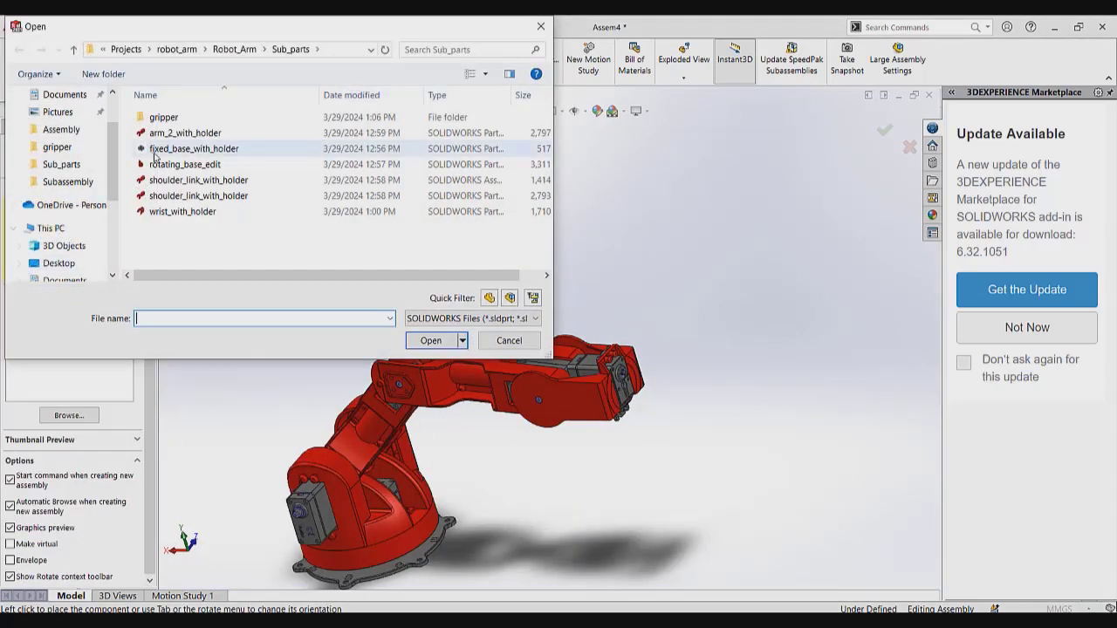
double_click(166, 119)
left_click(174, 118)
left_click(430, 340)
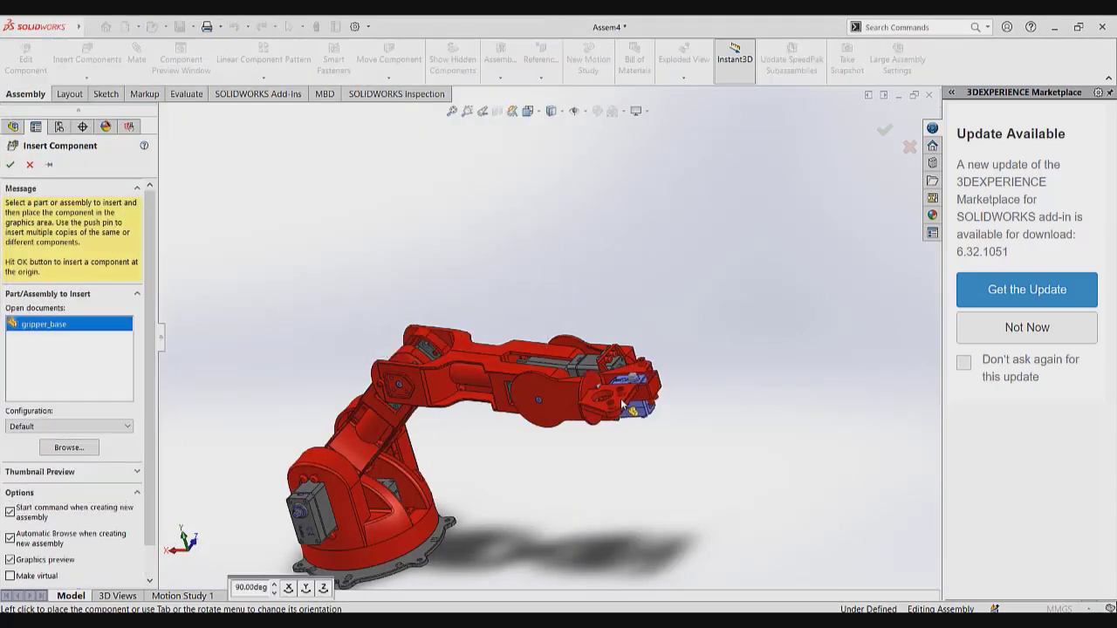
scroll(641, 401, "up", 3)
left_click(643, 407)
Add a concentric mate between the wrist servo's output shaft and the hub on the back of the gripper base
middle_click_drag(678, 375, 563, 321)
scroll(698, 388, "down", 4)
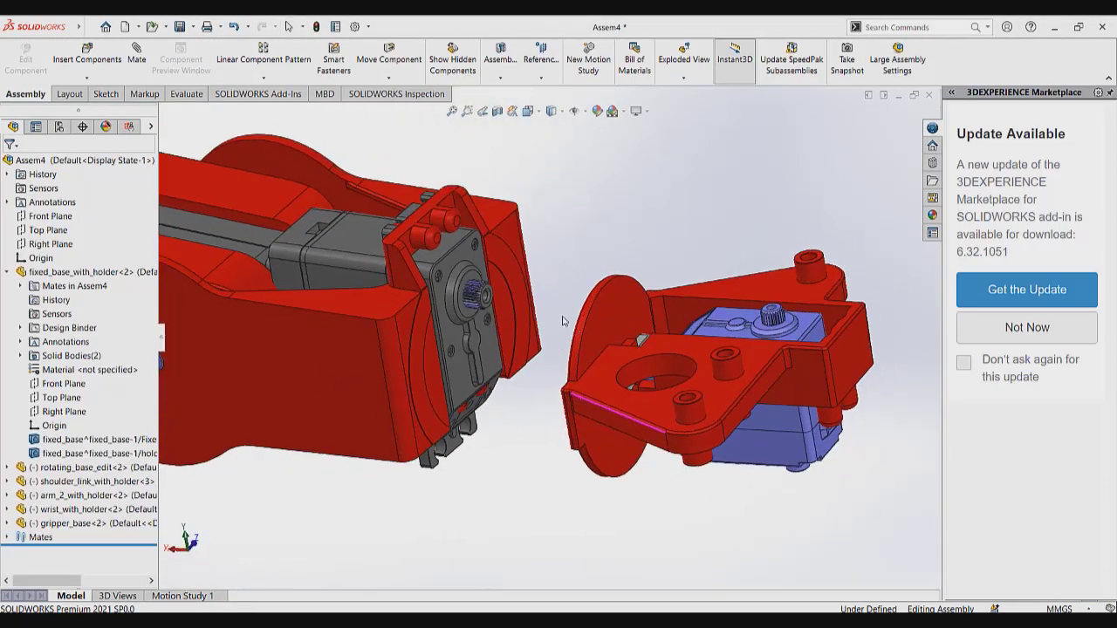
left_click(137, 57)
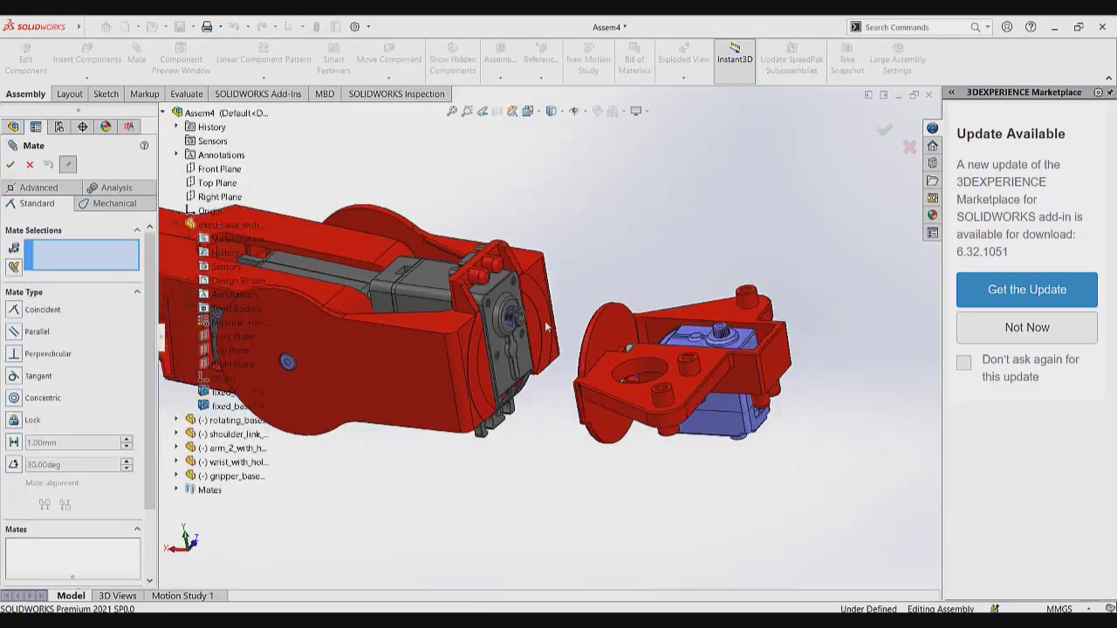
scroll(369, 296, "down", 5)
left_click(369, 302)
scroll(369, 303, "up", 5)
scroll(617, 378, "down", 4)
middle_click_drag(617, 378, 595, 348)
scroll(508, 278, "down", 3)
left_click(509, 278)
right_click(469, 247)
Mate the end face of the gripper base's hub coincident with the wrist servo's output face and finish the Mate command
scroll(474, 248, "up", 10)
scroll(602, 349, "down", 8)
left_click(645, 327)
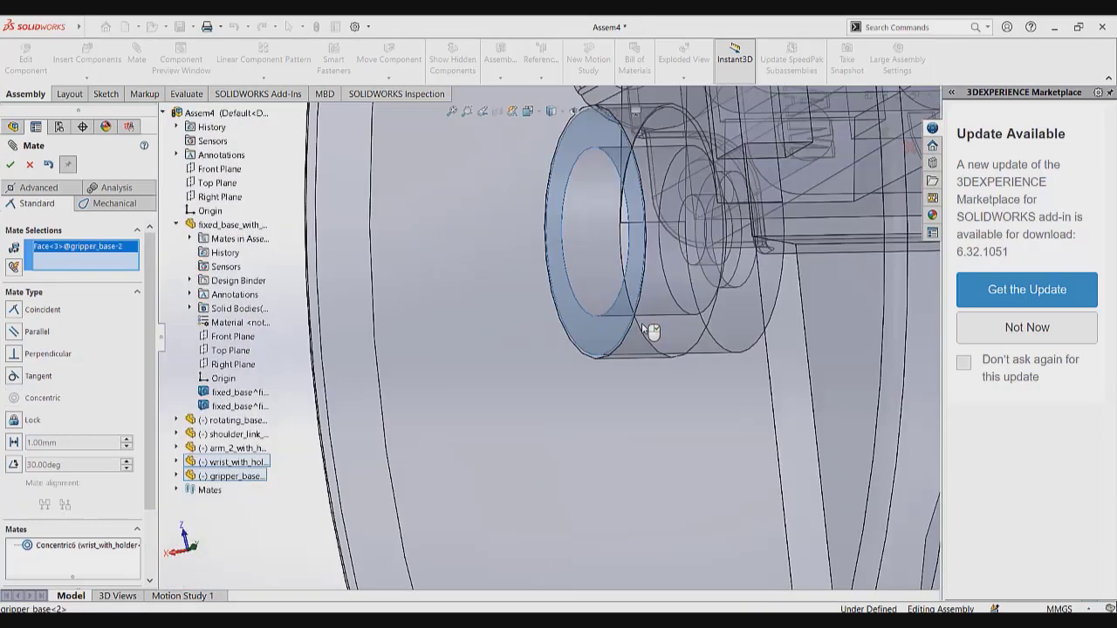
scroll(517, 377, "up", 8)
middle_click_drag(519, 377, 438, 334)
scroll(426, 301, "down", 10)
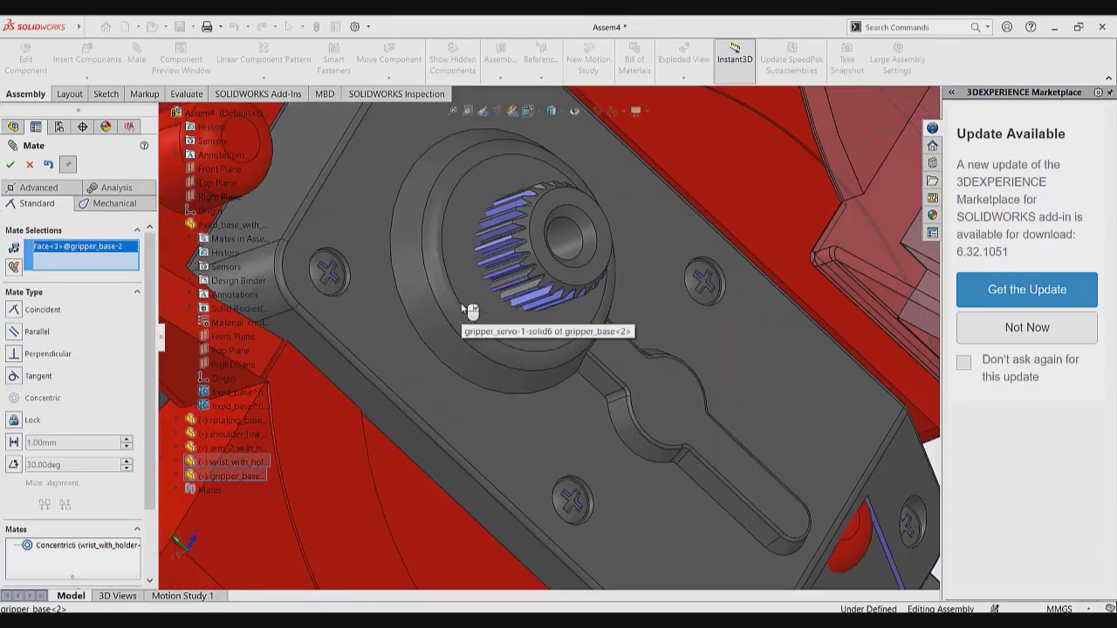
left_click(462, 287)
right_click(477, 351)
scroll(478, 356, "up", 10)
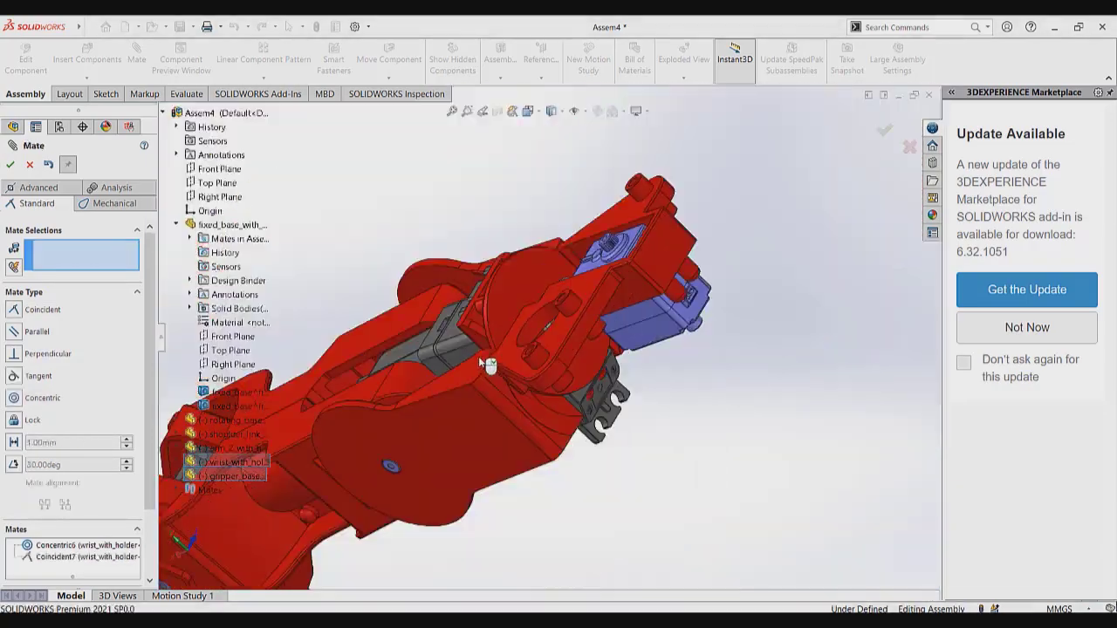
middle_click_drag(489, 353, 589, 367)
scroll(590, 367, "down", 10)
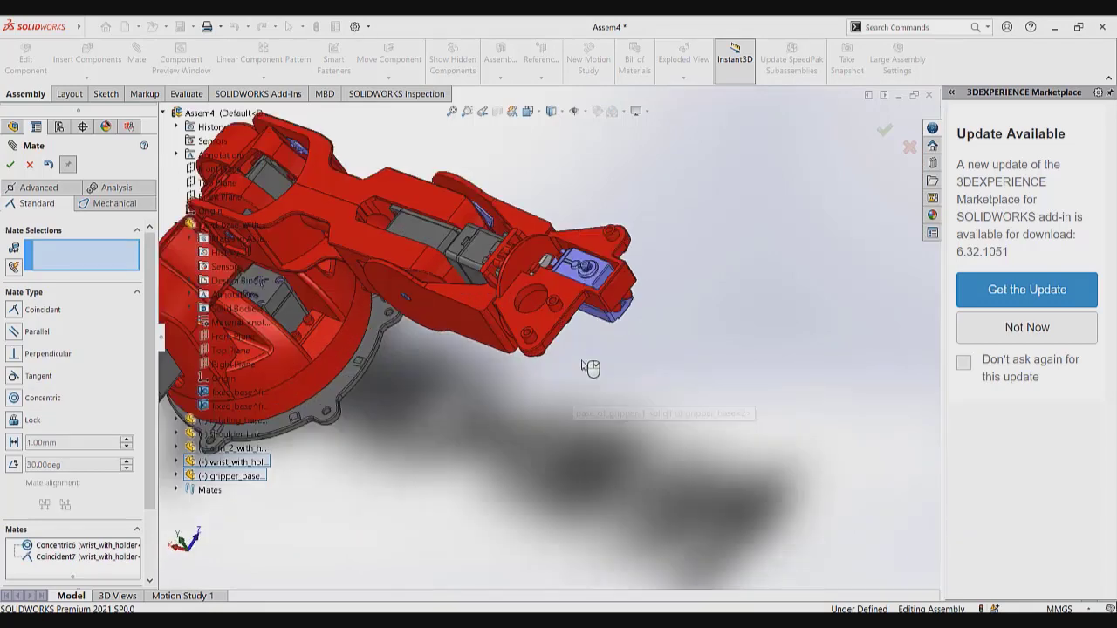
left_click(10, 164)
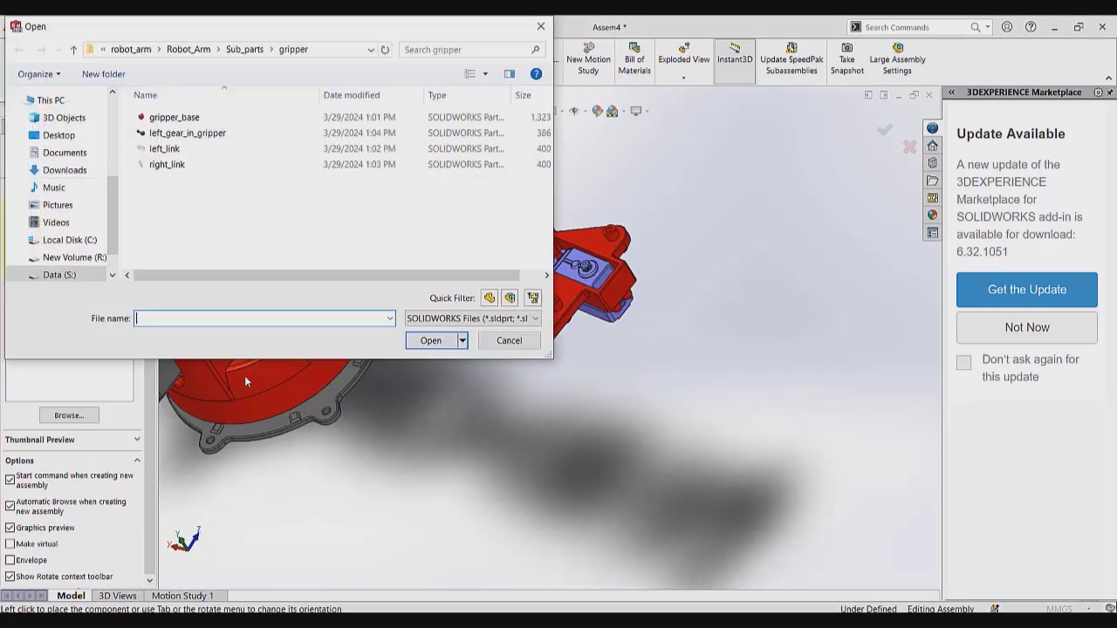
left_click(167, 164)
left_click(431, 341)
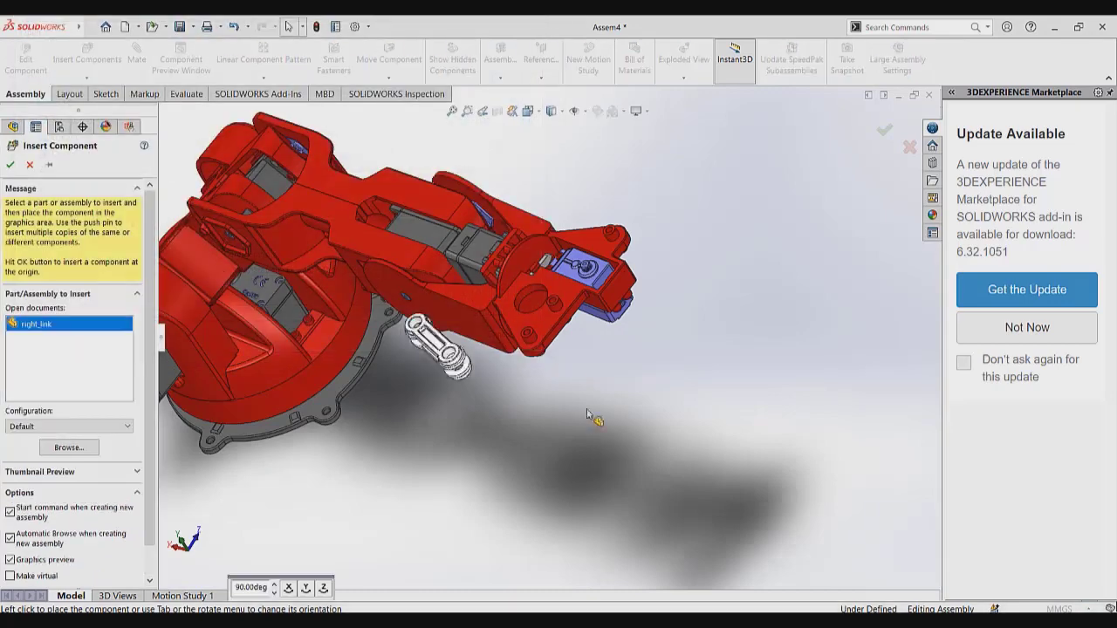
left_click(583, 398)
left_click_drag(581, 440, 556, 449)
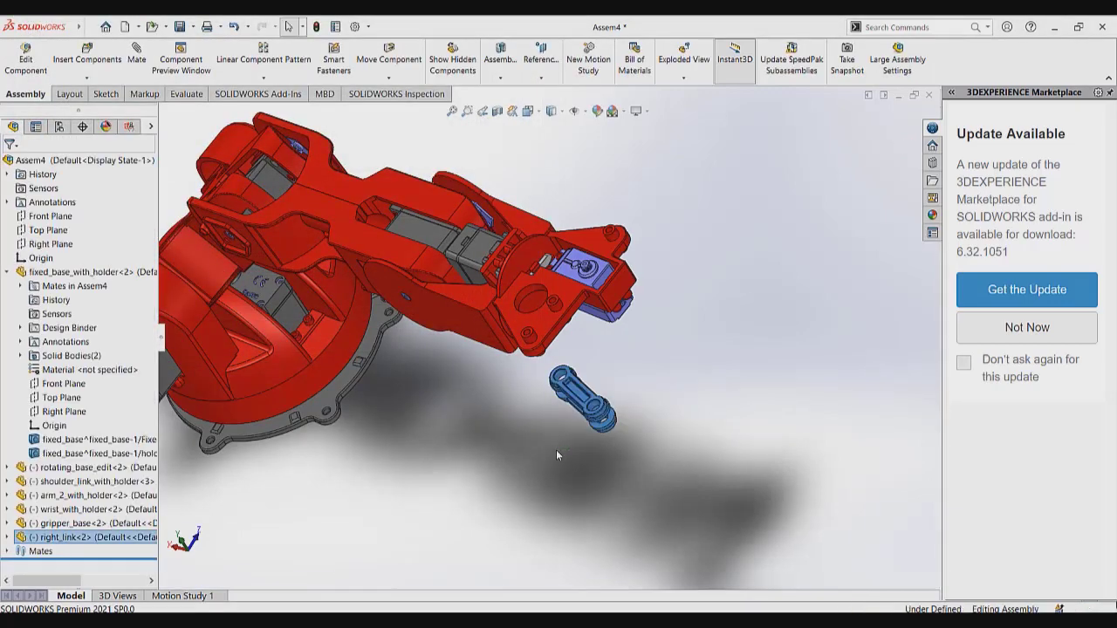
key("Delete")
Insert left_gear_in_gripper, left_link and right_link together, placing the gear over the gripper servo and one link on each side of the gripper base
left_click(87, 60)
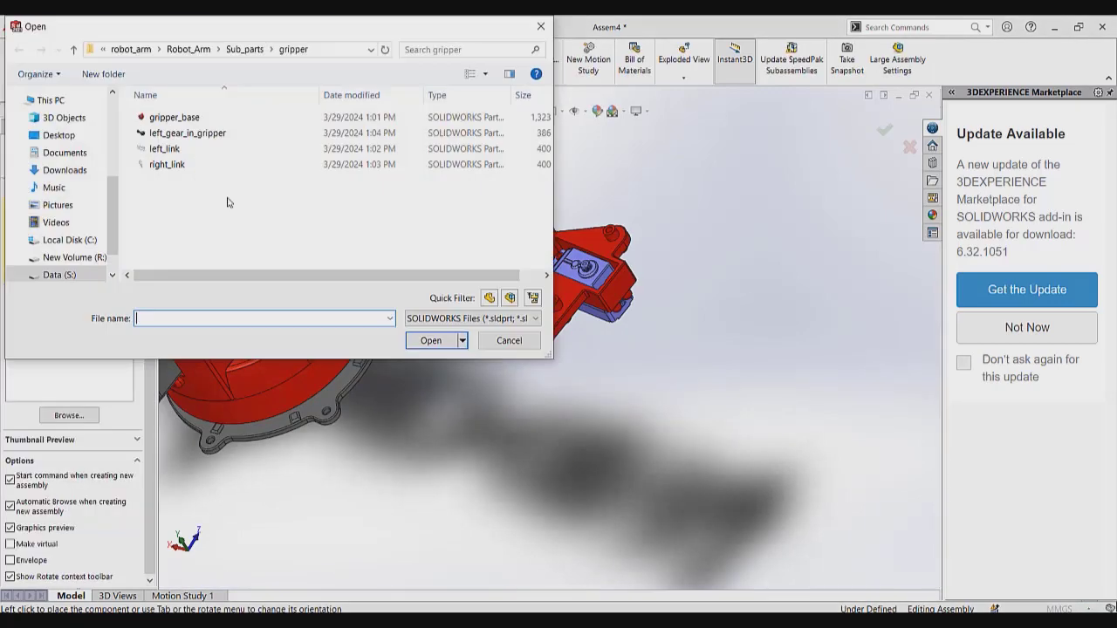
left_click(229, 119, "shift")
left_click(415, 341)
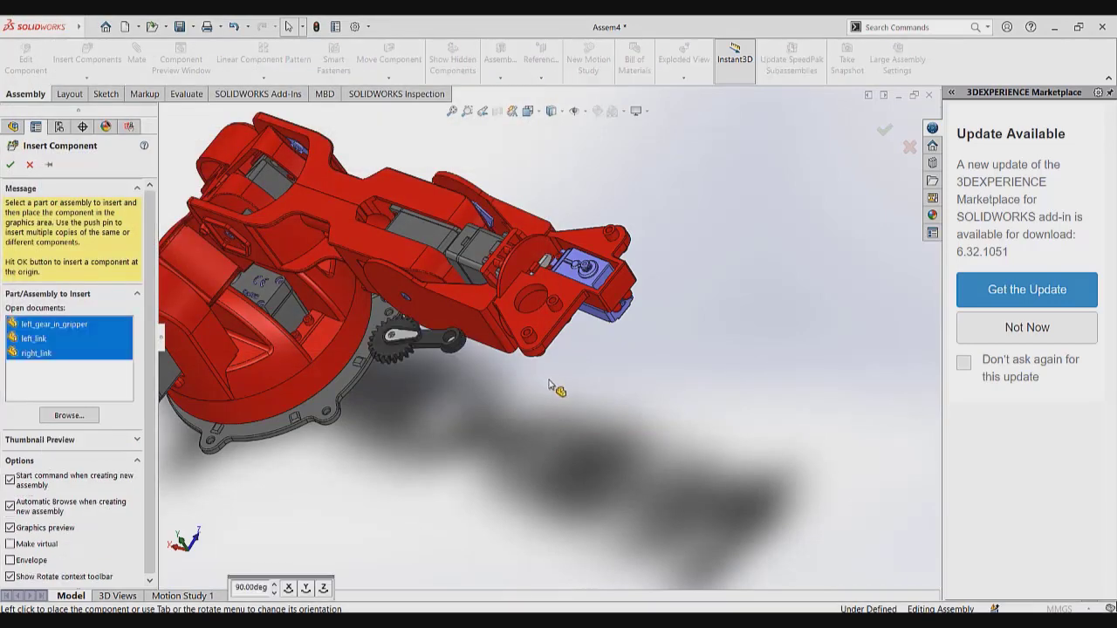
left_click(601, 255)
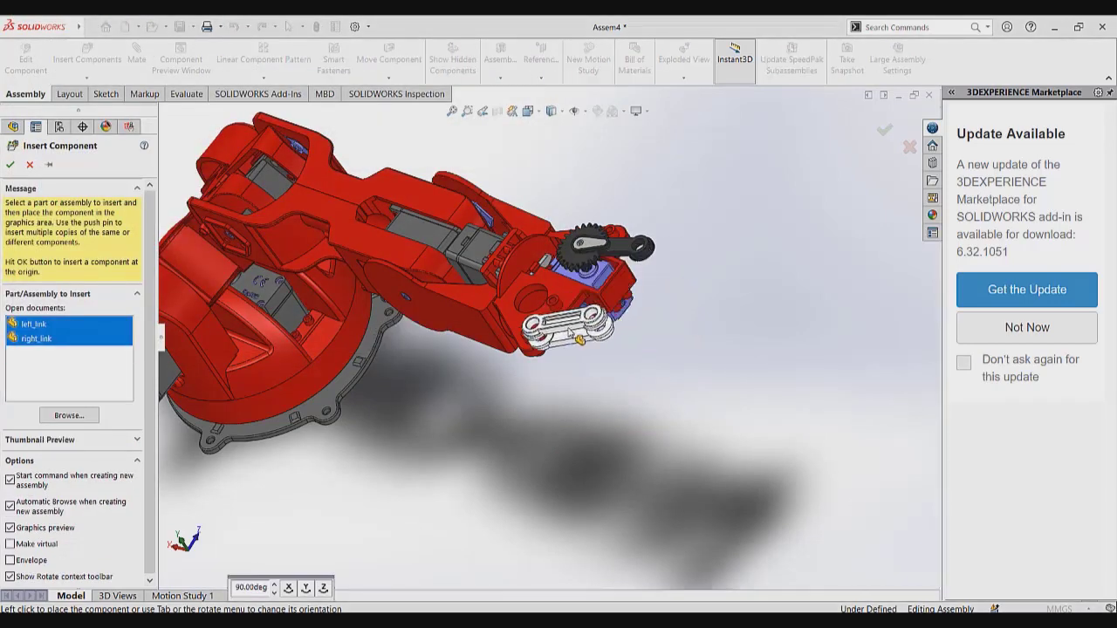
left_click(655, 217)
left_click(551, 371)
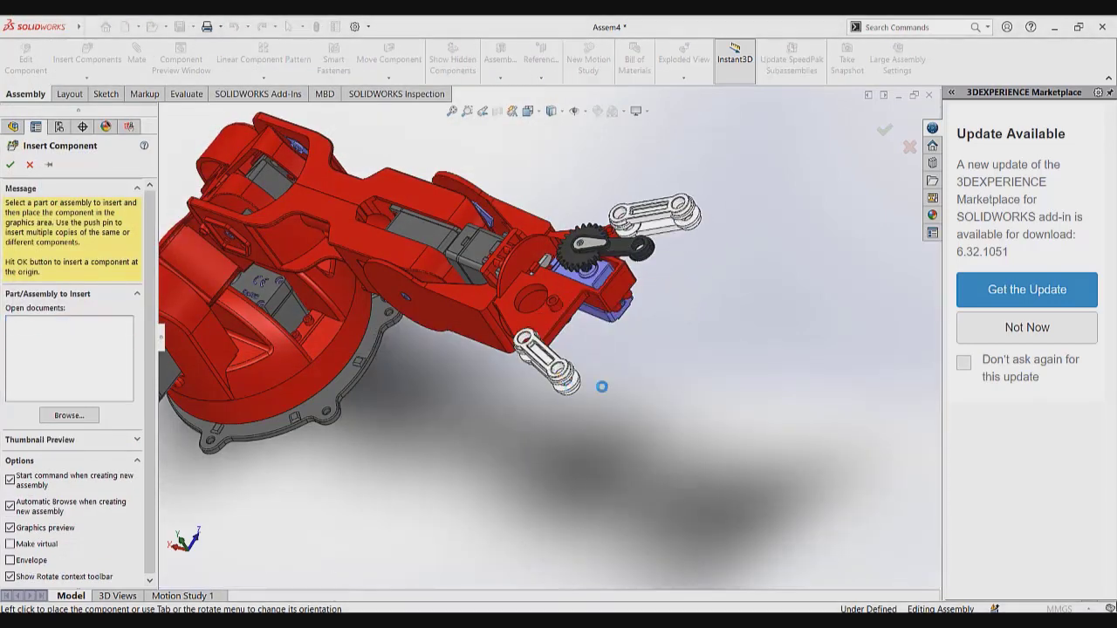
Open right_gear, left_finger and right_finger together from the Parts > Gripper folder for insertion
scroll(319, 166, "up", 4)
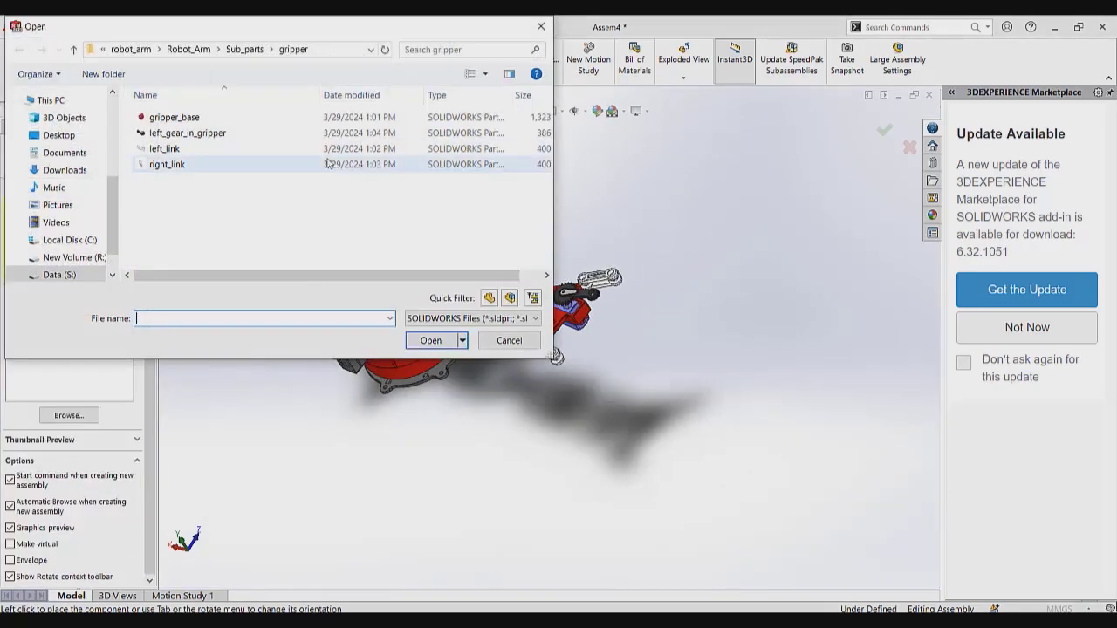
left_click(253, 54)
left_click(243, 52)
double_click(186, 132)
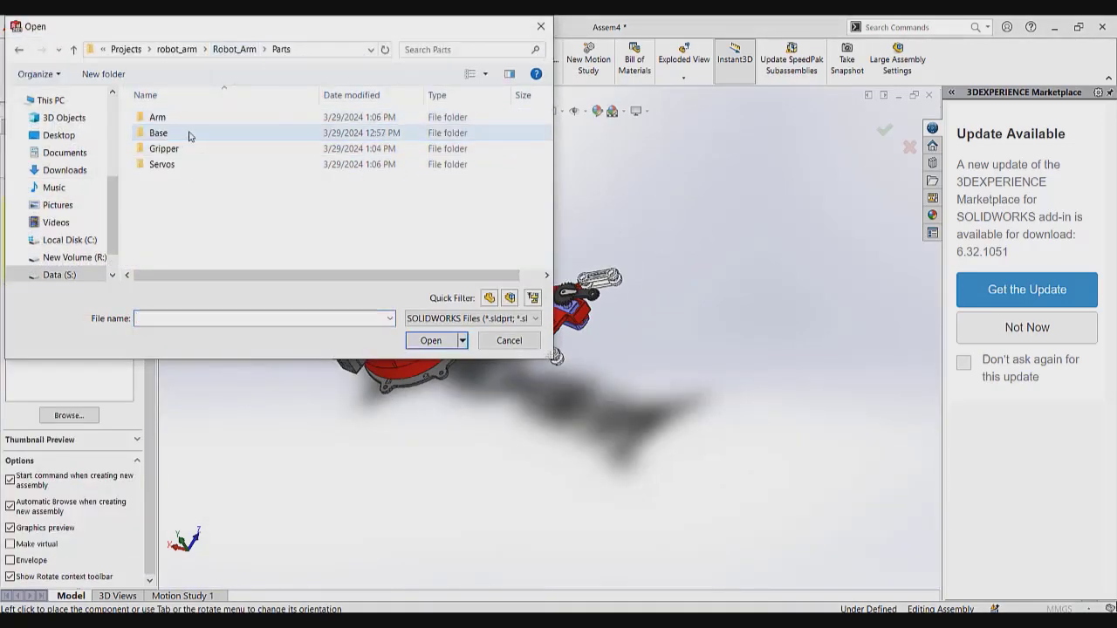
double_click(214, 148)
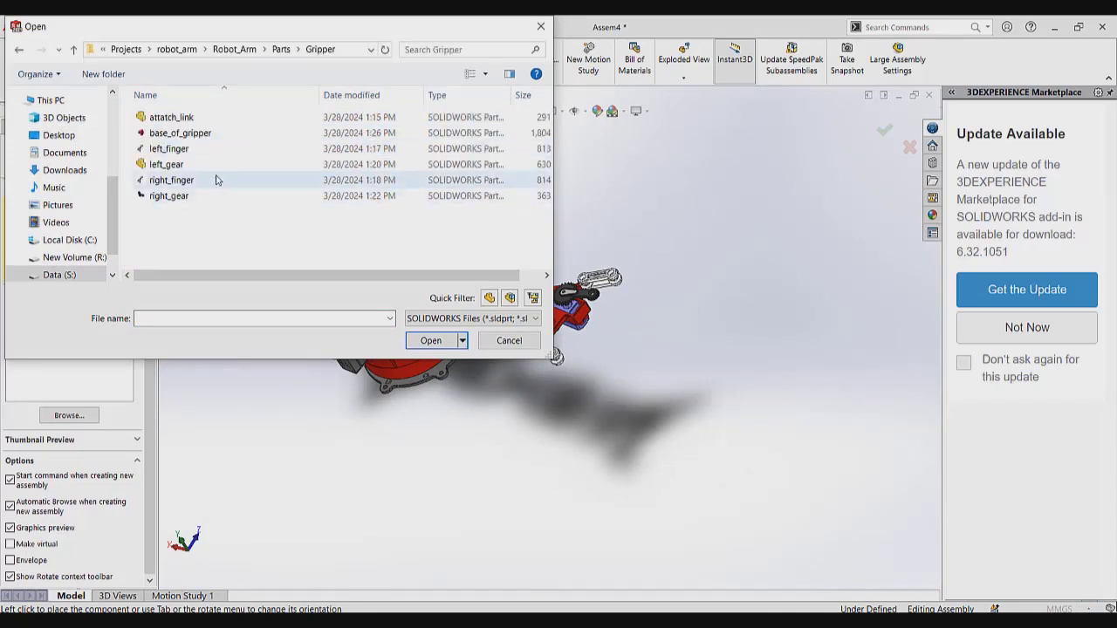
left_click(180, 197)
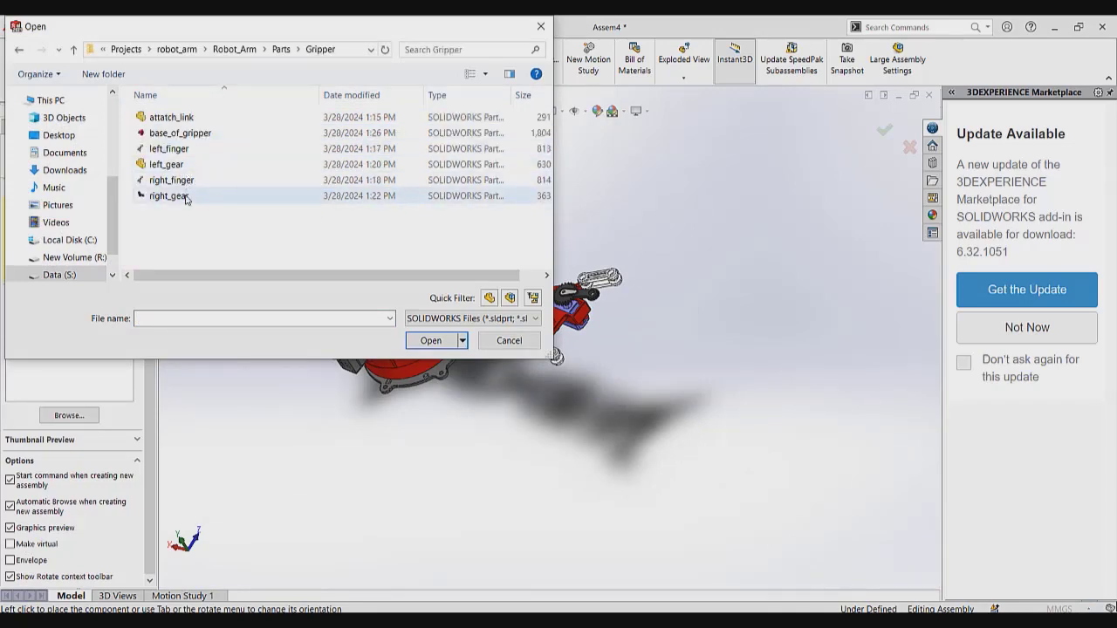
left_click(170, 149, "ctrl")
left_click(171, 180, "ctrl")
left_click(431, 341)
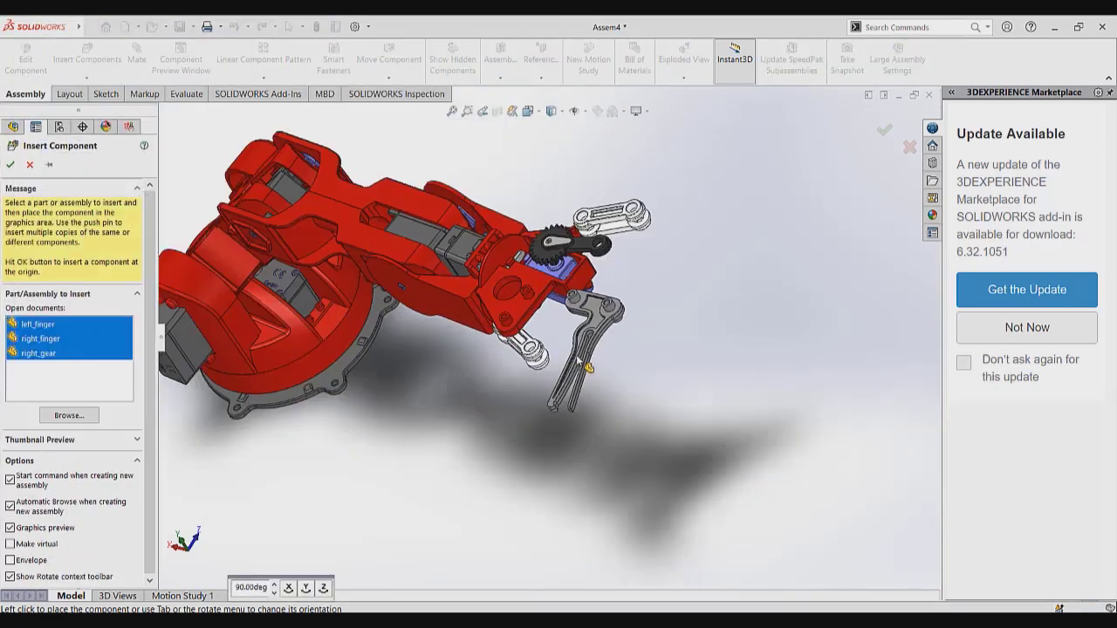
Place one finger beside each link and the right gear next to the gripper base
scroll(579, 362, "up", 3)
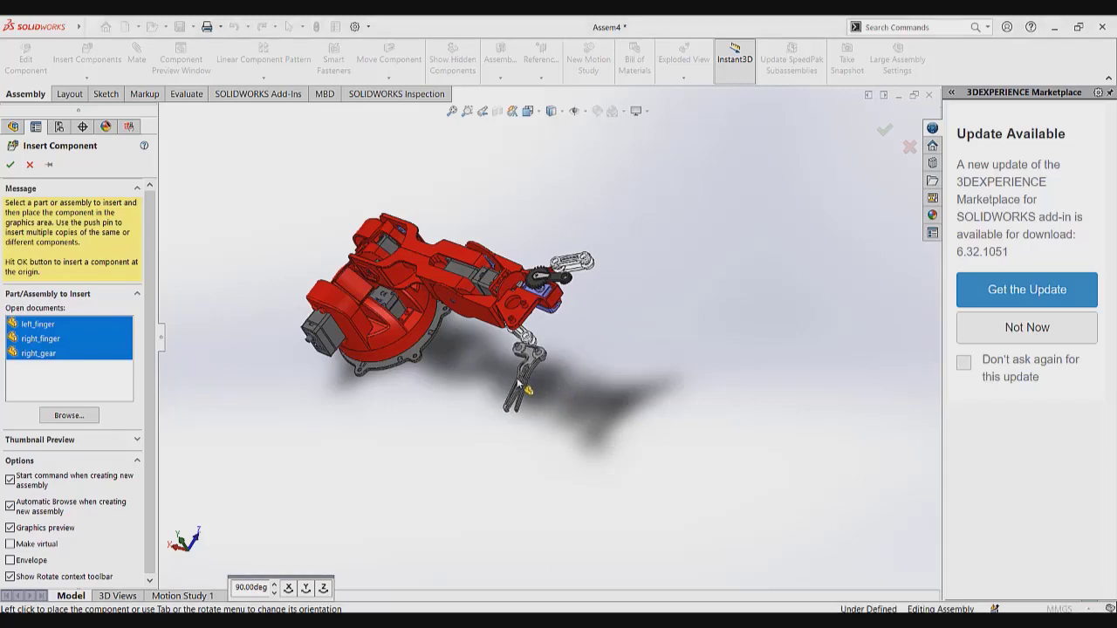
scroll(583, 329, "down", 3)
left_click(598, 305)
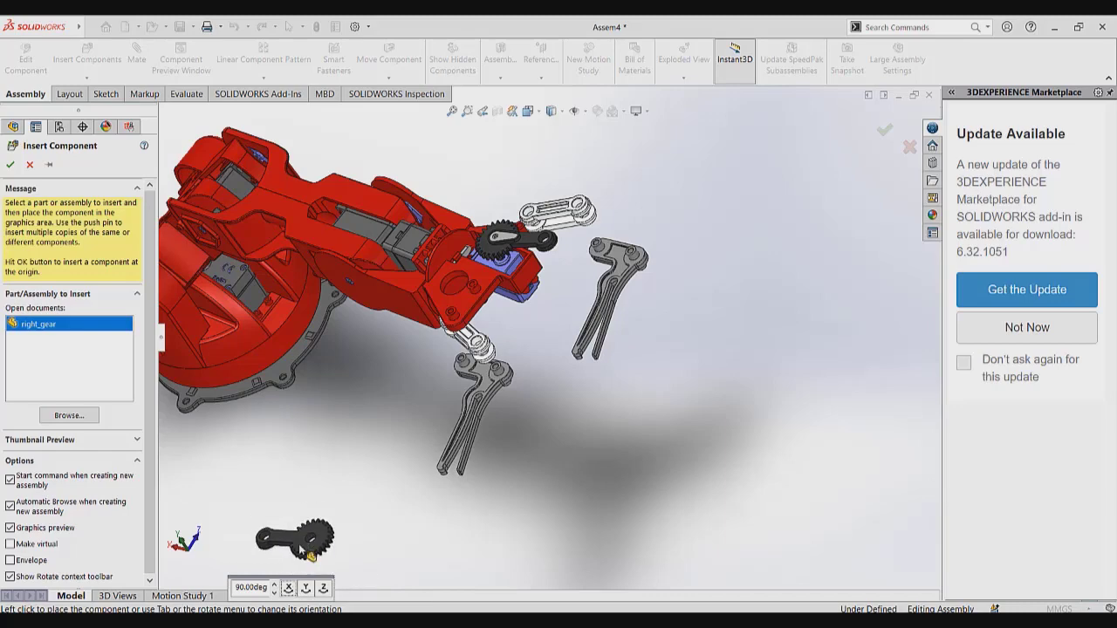
left_click(522, 339)
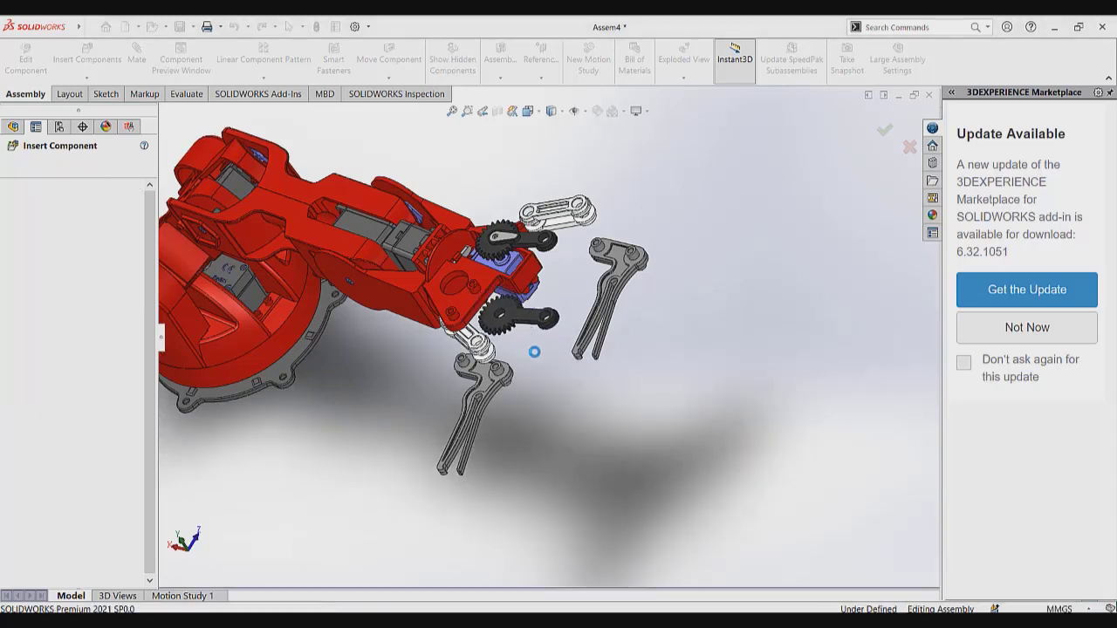
Add a concentric mate between the left gear's hole and the gripper servo's output shaft
scroll(523, 336, "up", 5)
middle_click_drag(528, 331, 515, 262)
scroll(514, 259, "down", 5)
scroll(516, 260, "down", 3)
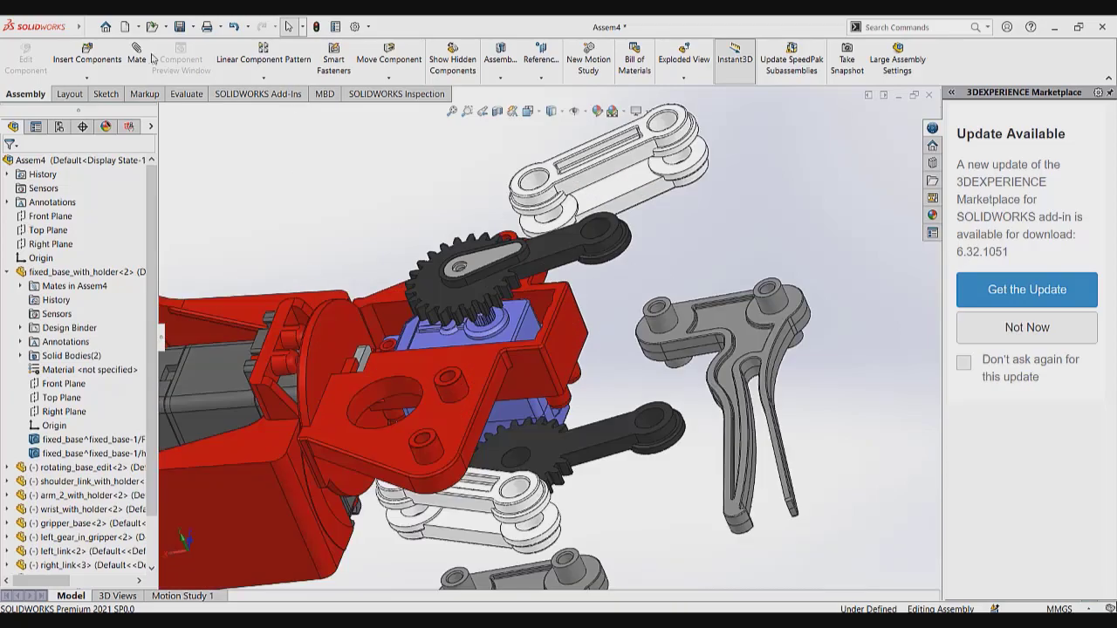
scroll(516, 328, "up", 3)
scroll(557, 318, "down", 9)
left_click(561, 320)
scroll(561, 319, "up", 6)
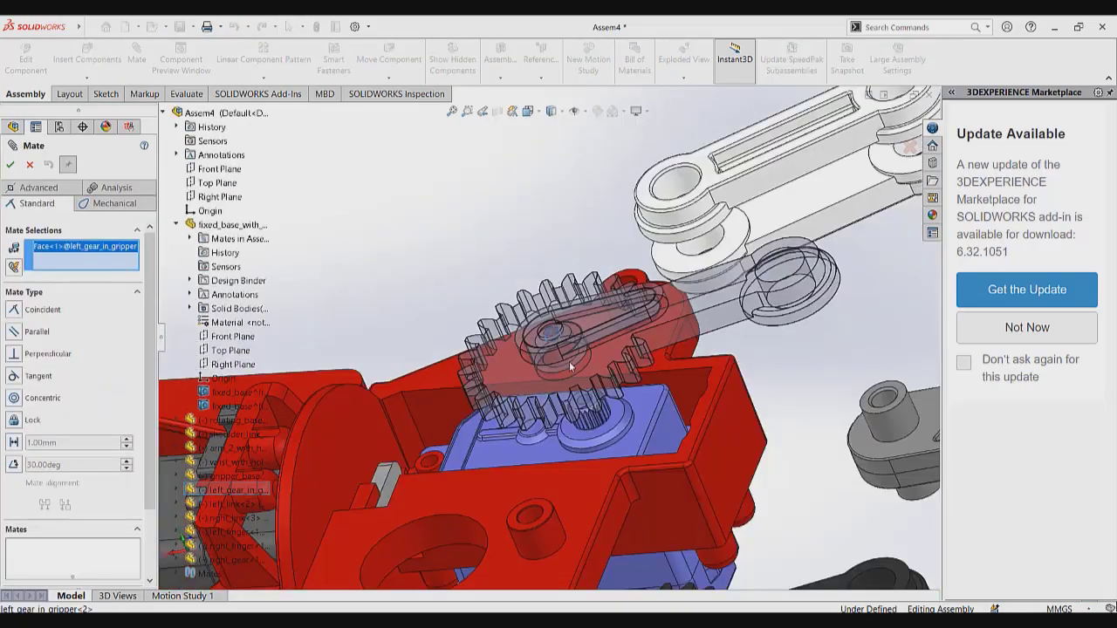
middle_click_drag(569, 358, 572, 368)
scroll(570, 366, "down", 6)
left_click(428, 280)
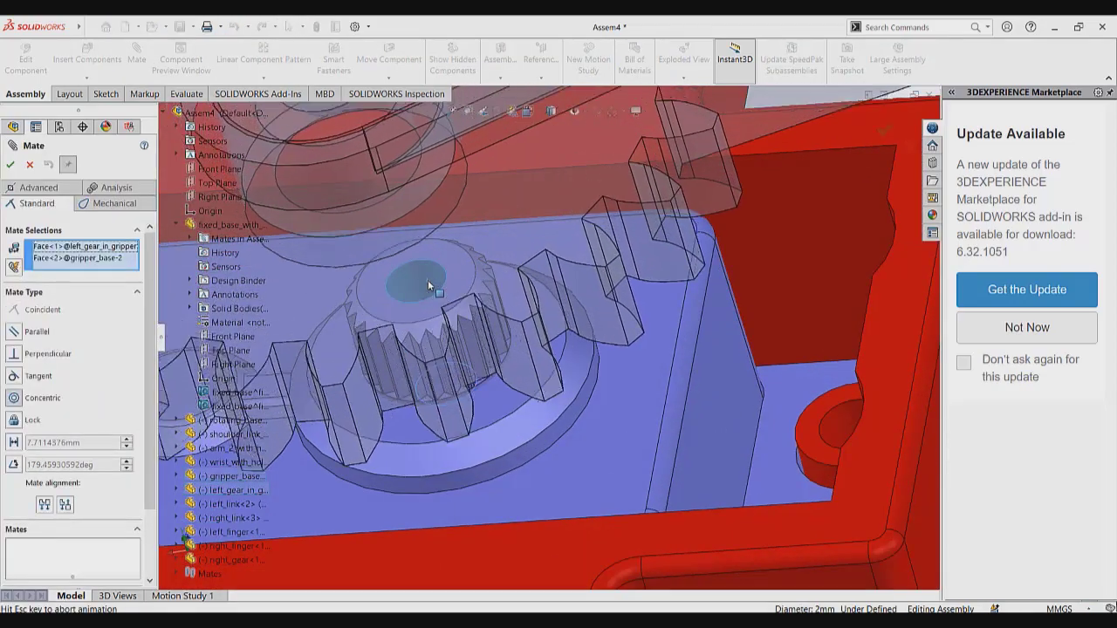
right_click(427, 280)
Pull the left gear clear of the servo and mate its mounting face coincident with the matching face on the gripper servo
scroll(427, 280, "up", 10)
middle_click_drag(527, 356, 551, 322)
scroll(551, 323, "down", 5)
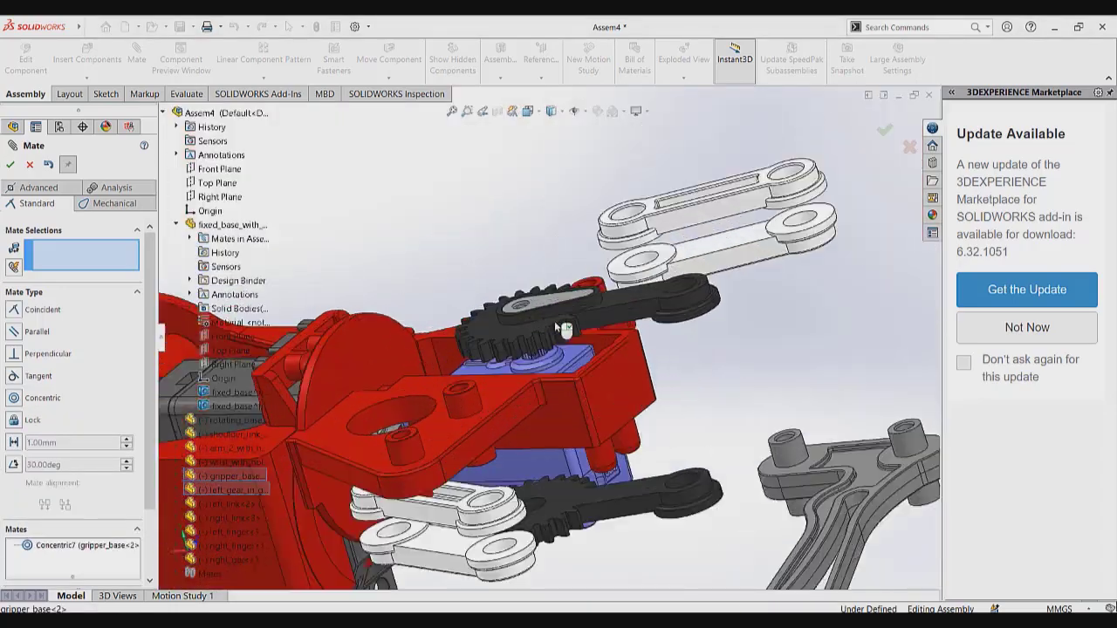
left_click_drag(545, 323, 506, 166)
scroll(545, 336, "up", 8)
scroll(610, 455, "down", 14)
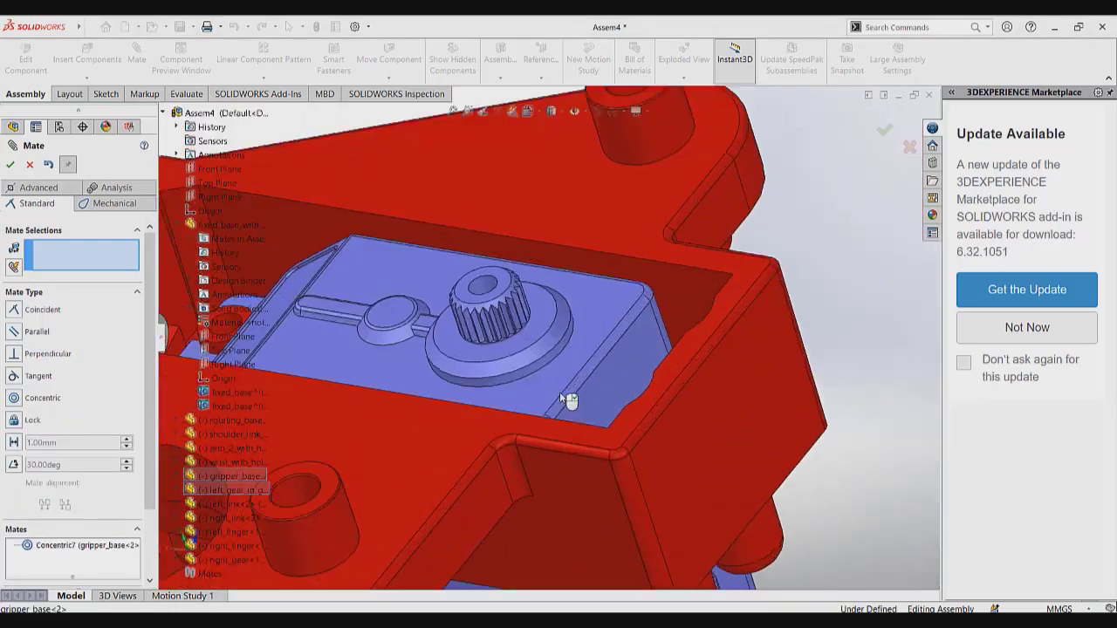
left_click(534, 274)
scroll(535, 273, "up", 8)
middle_click_drag(535, 273, 533, 159)
scroll(533, 160, "up", 6)
scroll(525, 179, "down", 5)
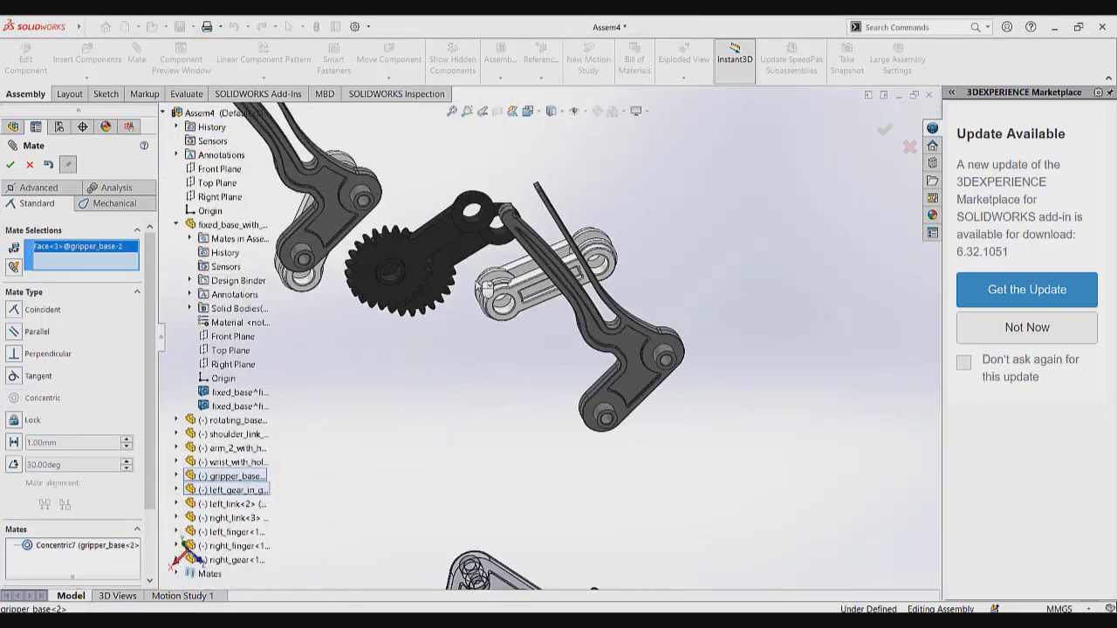
middle_click_drag(501, 288, 460, 352)
scroll(446, 268, "down", 6)
middle_click_drag(451, 276, 469, 329)
left_click(469, 329)
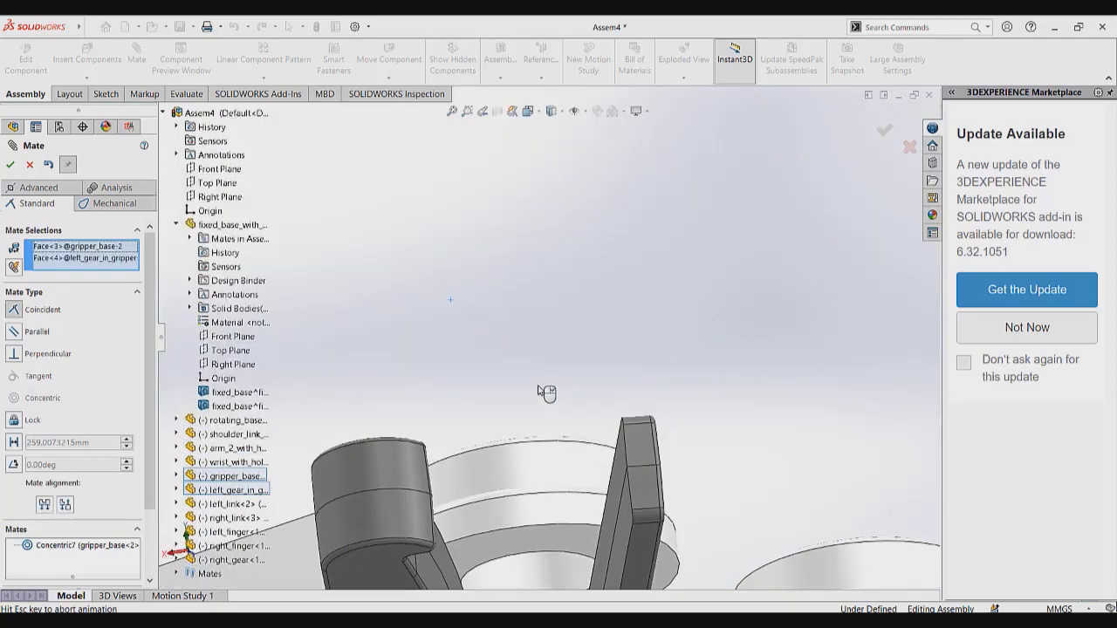
right_click(552, 373)
Add a coincident mate between the right gear's face and the cylindrical face of the gripper base's inner peg
scroll(559, 335, "up", 8)
mouse_move(559, 335)
middle_mouse_down()
mouse_move(585, 526)
mouse_move(568, 559)
mouse_move(550, 349)
middle_mouse_up()
scroll(585, 526, "up", 3)
scroll(550, 343, "down", 4)
scroll(541, 332, "down", 4)
scroll(513, 376, "up", 5)
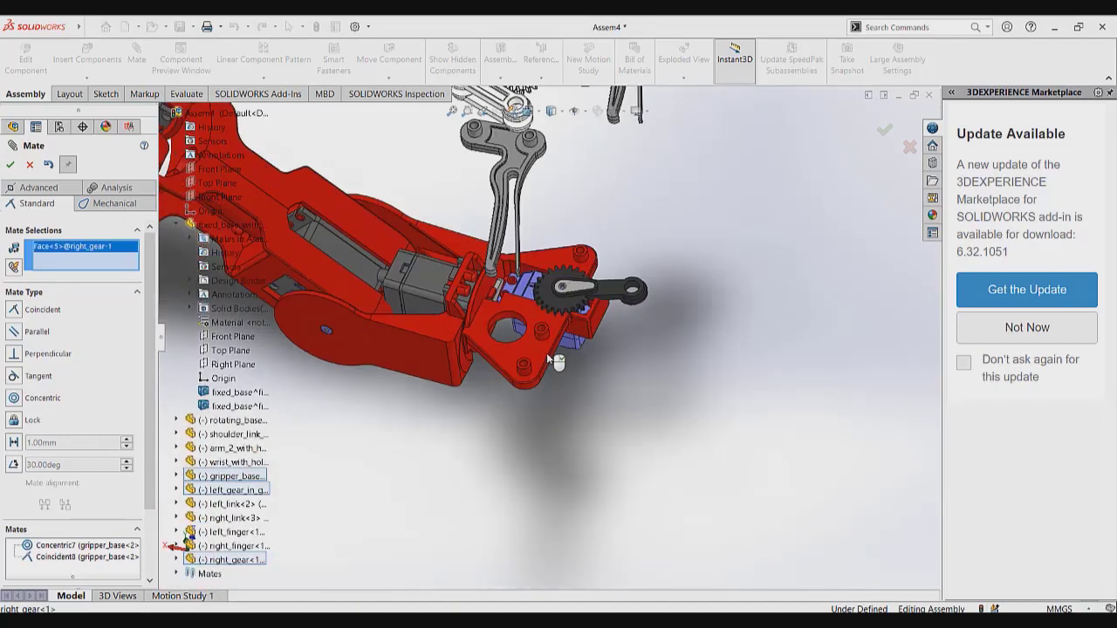
scroll(547, 352, "down", 5)
left_click(550, 313)
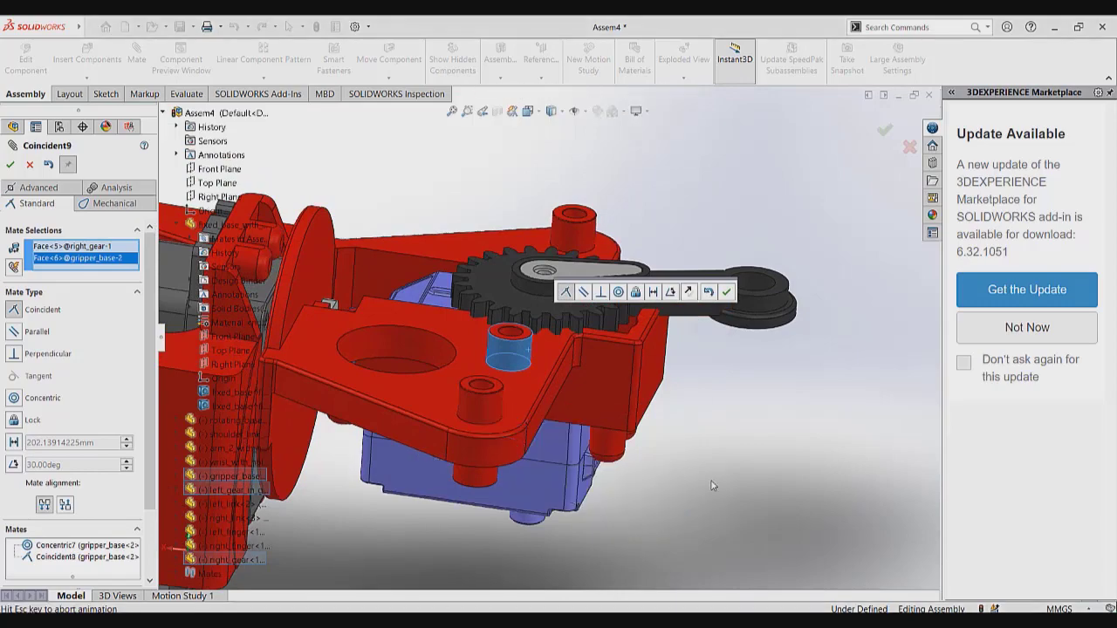
scroll(679, 392, "up", 10)
right_click(659, 373)
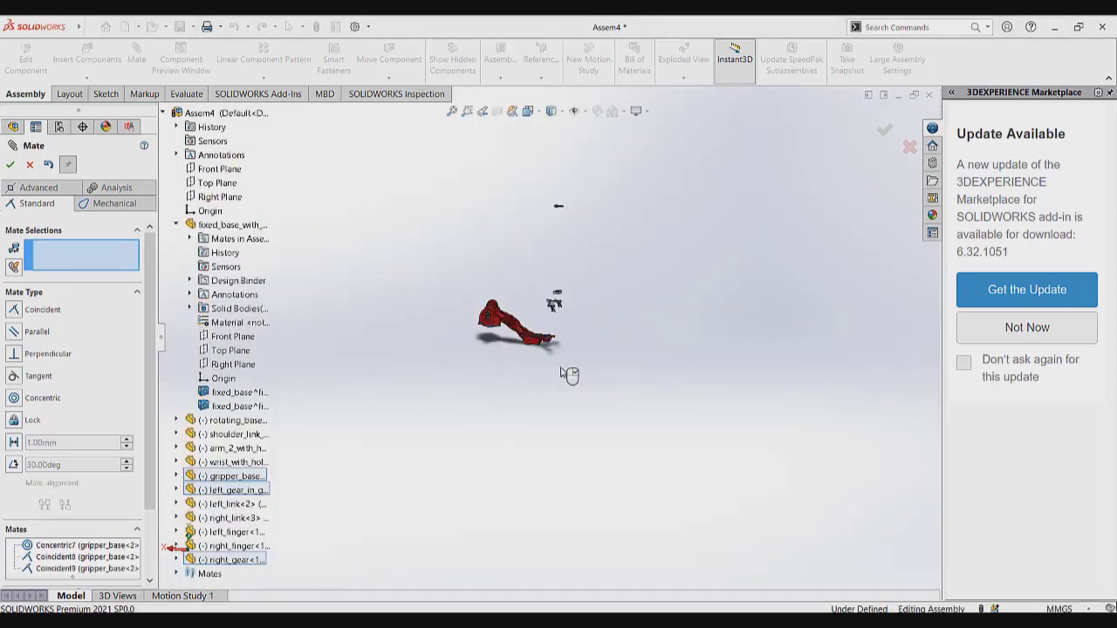
Try to mate a gripper base face coincident with the ring face around the right gear's hole, then leave the Mate command
scroll(568, 375, "down", 10)
left_click(519, 355)
scroll(556, 353, "up", 8)
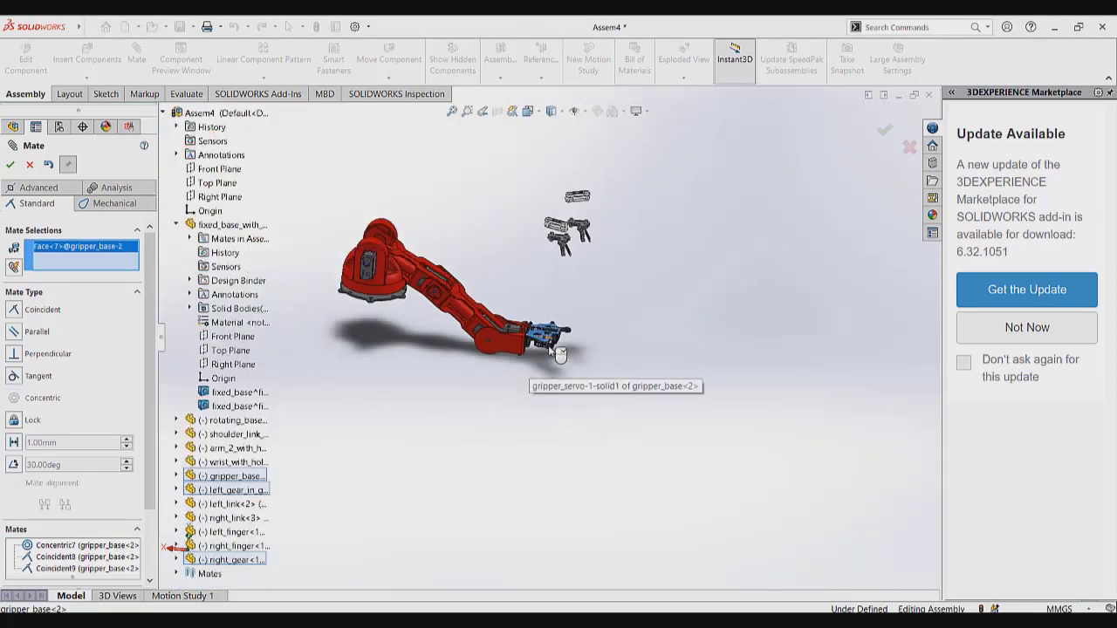
scroll(561, 261, "down", 10)
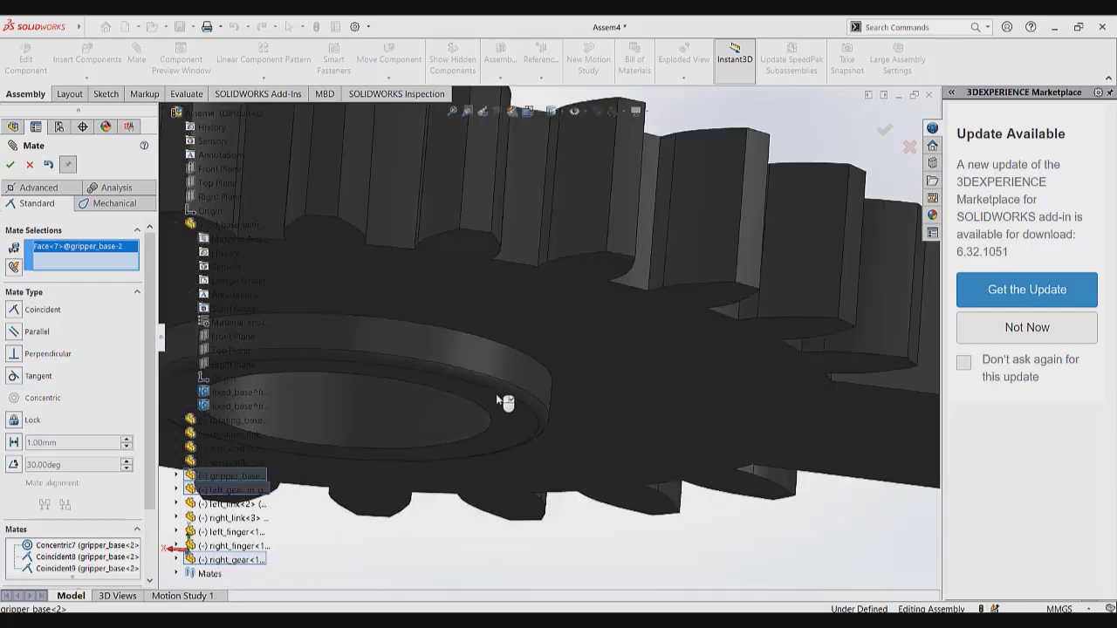
left_click(506, 398)
scroll(610, 436, "up", 8)
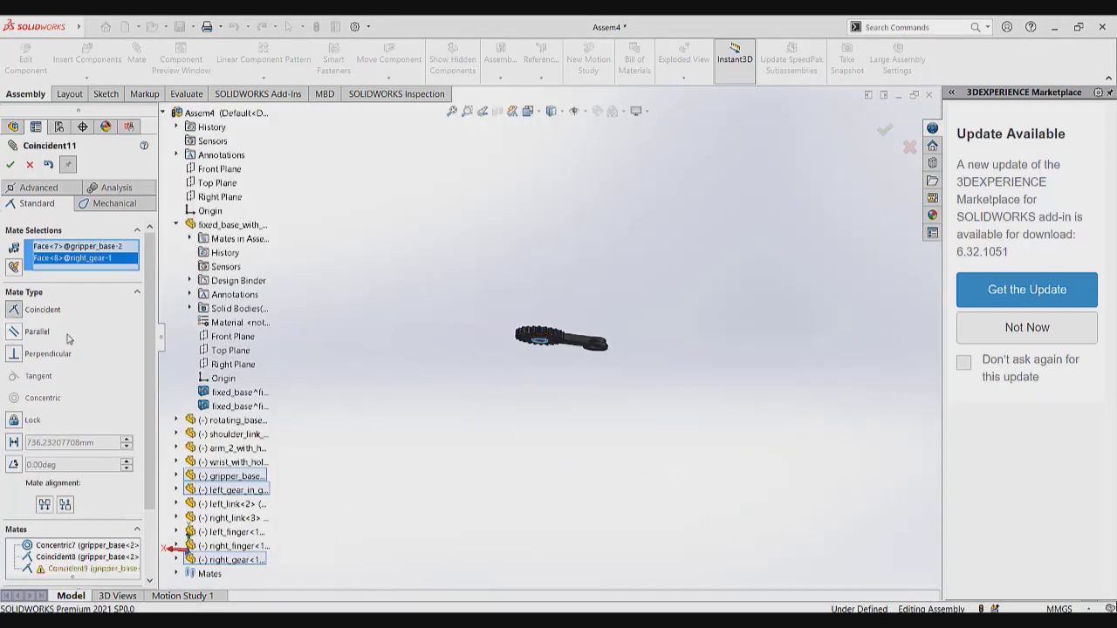
left_click(683, 192)
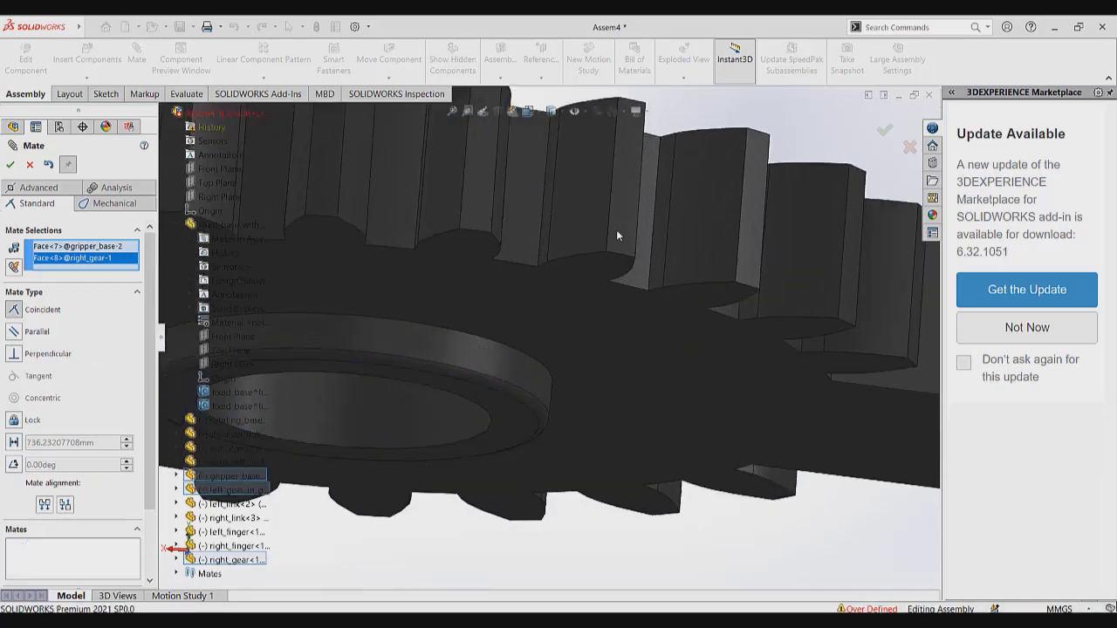
scroll(630, 311, "up", 5)
left_click(30, 164)
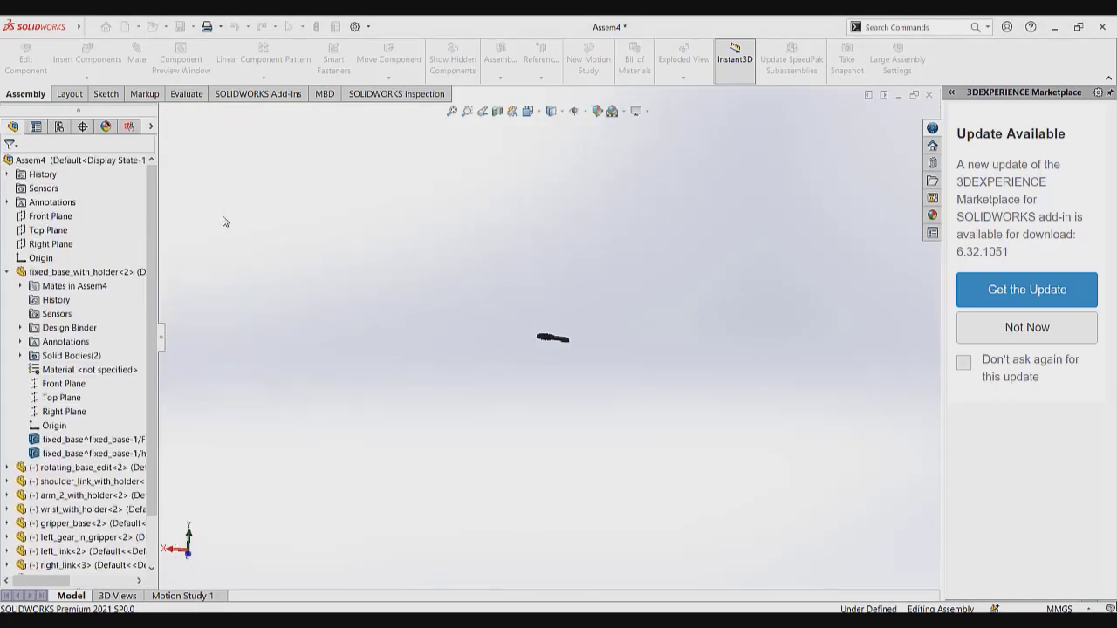
Delete the right gear's Coincident9 mate and move the gear back beside the gripper base's pegs
scroll(95, 559, "down", 2)
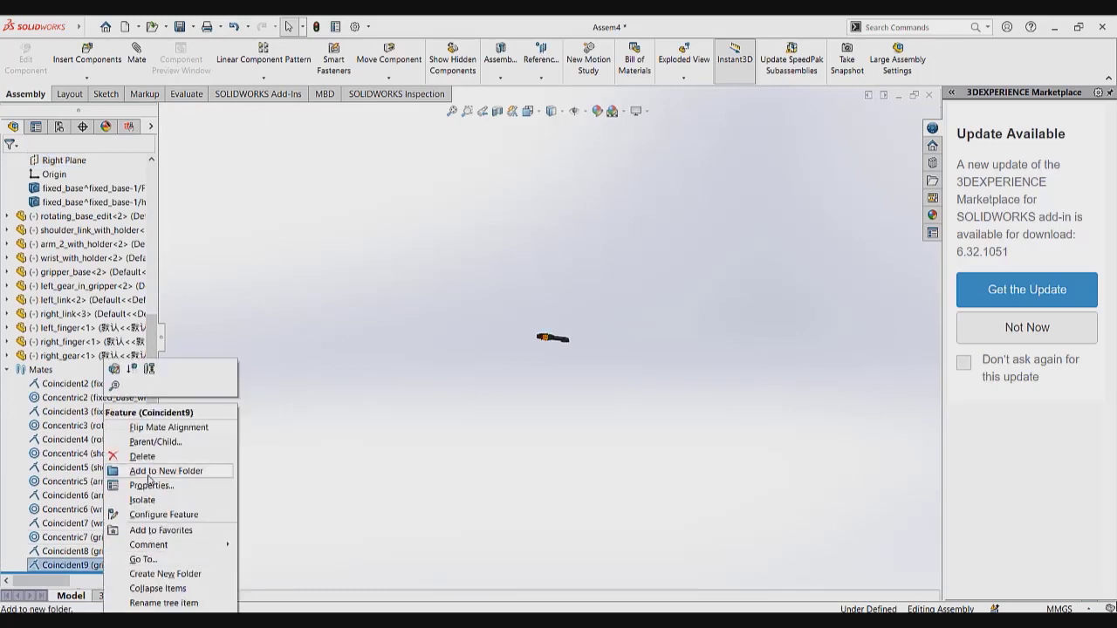
left_click(142, 456)
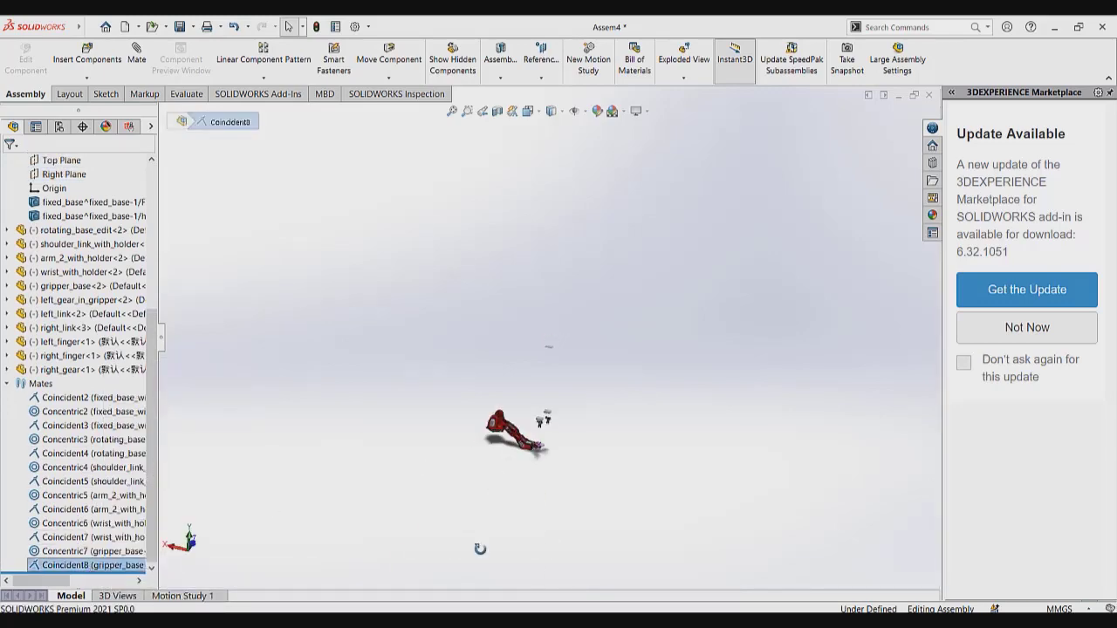
scroll(511, 429, "down", 10)
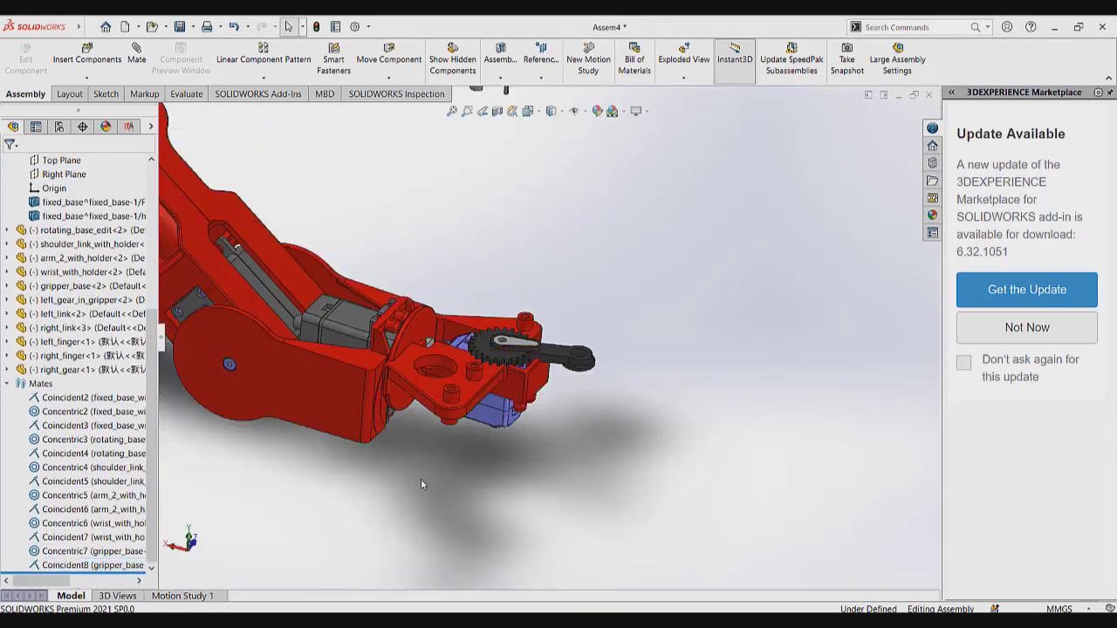
scroll(421, 485, "up", 10)
scroll(563, 161, "down", 3)
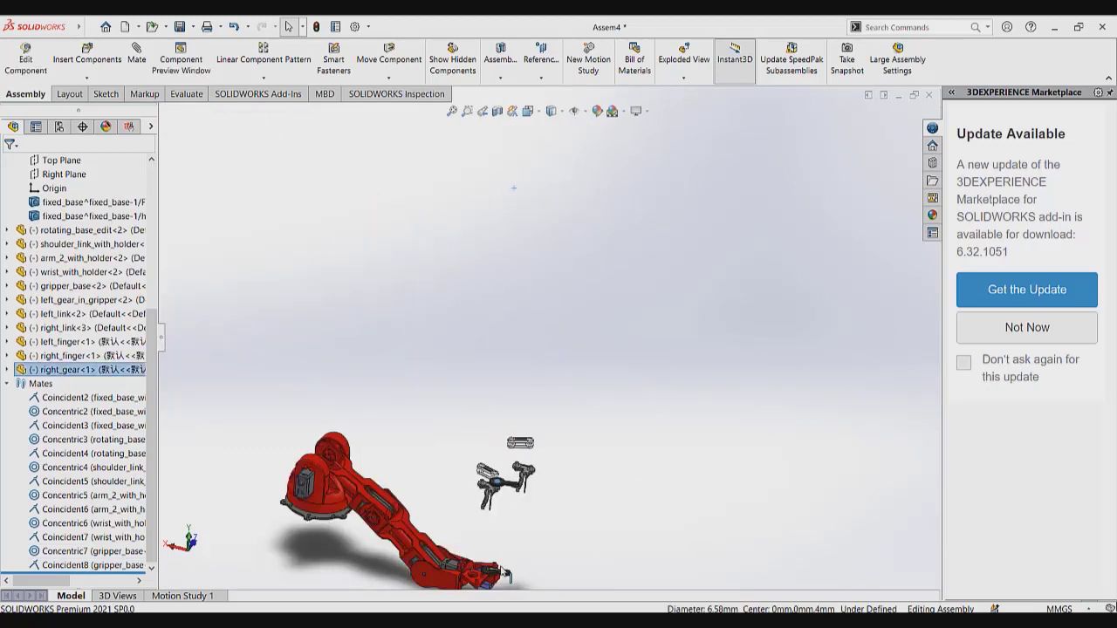
scroll(519, 556, "down", 6)
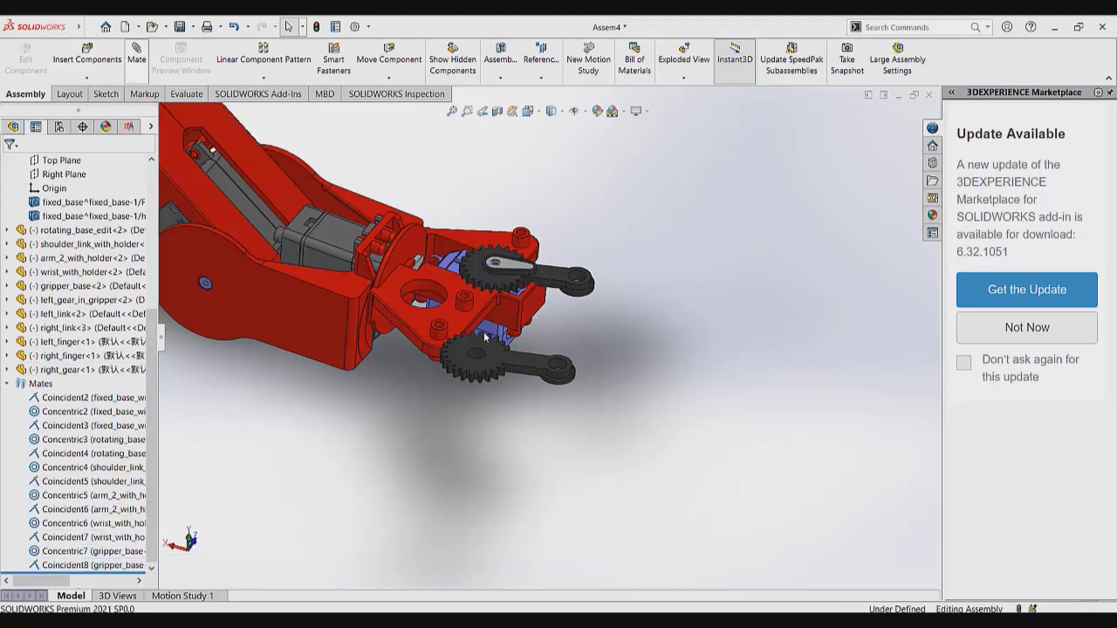
Mate the right gear's underside coincident with the gripper base's flat upper plate
left_click(136, 58)
scroll(572, 336, "up", 4)
middle_click_drag(571, 336, 513, 484)
scroll(480, 377, "down", 10)
left_click(405, 363)
scroll(550, 394, "up", 10)
scroll(480, 426, "down", 3)
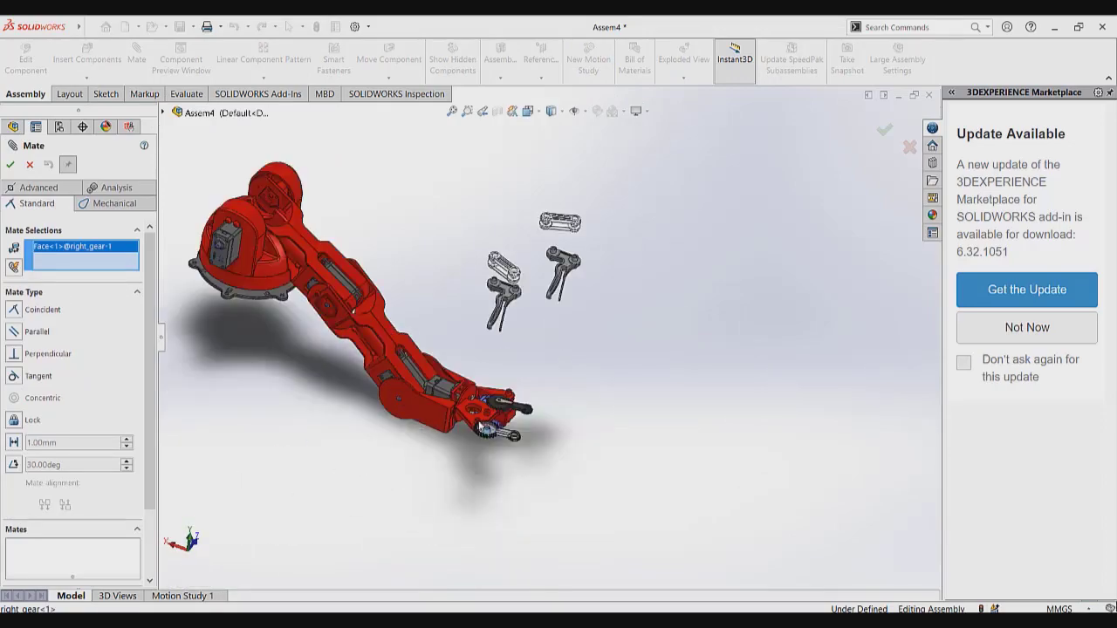
scroll(483, 426, "down", 8)
left_click(530, 362)
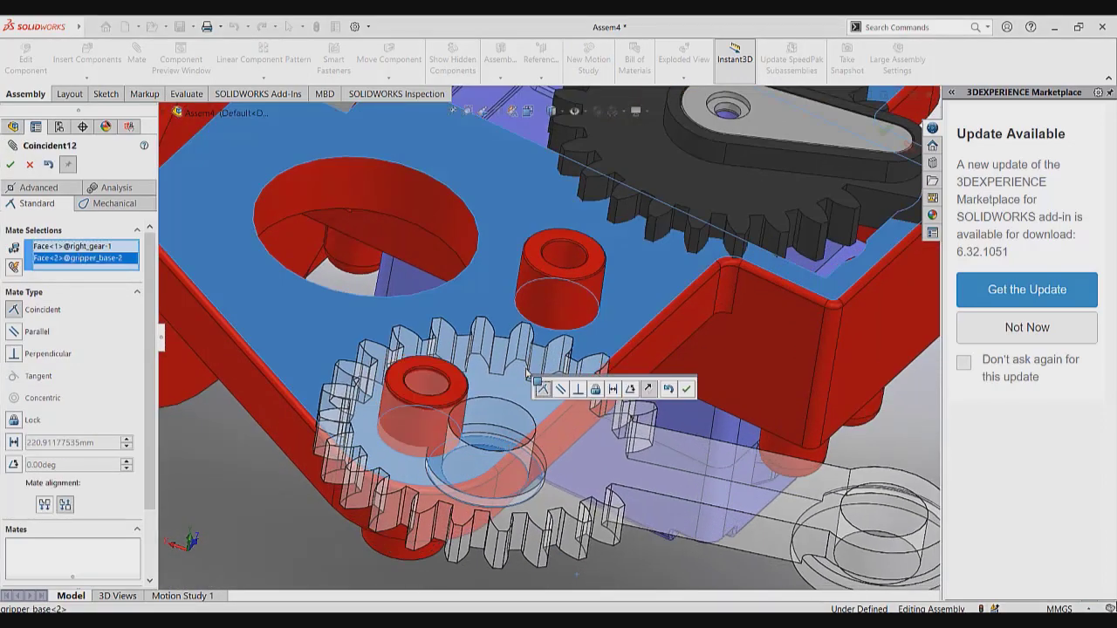
right_click(537, 356)
Add a parallel mate between the right gear's hole and the gripper base's inner peg
left_click(510, 424)
left_click(561, 304)
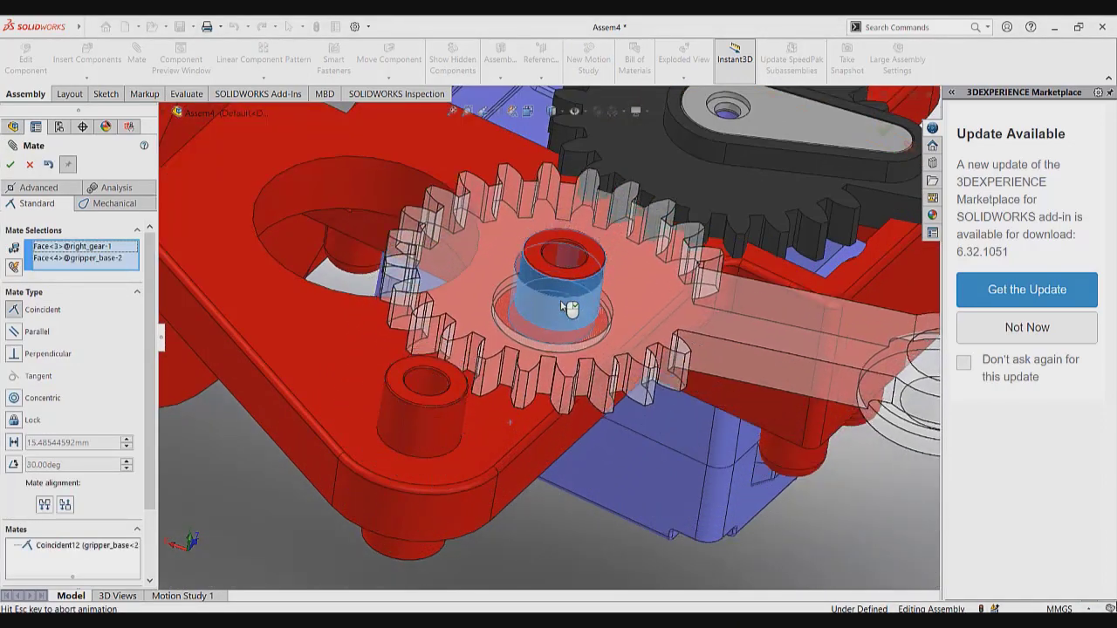
right_click(567, 307)
Add a concentric mate between the gripper base's inner peg and the right gear's hole
scroll(533, 292, "up", 7)
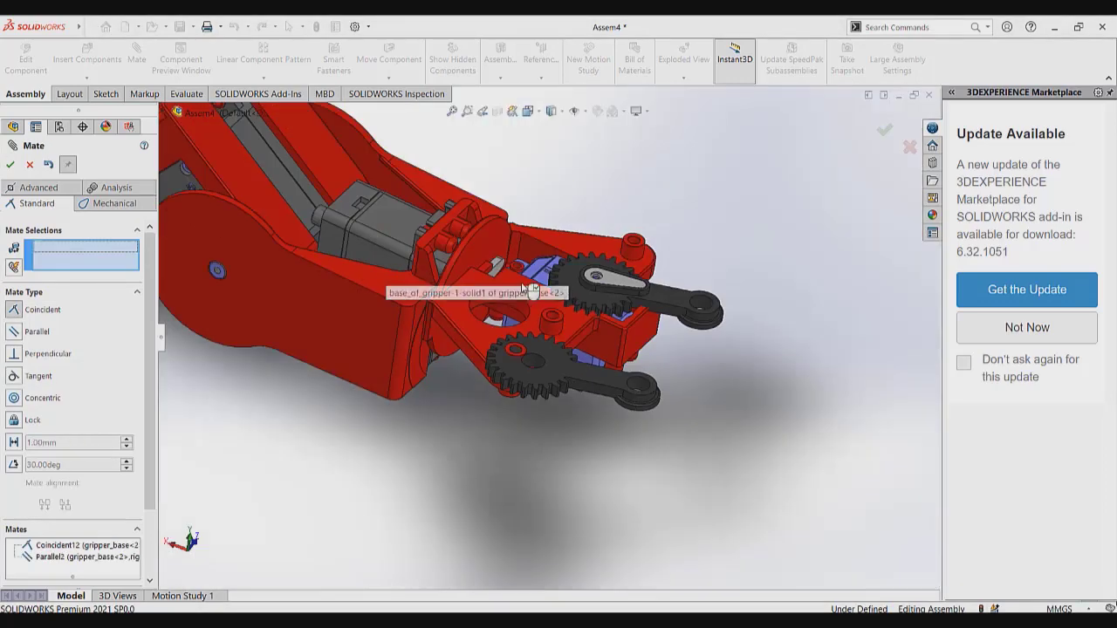
scroll(533, 293, "down", 5)
left_click(544, 328)
left_click(495, 404)
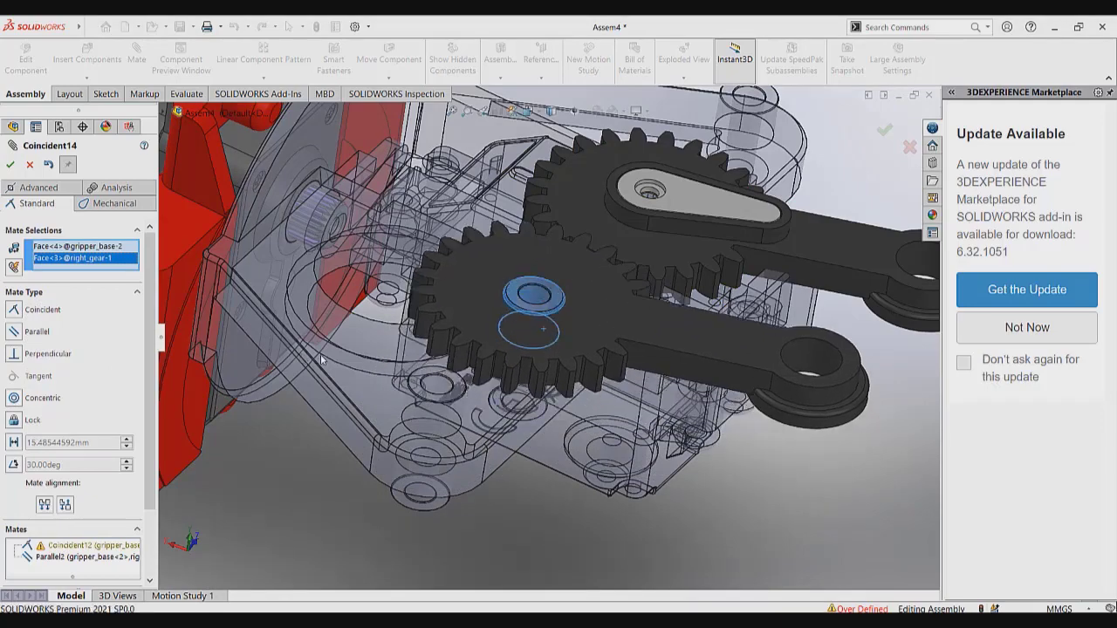
right_click(320, 410)
Add a concentric mate between the right link's hole edge and the gripper base's outer peg on the right gear's side
scroll(325, 417, "up", 12)
scroll(550, 249, "down", 4)
scroll(548, 250, "down", 3)
left_click(548, 250)
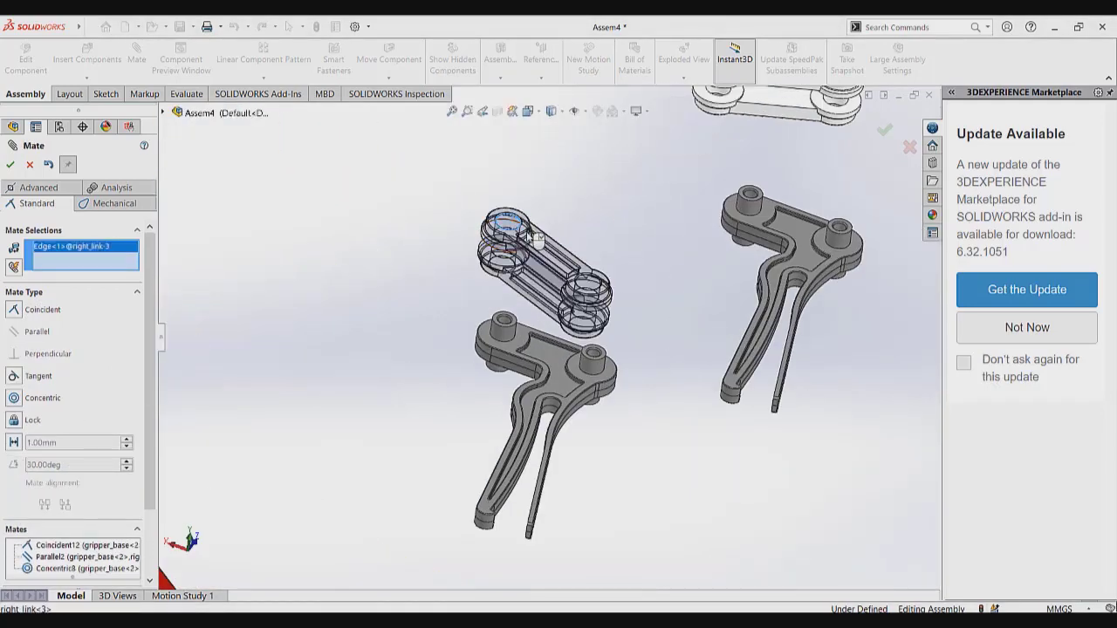
scroll(548, 393, "up", 8)
scroll(548, 392, "down", 7)
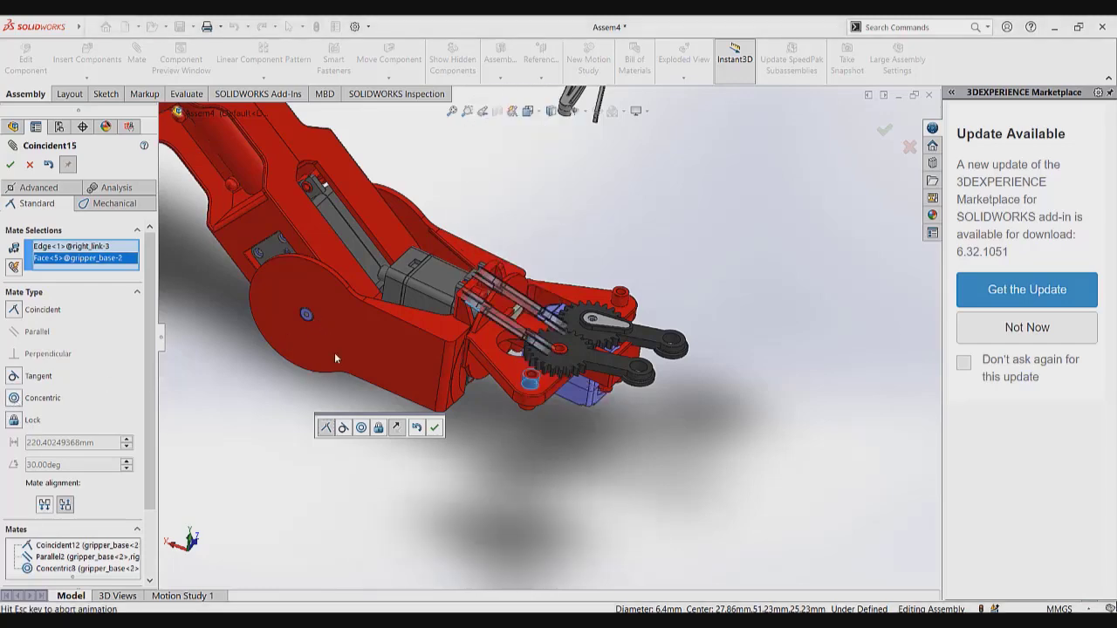
right_click(531, 441)
scroll(558, 384, "up", 7)
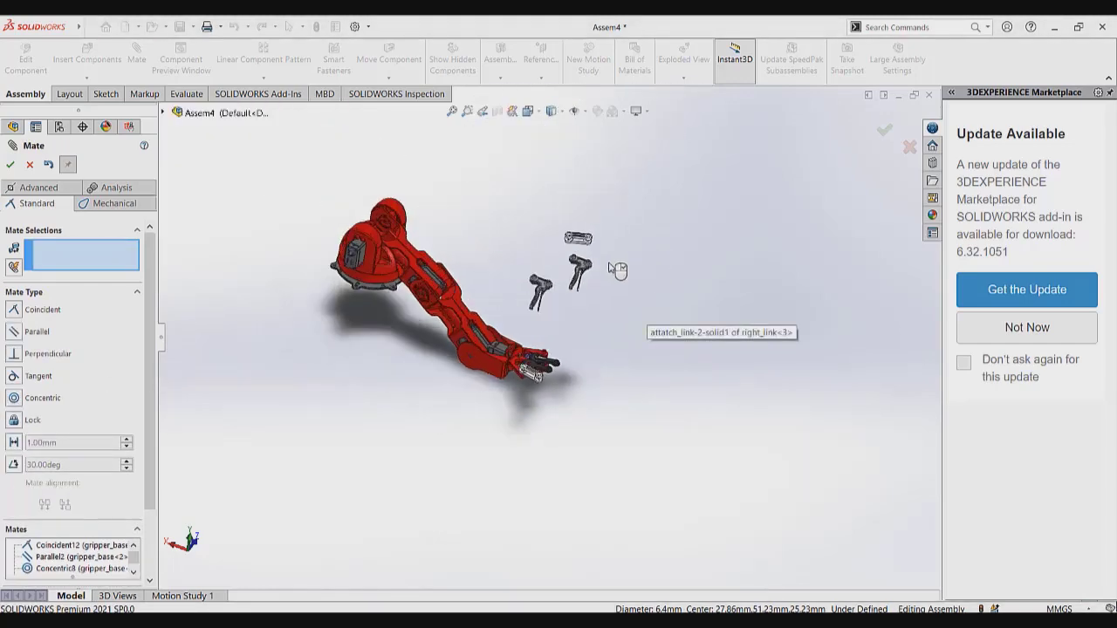
Add a concentric mate between the left link's hole and the gripper base's outer peg on the left gear's side
scroll(586, 245, "down", 10)
left_click(374, 273)
scroll(427, 327, "up", 7)
scroll(486, 386, "up", 5)
scroll(523, 467, "down", 10)
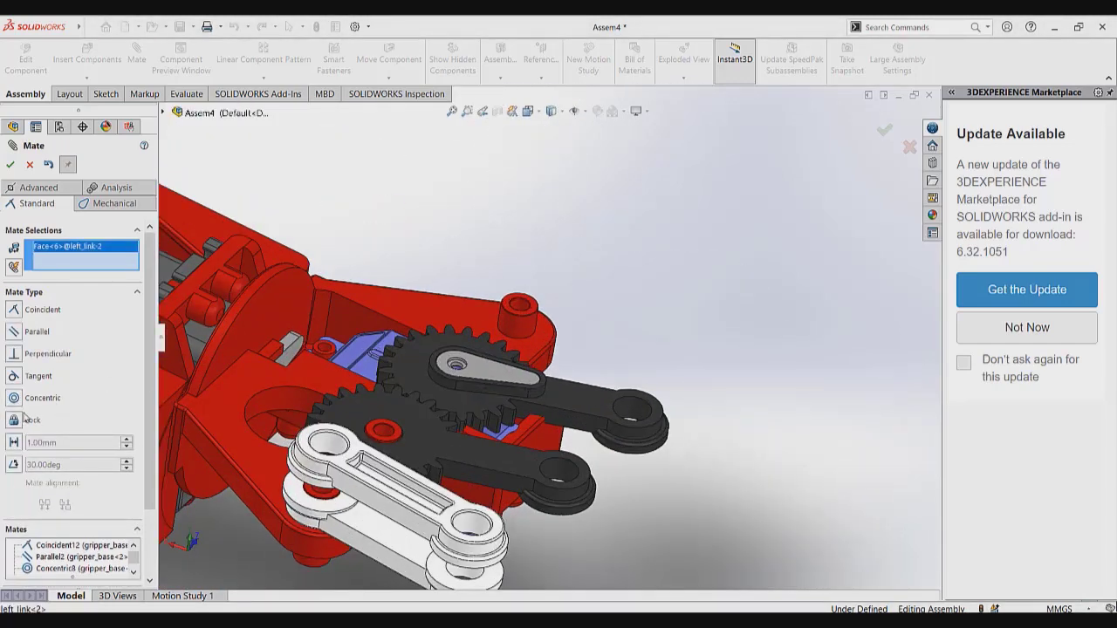
scroll(605, 305, "up", 5)
right_click(604, 305)
Add a concentric mate between the left finger's peg and the hole at the end of the right gear's arm
scroll(609, 318, "up", 5)
scroll(574, 302, "down", 5)
scroll(574, 300, "up", 5)
scroll(531, 282, "down", 6)
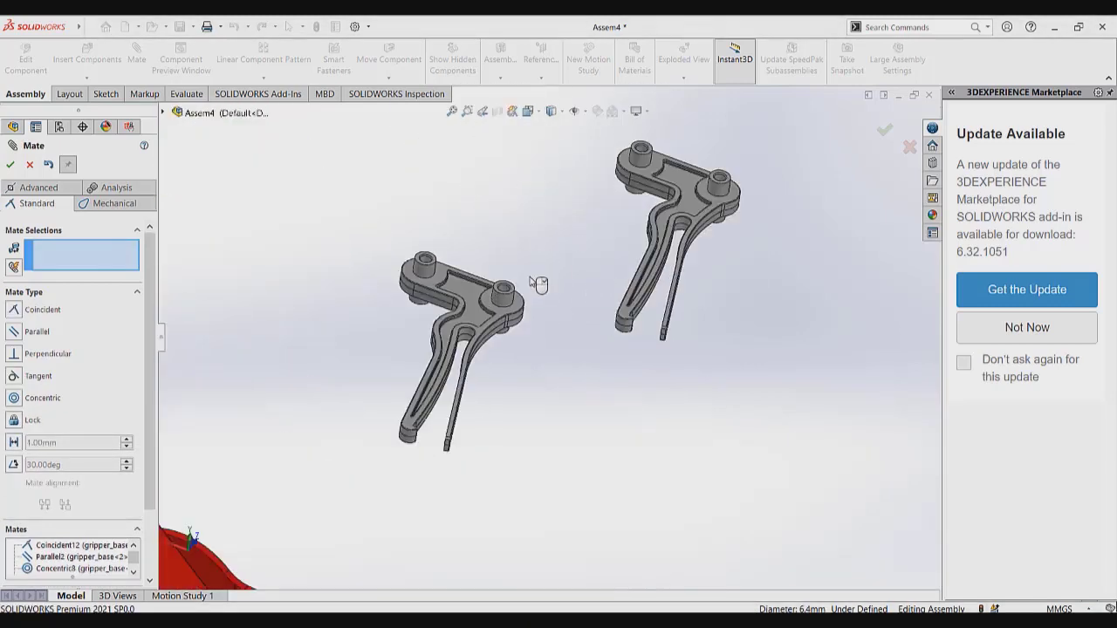
scroll(532, 281, "down", 3)
left_click(504, 326)
scroll(532, 436, "up", 5)
scroll(548, 393, "down", 6)
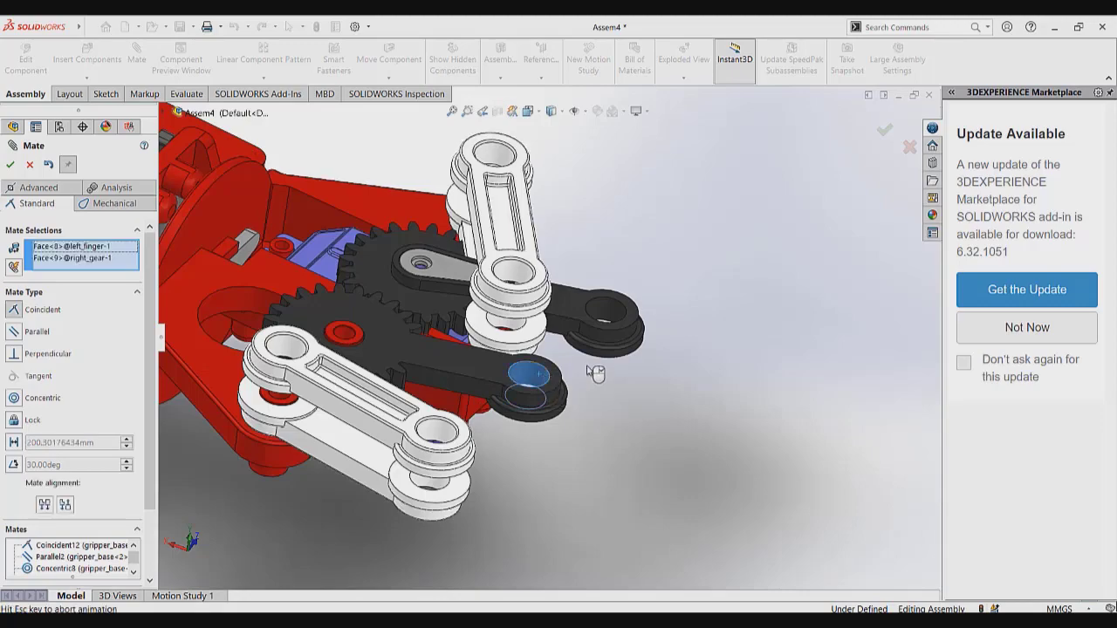
left_click(35, 397)
scroll(452, 397, "up", 10)
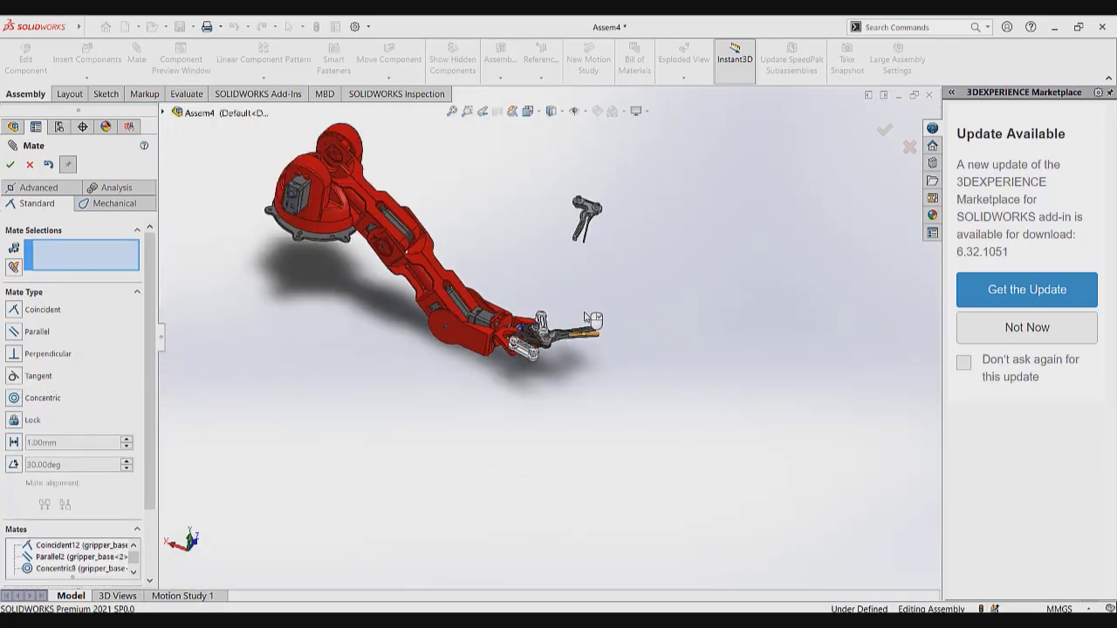
Add a concentric mate between the right finger's peg and the hole at the end of the left gear's arm
scroll(591, 179, "down", 8)
left_click(547, 217)
scroll(561, 327, "up", 8)
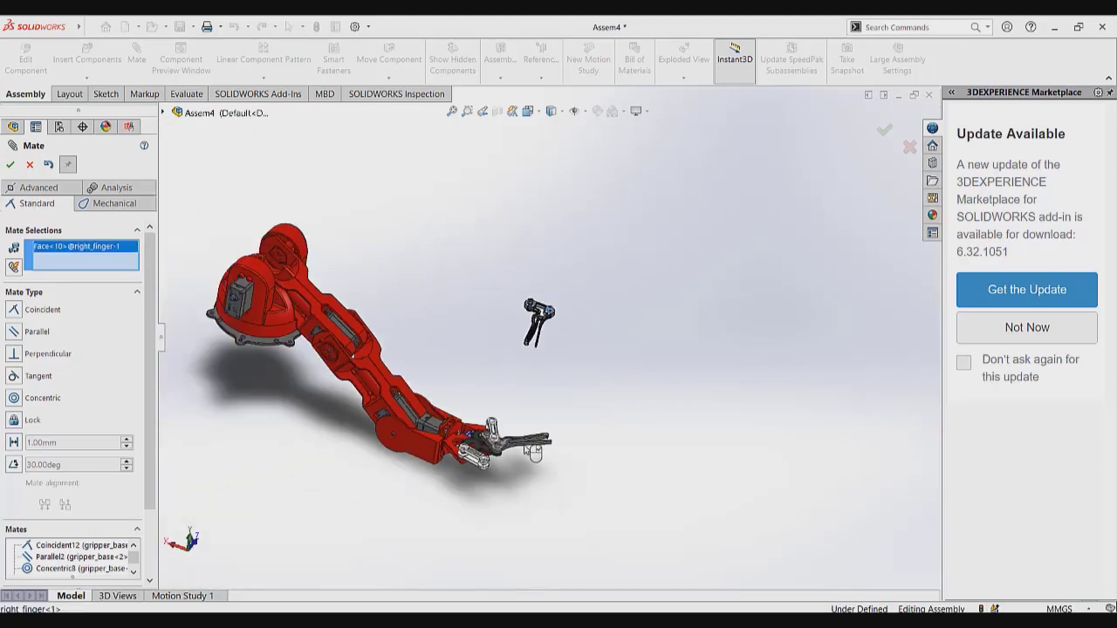
scroll(532, 451, "down", 6)
scroll(473, 406, "up", 3)
middle_click_drag(461, 377, 558, 336)
scroll(605, 282, "up", 3)
scroll(536, 372, "down", 9)
middle_click_drag(535, 372, 529, 338)
scroll(526, 340, "down", 5)
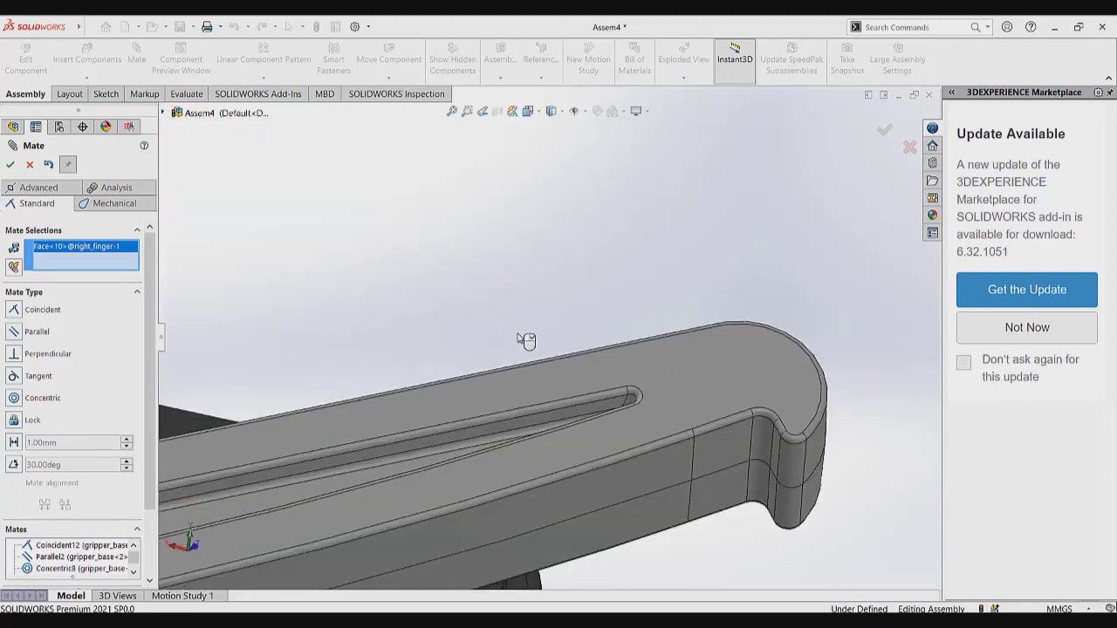
scroll(526, 367, "up", 5)
scroll(467, 335, "down", 4)
left_click(449, 316)
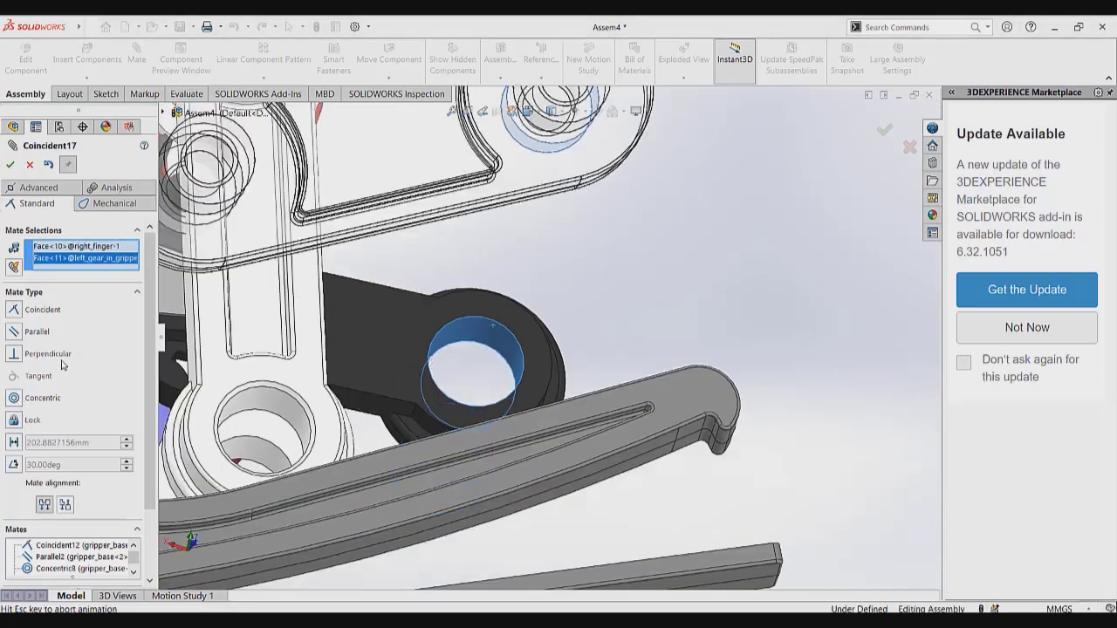
left_click(43, 398)
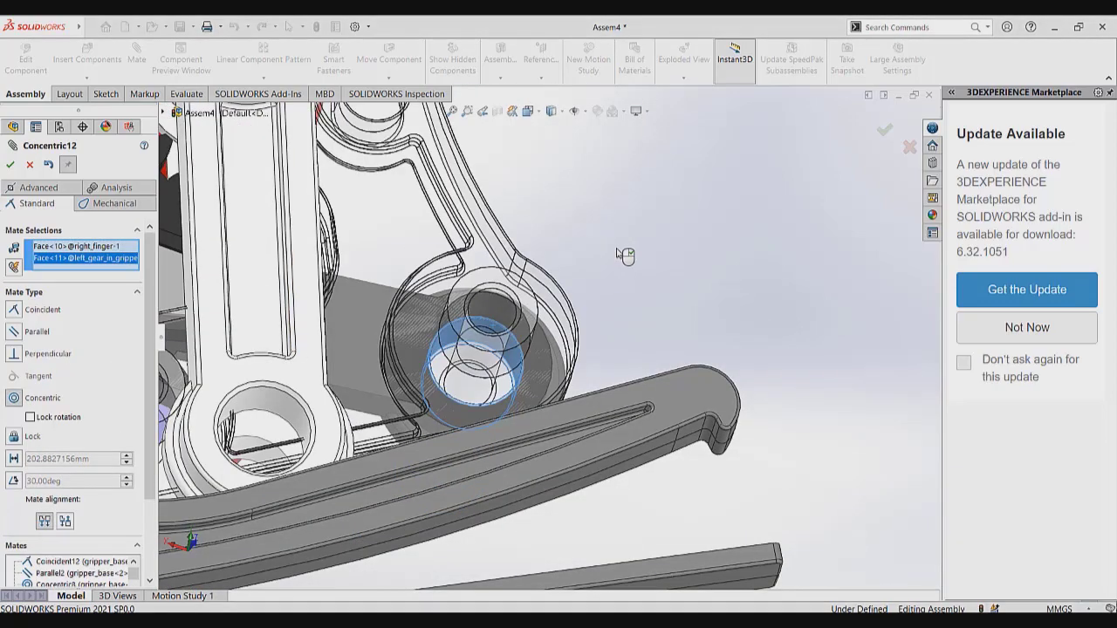
right_click(626, 254)
Mate the right link's inner ring face coincident with the gripper base's flat upper plate
scroll(626, 254, "up", 9)
middle_click_drag(626, 254, 520, 293)
scroll(559, 428, "down", 2)
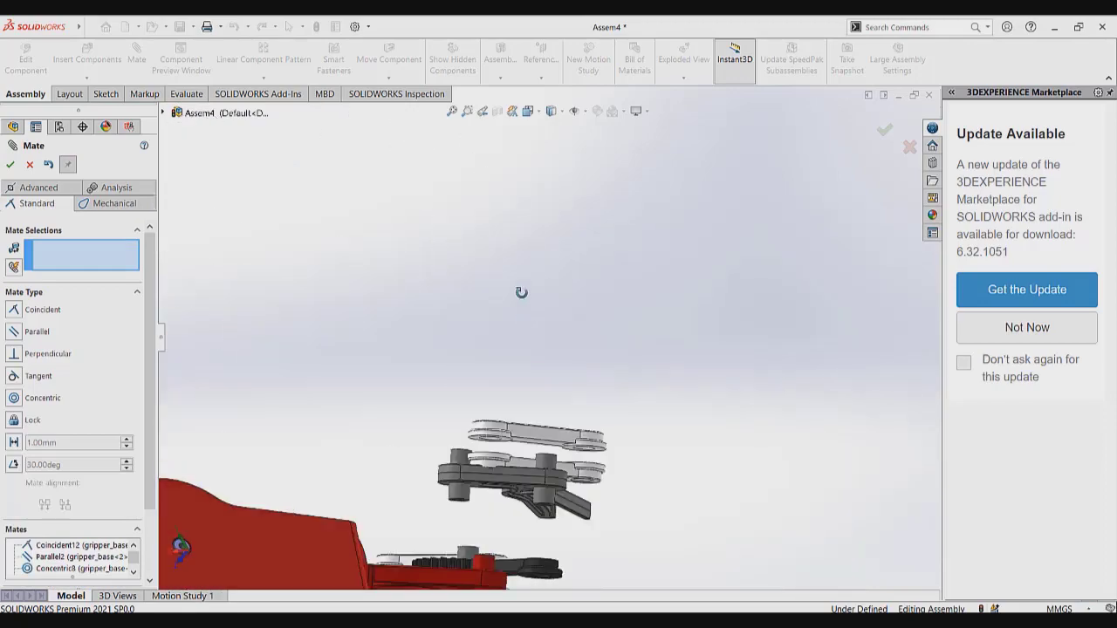
scroll(508, 382, "down", 4)
scroll(508, 383, "up", 4)
middle_click_drag(508, 382, 516, 340)
scroll(535, 443, "down", 8)
left_click(545, 367)
scroll(559, 332, "down", 3)
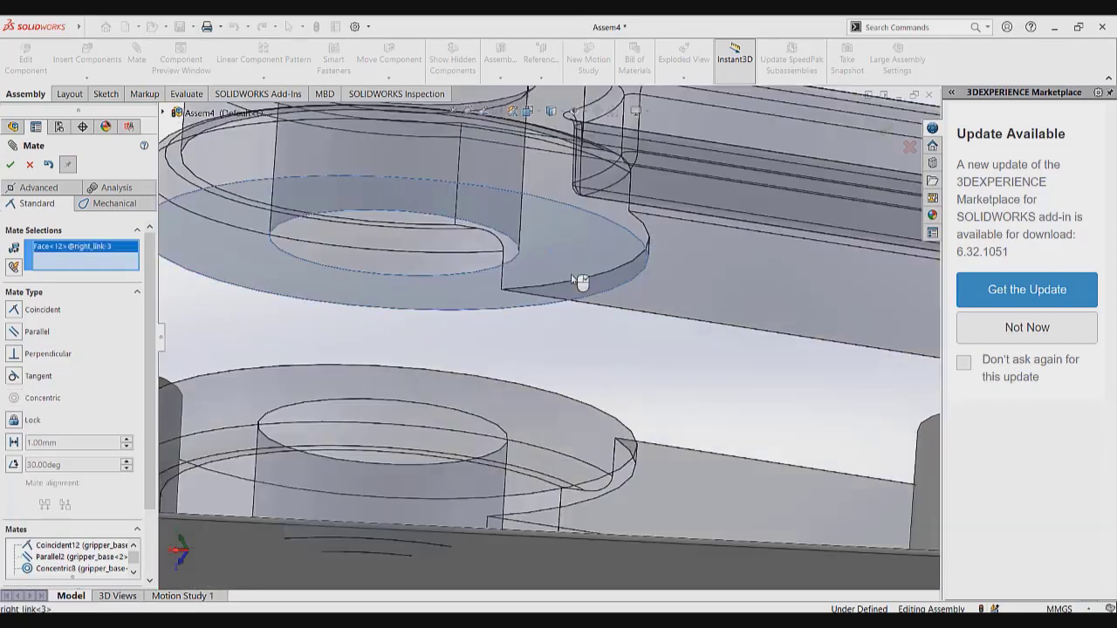
scroll(567, 349, "up", 8)
scroll(541, 410, "down", 6)
left_click(462, 322)
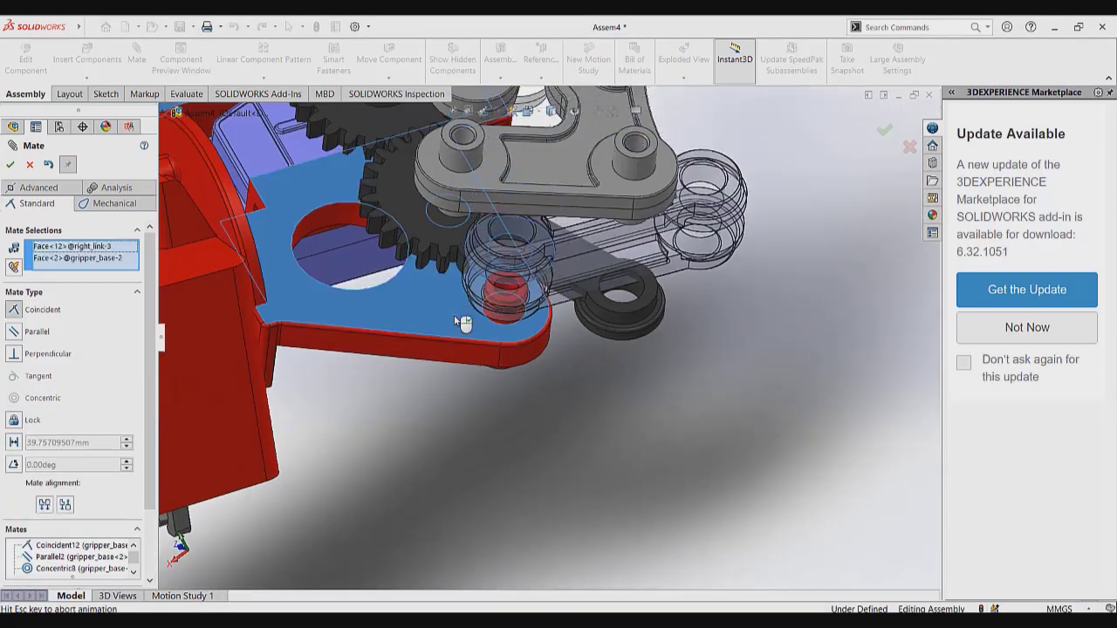
right_click(680, 258)
Add a concentric mate between the left finger's other peg and the right link's free hole, with the mate alignment flipped
scroll(680, 259, "up", 8)
middle_click_drag(611, 318, 604, 326)
scroll(601, 322, "down", 6)
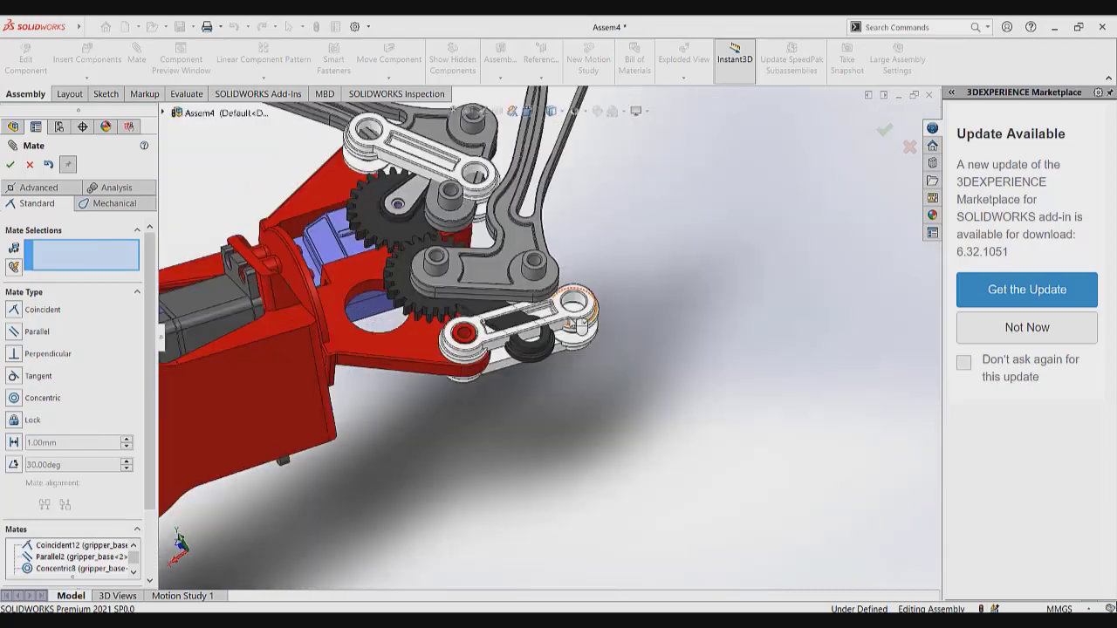
left_click(390, 255)
scroll(588, 323, "down", 5)
left_click(584, 329)
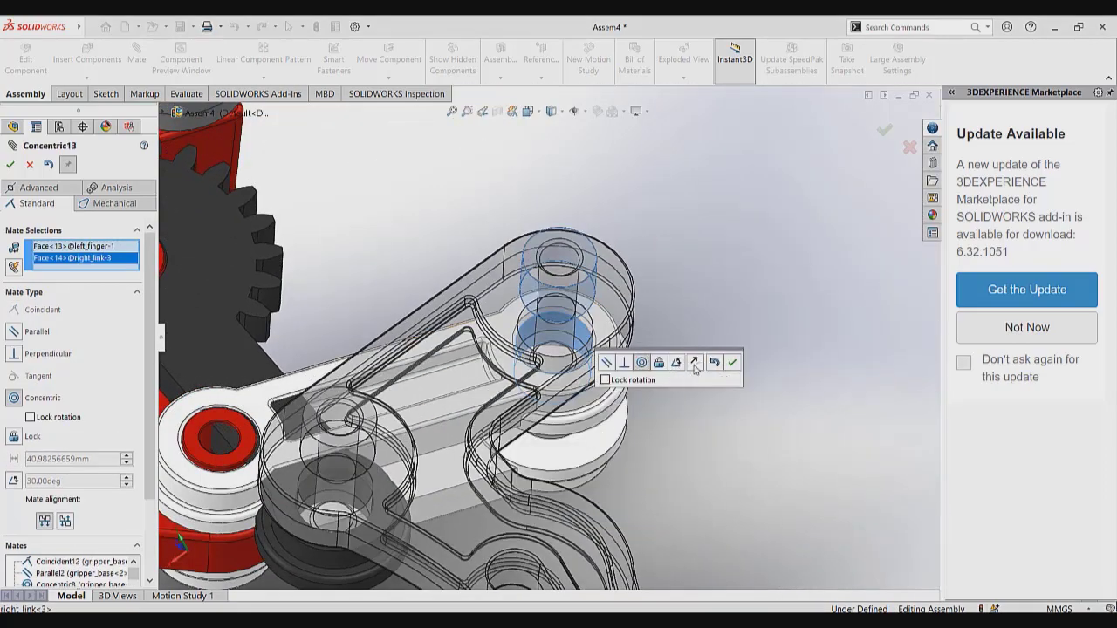
left_click(695, 363)
left_click(644, 335)
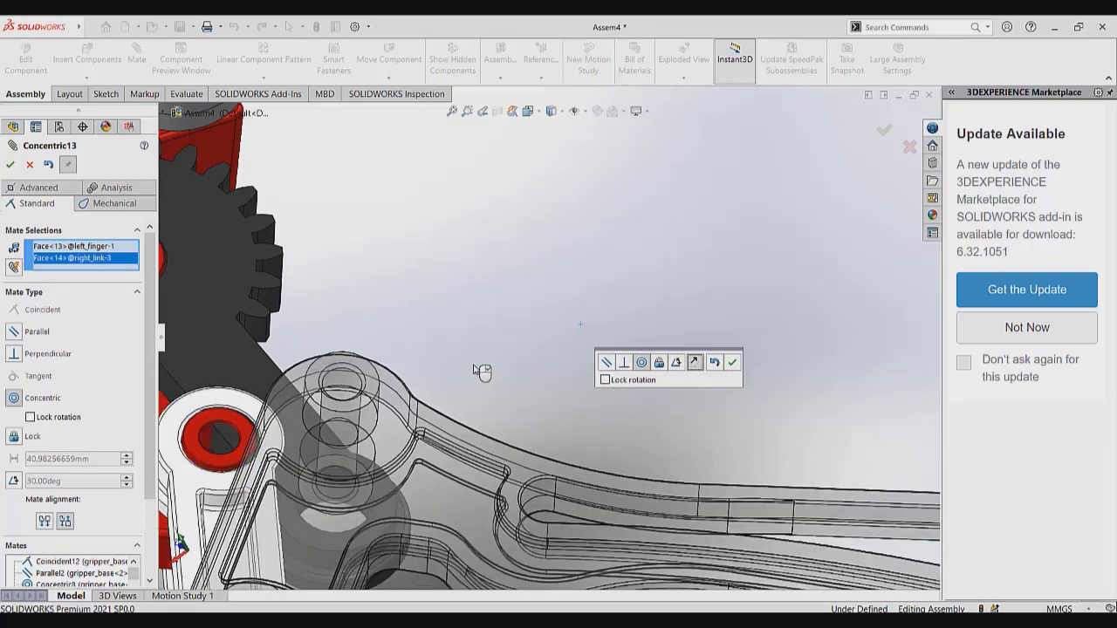
scroll(480, 373, "up", 8)
right_click(580, 410)
Mate the left finger's flat upper face coincident with the ring face at the right link's free end
scroll(530, 350, "down", 9)
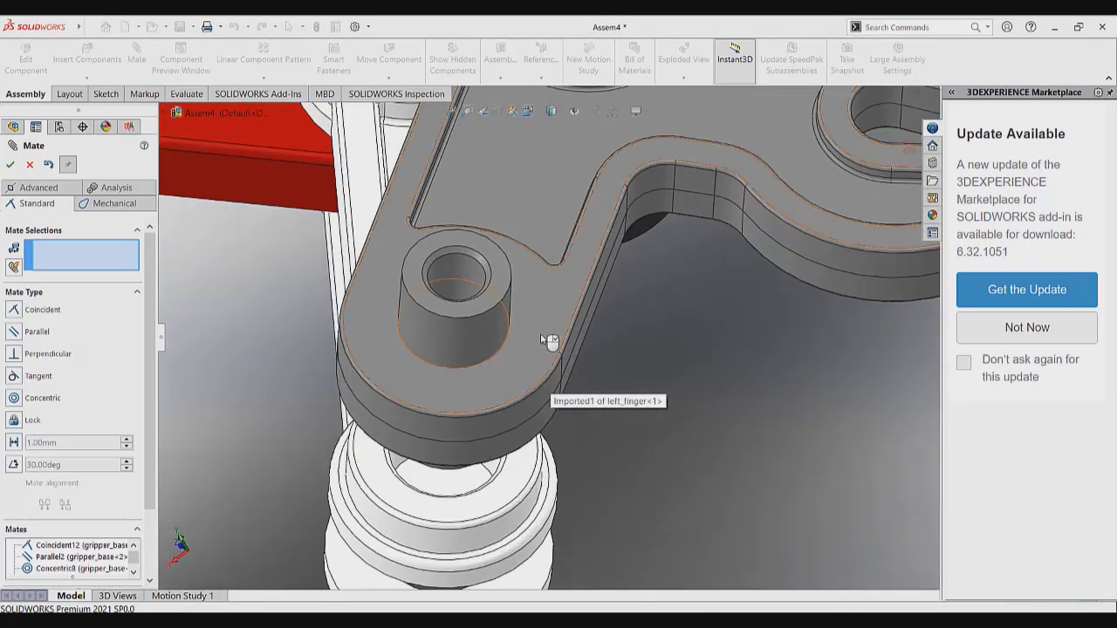
left_click(546, 340)
scroll(545, 340, "up", 8)
scroll(508, 163, "down", 9)
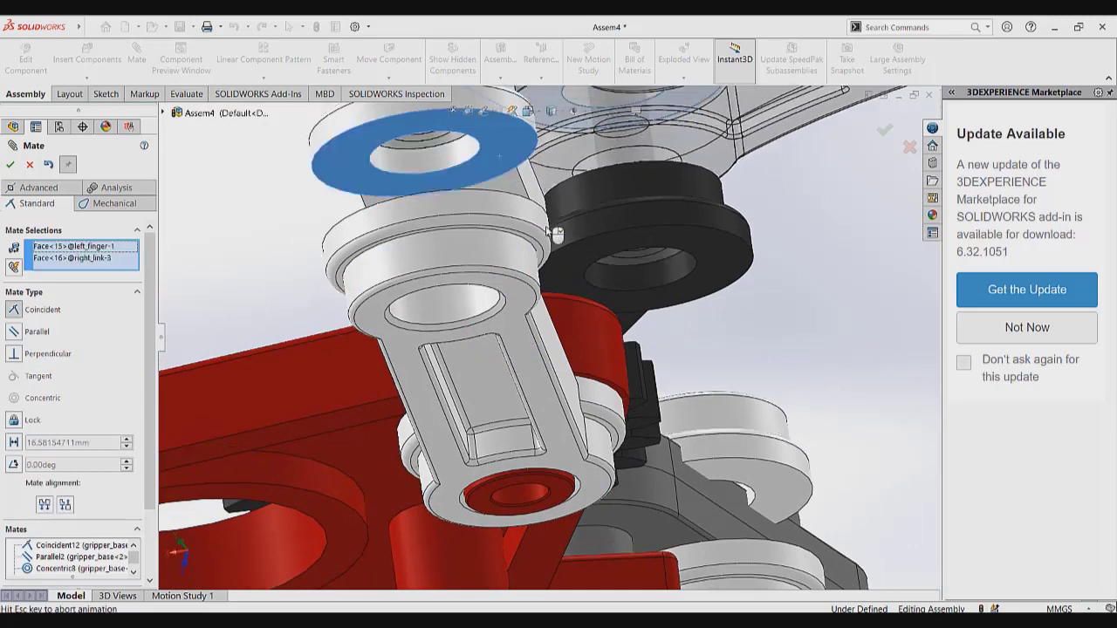
right_click(558, 231)
Finish mating and swing the left finger with its link and gear to test the linkage's motion
scroll(636, 250, "up", 9)
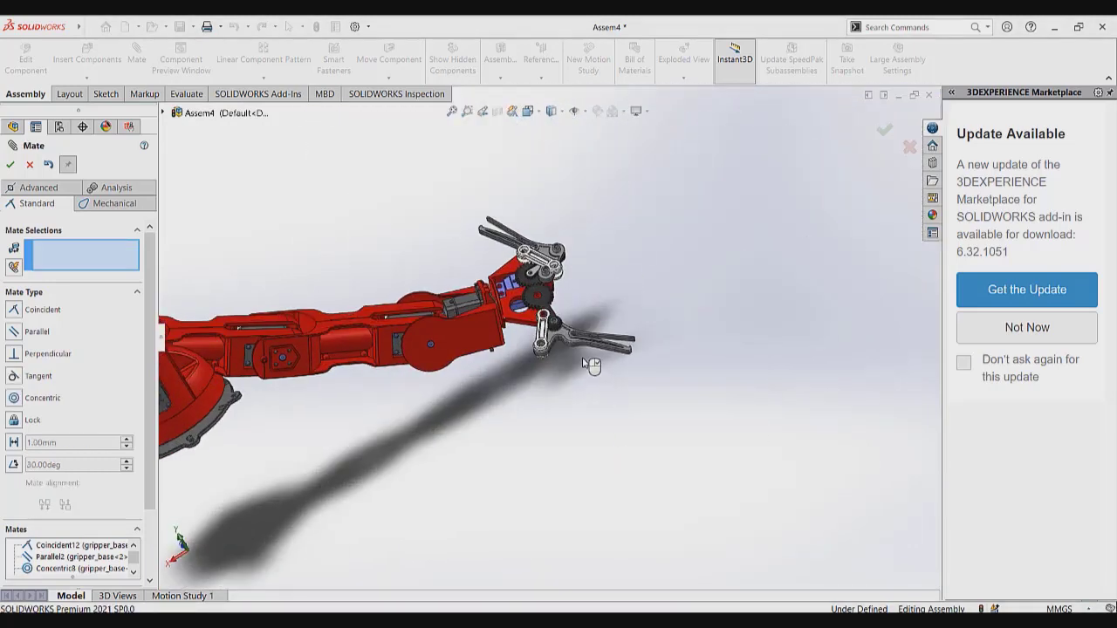
scroll(545, 335, "down", 8)
right_click(355, 397)
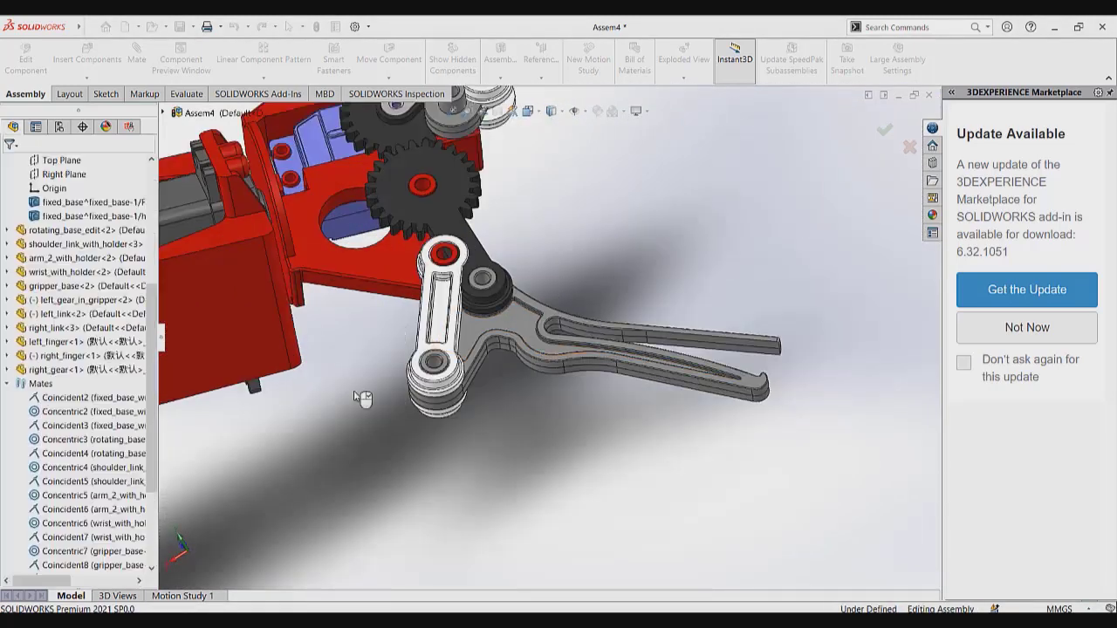
left_click_drag(477, 340, 643, 273)
scroll(643, 232, "up", 10)
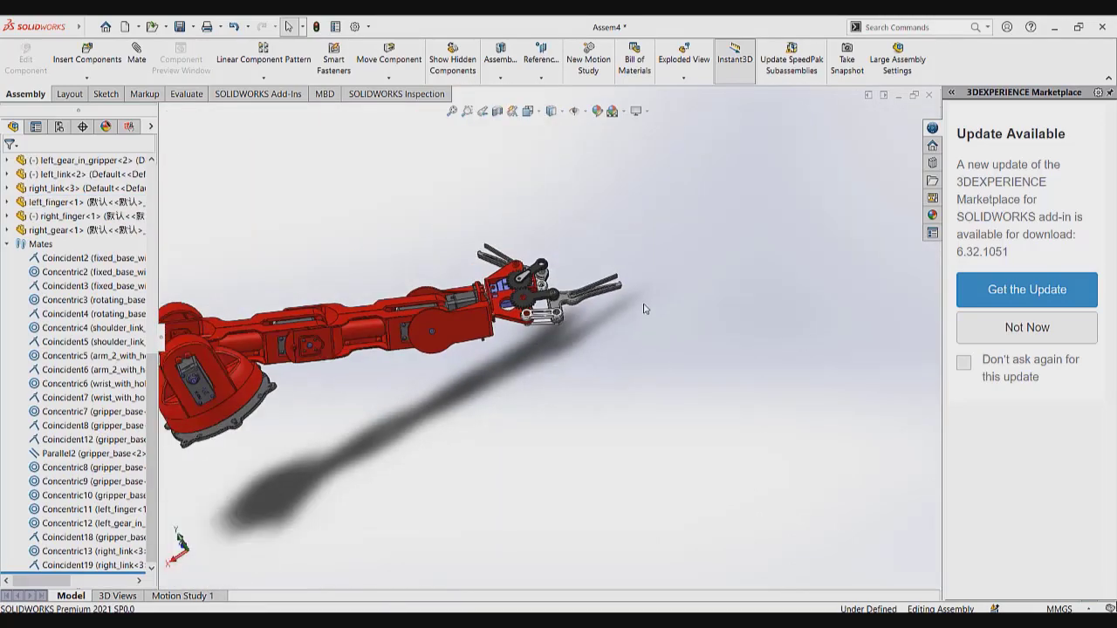
middle_click_drag(643, 309, 392, 254)
scroll(570, 312, "down", 6)
Mate the left link's ring face coincident with the gripper base's flat plate
left_click(137, 54)
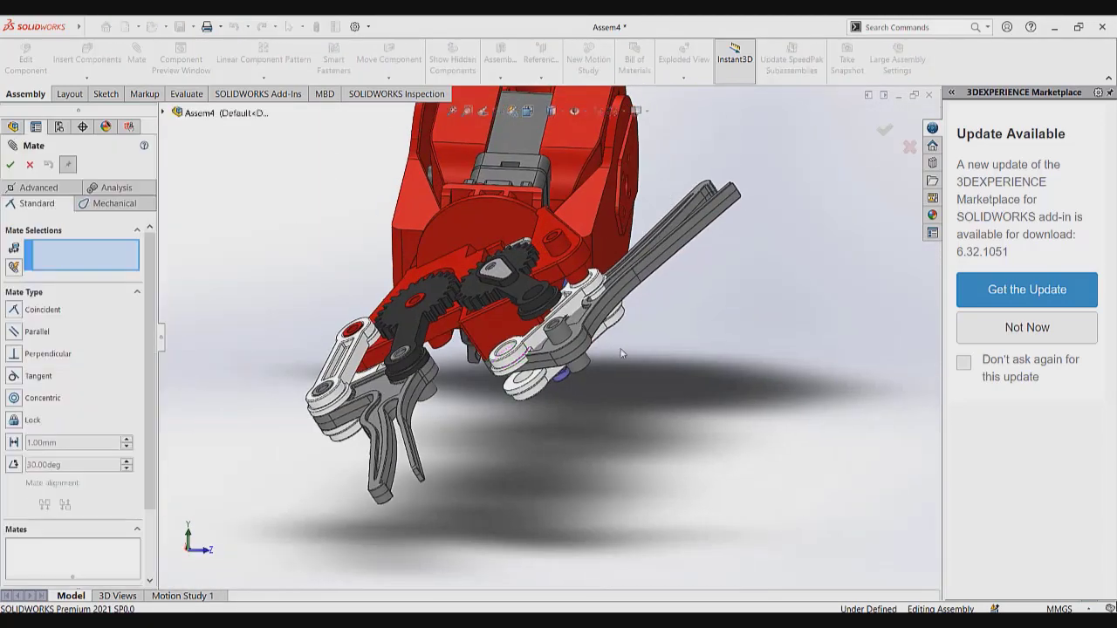
scroll(553, 406, "down", 8)
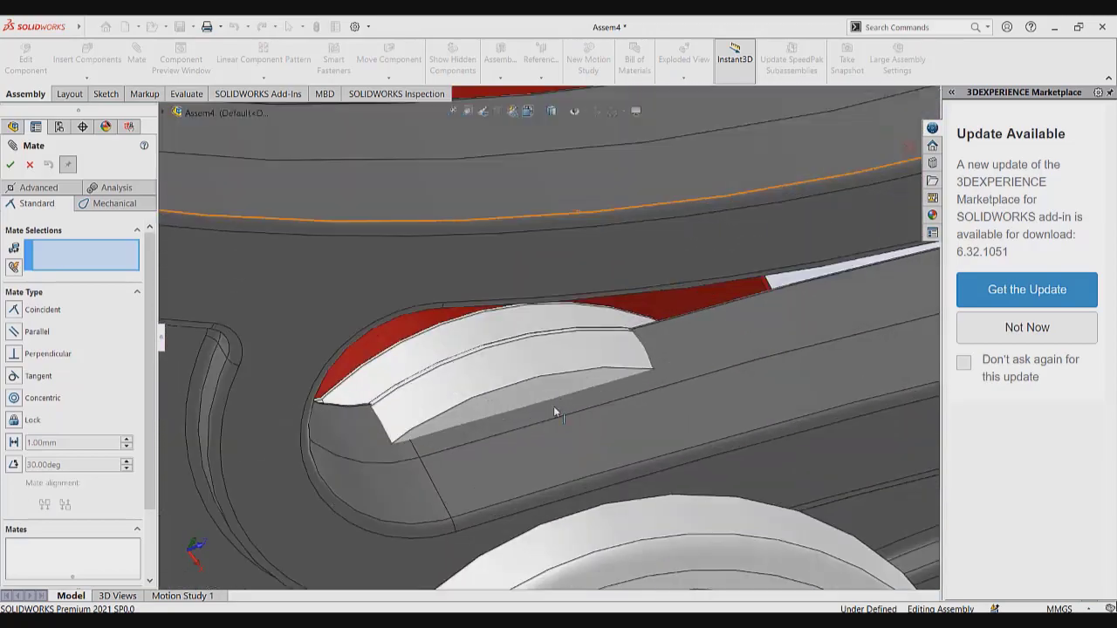
left_click(553, 405)
scroll(549, 370, "up", 10)
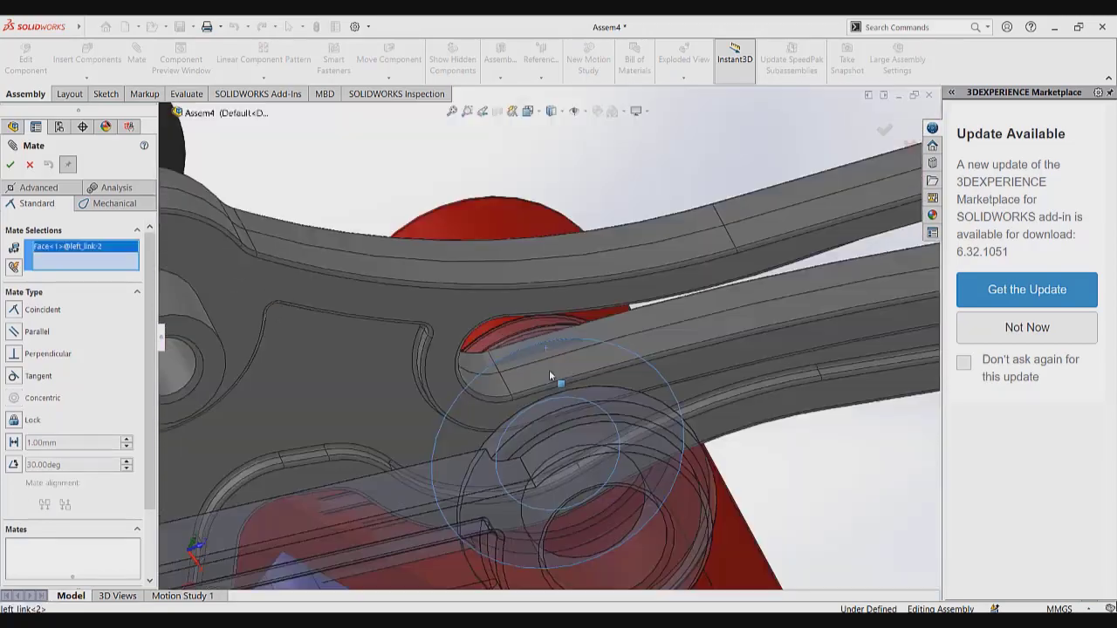
scroll(444, 409, "down", 8)
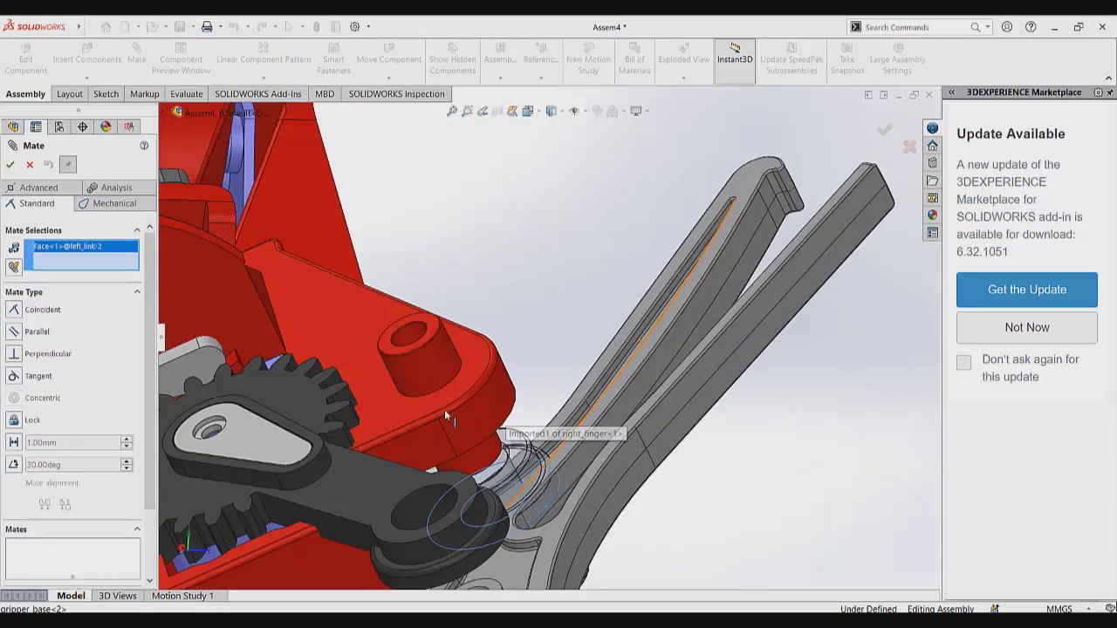
right_click(583, 386)
scroll(554, 314, "up", 8)
scroll(566, 395, "down", 8)
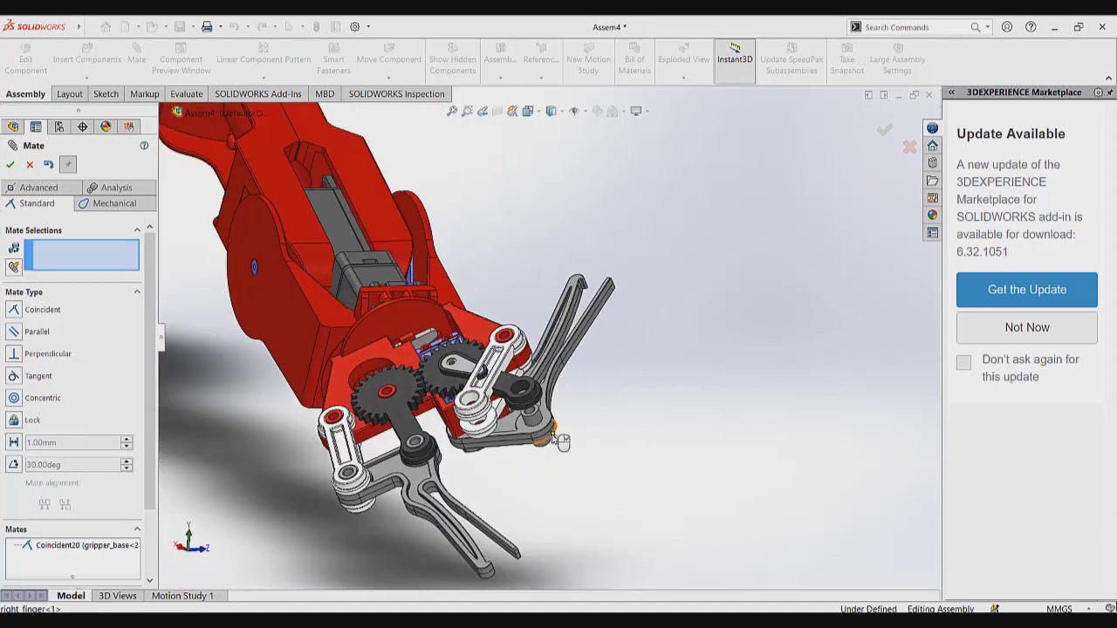
Try to add a concentric mate between the left link's free hole and the right finger's peg
left_click_drag(436, 386, 713, 438)
left_click(307, 230)
left_click(640, 233)
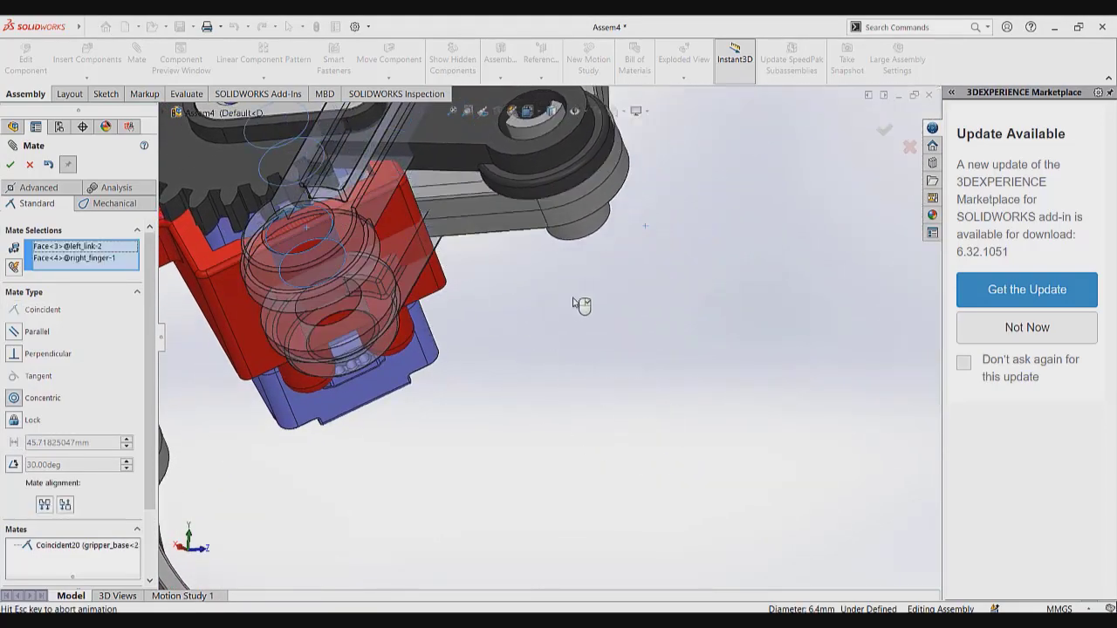
scroll(527, 317, "up", 6)
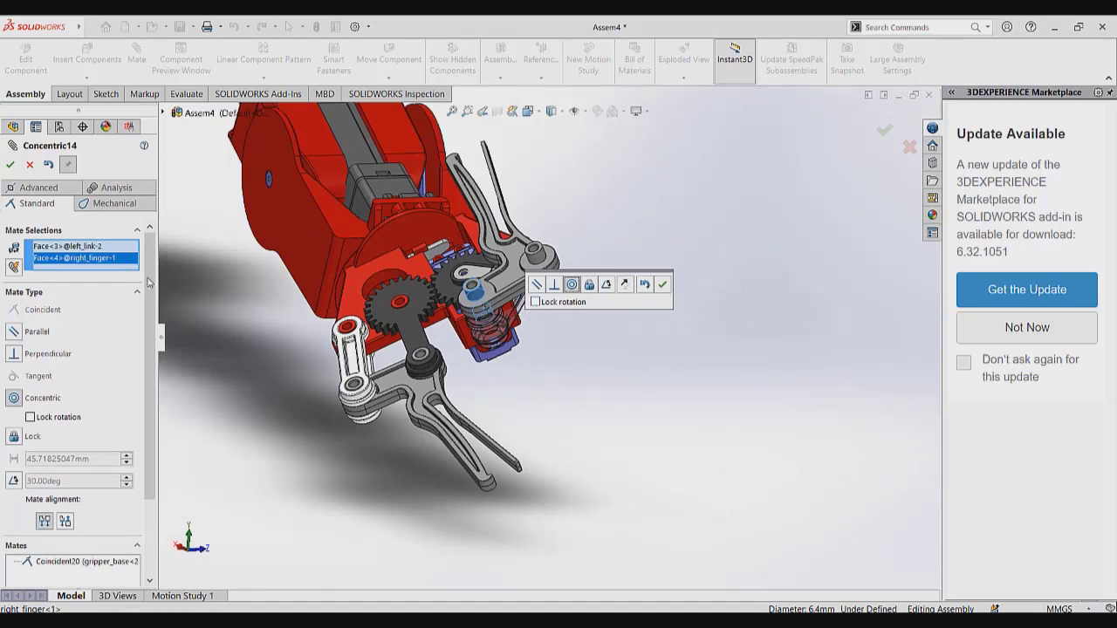
right_click(109, 258)
left_click_drag(483, 190, 622, 420)
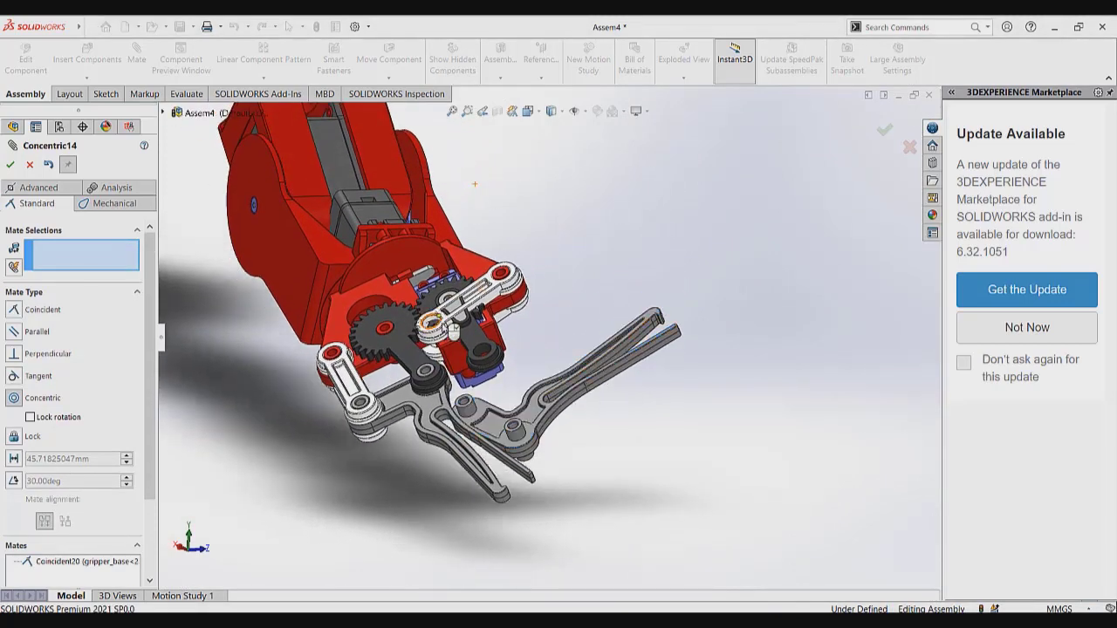
middle_click_drag(440, 324, 584, 299)
left_click(48, 165)
scroll(315, 245, "down", 7)
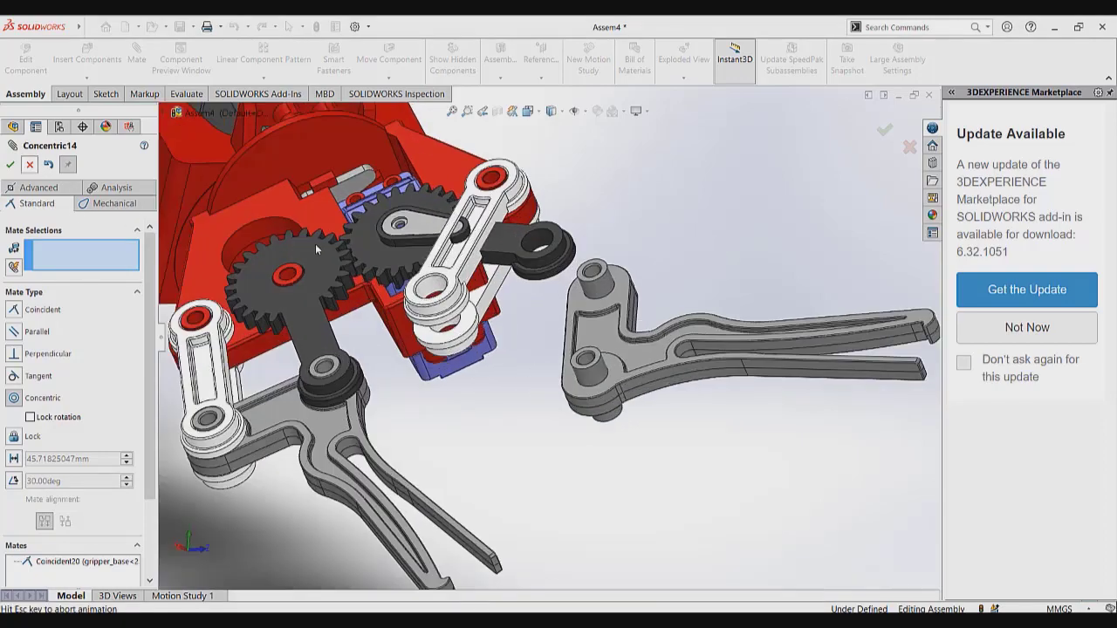
key("Escape")
Fix the gripper base component in place
scroll(448, 316, "up", 5)
left_click(490, 322)
right_click(490, 321)
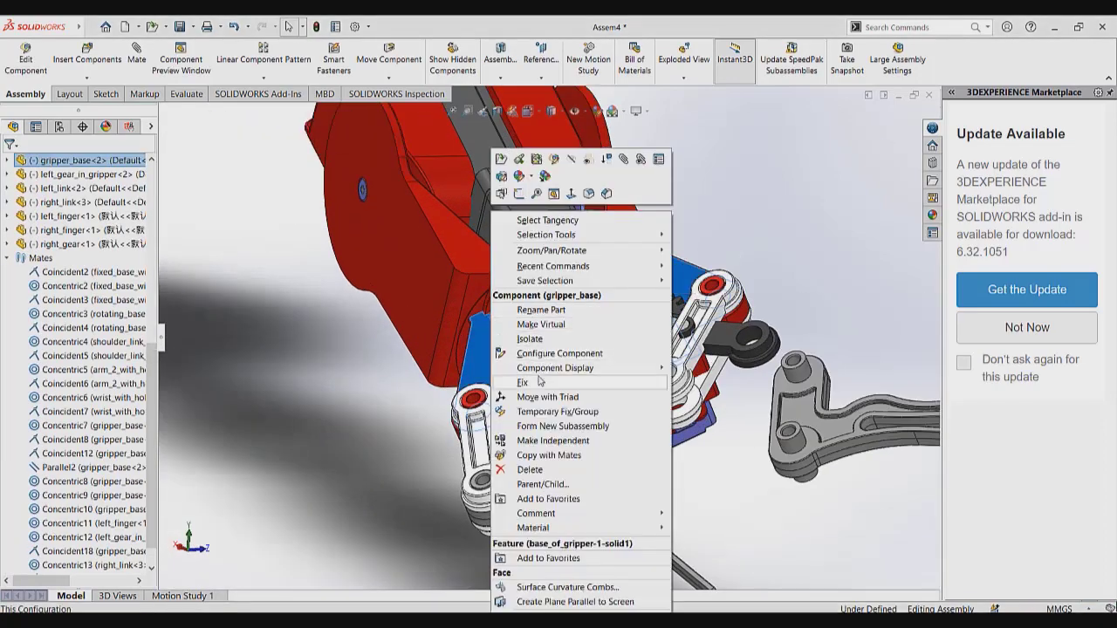
left_click(528, 327)
Reposition the left link, left gear and right finger so their free holes and pegs are exposed for mating
scroll(650, 358, "down", 3)
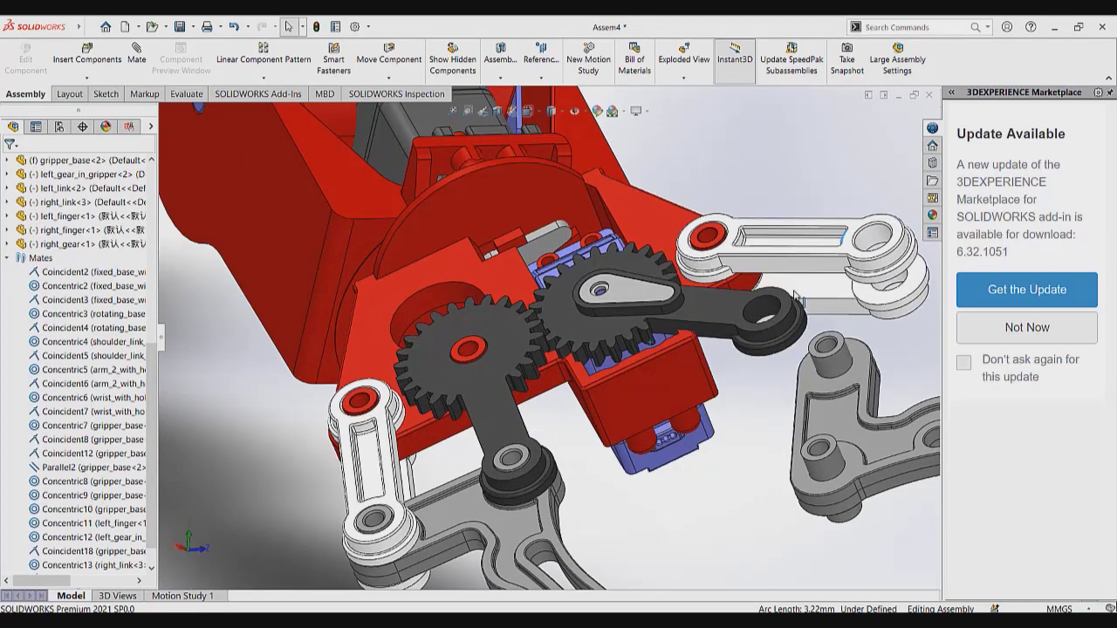
left_click(752, 438)
scroll(751, 437, "up", 5)
middle_click_drag(751, 437, 698, 418)
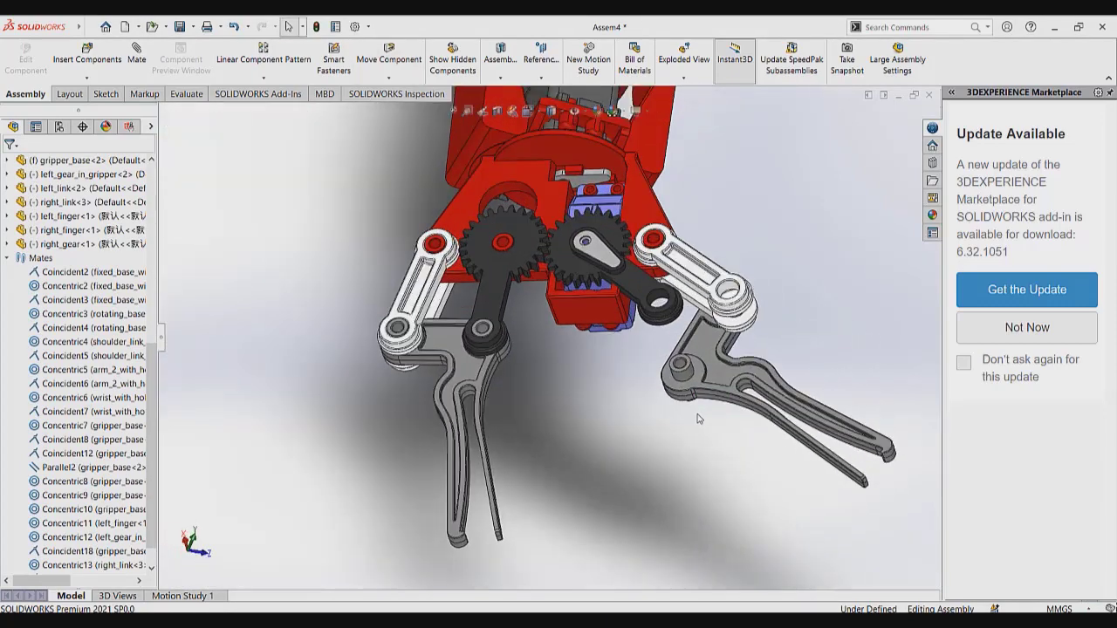
scroll(698, 419, "down", 3)
left_click_drag(750, 415, 758, 328)
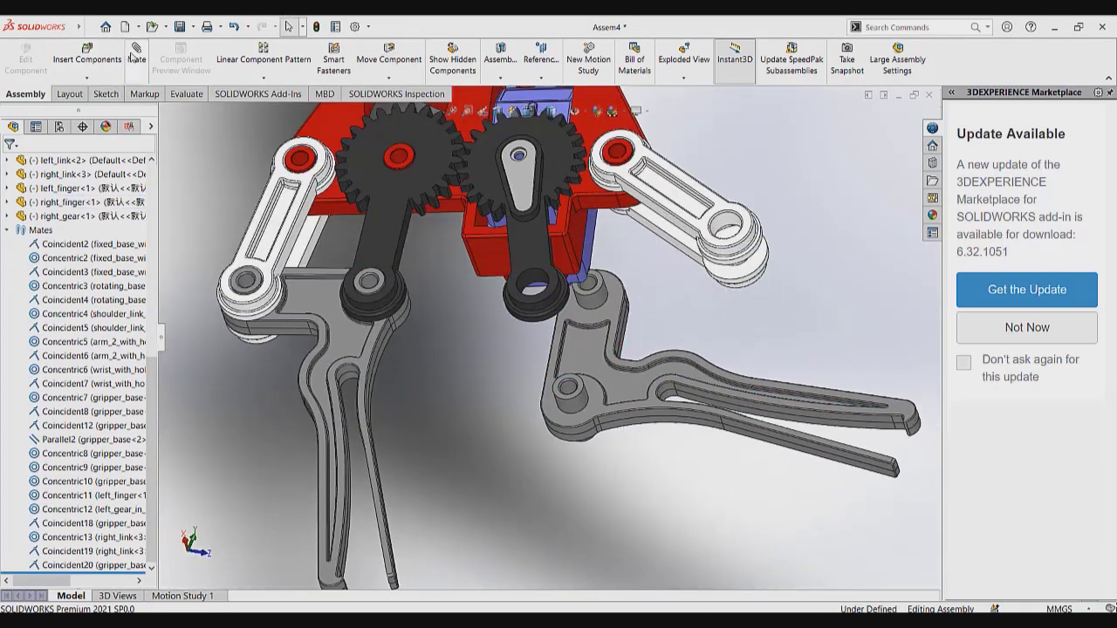
Mate the right finger's outer peg concentric with the hole at the left link's free end
scroll(586, 272, "down", 5)
left_click(596, 366)
scroll(597, 364, "up", 5)
scroll(678, 301, "down", 5)
left_click(685, 262)
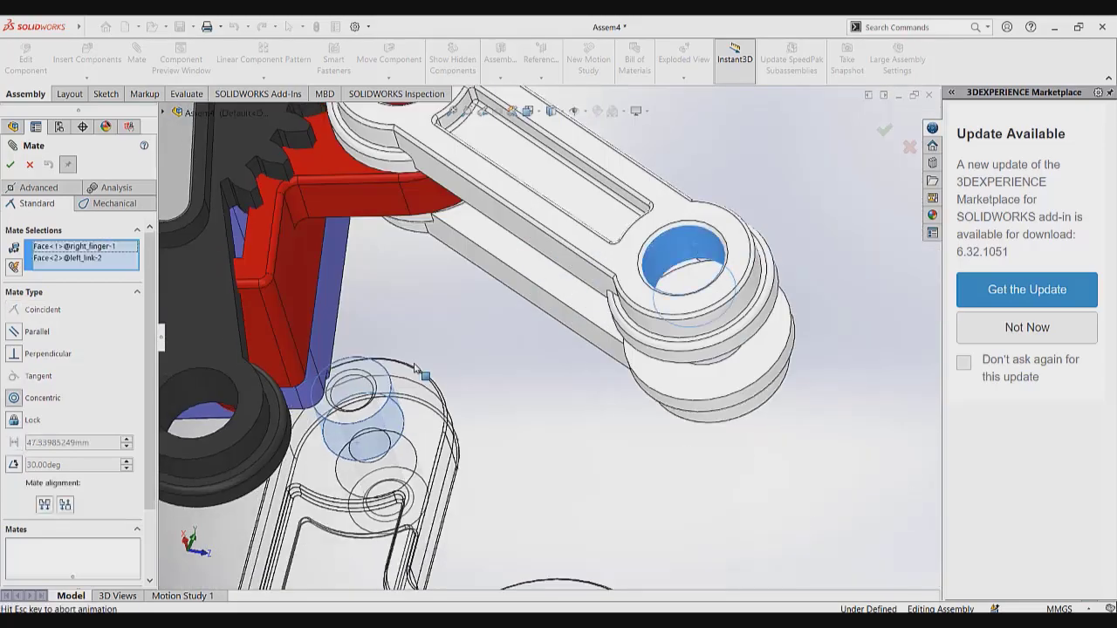
left_click(673, 459)
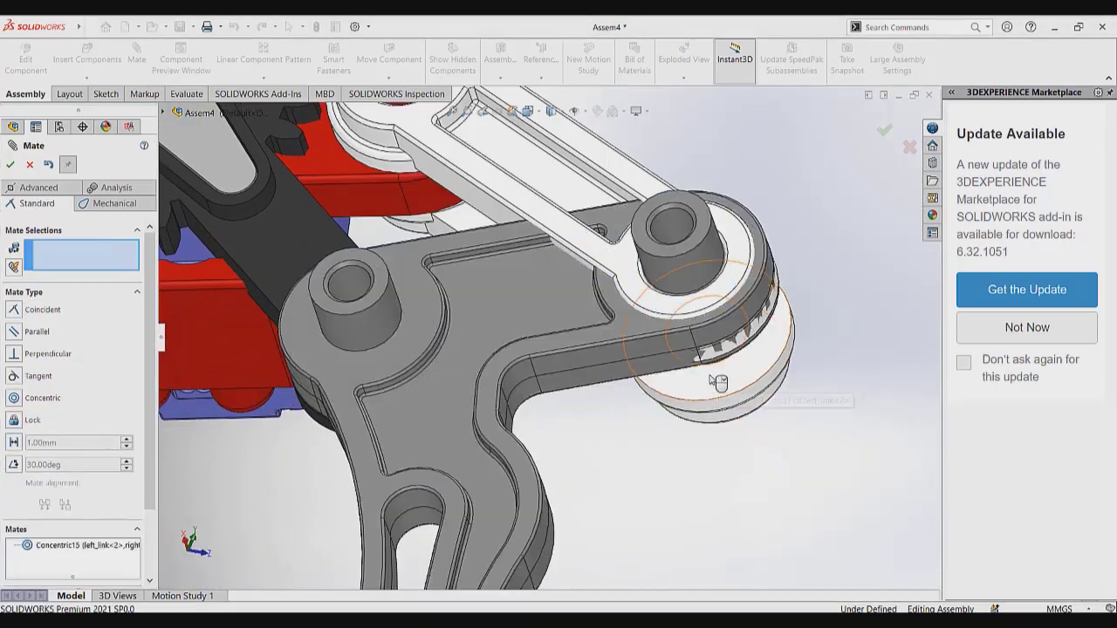
Mate the right finger's flat face coincident with the left link's ring face around the shared hole
scroll(634, 426, "up", 5)
middle_click_drag(627, 424, 598, 302)
scroll(598, 302, "down", 5)
left_click_drag(443, 288, 441, 194)
left_click(490, 151)
scroll(517, 192, "up", 5)
middle_click_drag(551, 328, 571, 247)
scroll(576, 242, "down", 5)
left_click(592, 265)
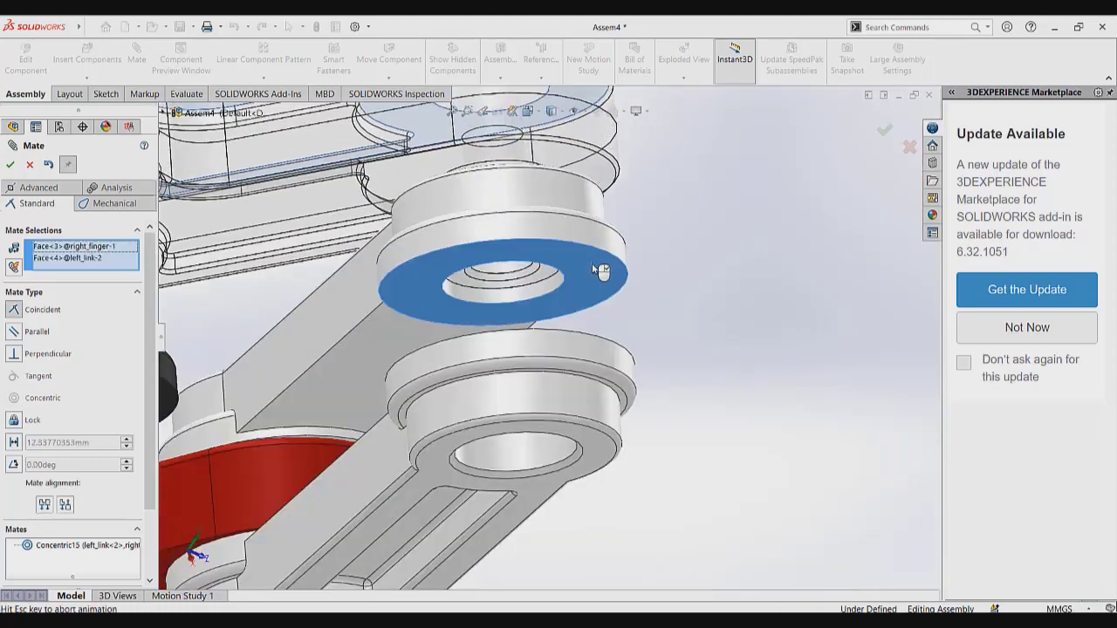
right_click(646, 255)
Finish mating and float the gripper base so the arm can move freely
scroll(648, 255, "up", 10)
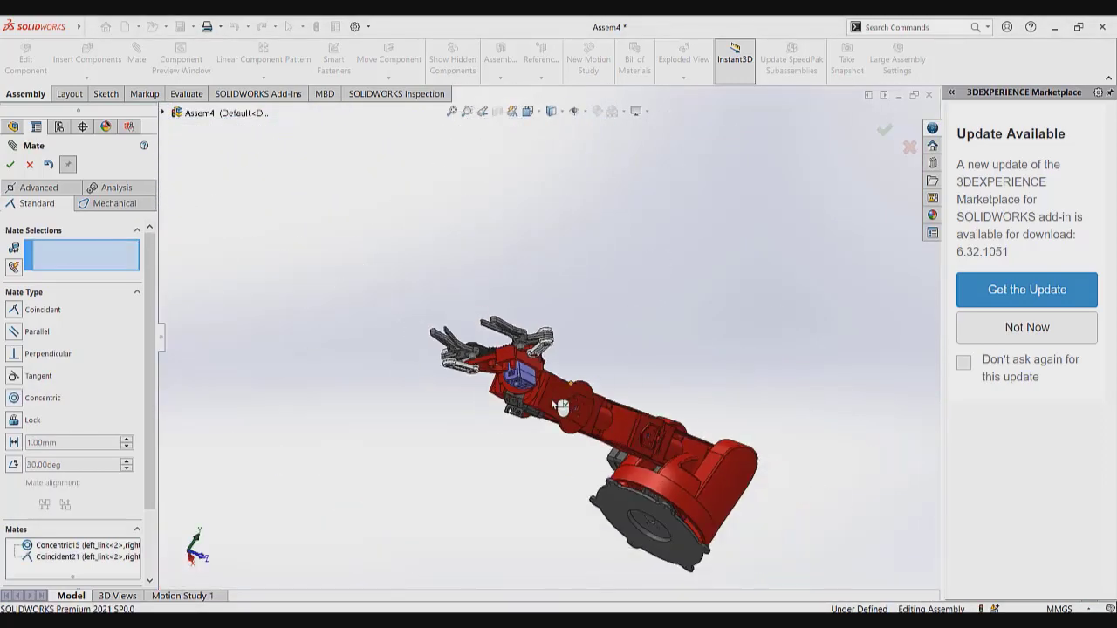
middle_click_drag(453, 413, 553, 306)
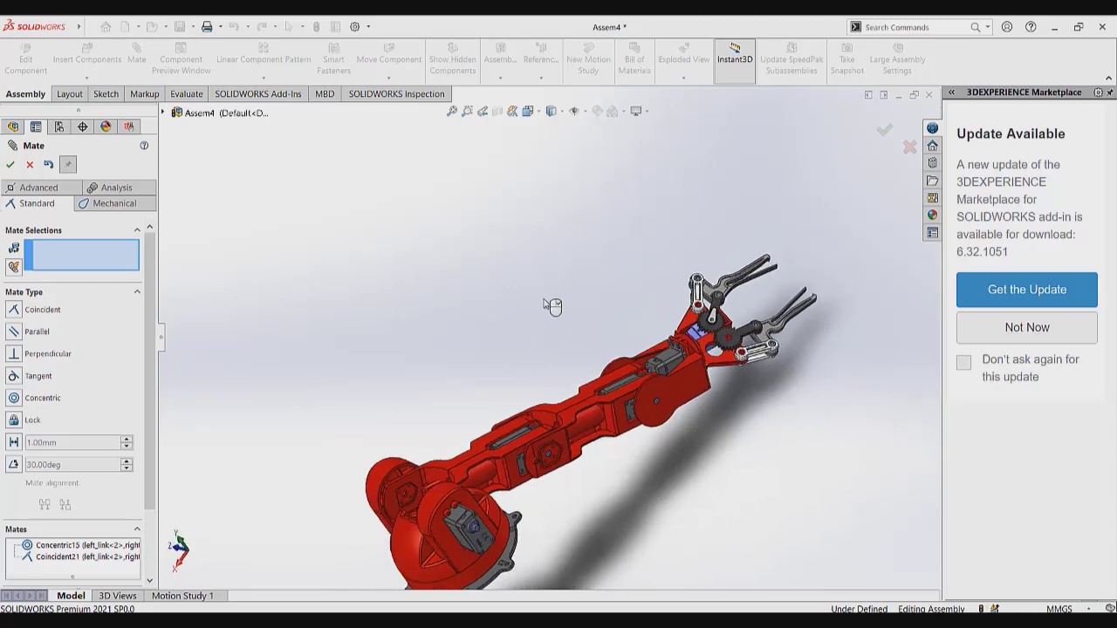
right_click(544, 303)
scroll(668, 336, "down", 3)
right_click(641, 316)
left_click(628, 422)
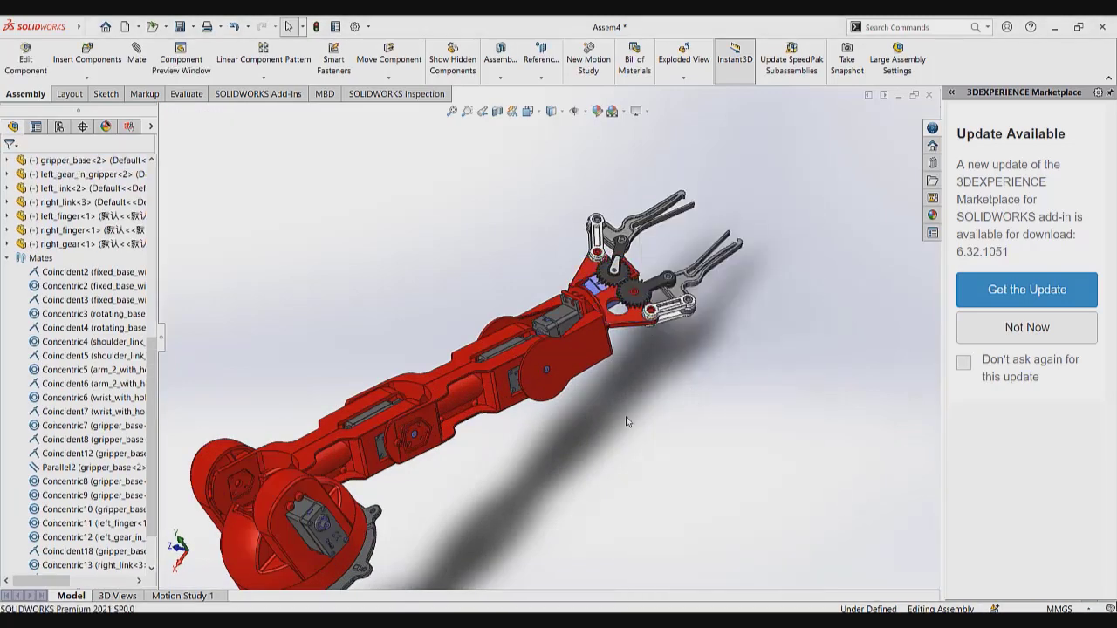
Pose the robot arm by raising the shoulder link upright and bending the upper arm so the gripper reaches forward and down
scroll(559, 467, "up", 4)
middle_click_drag(543, 476, 517, 457)
scroll(396, 354, "down", 6)
scroll(398, 354, "up", 4)
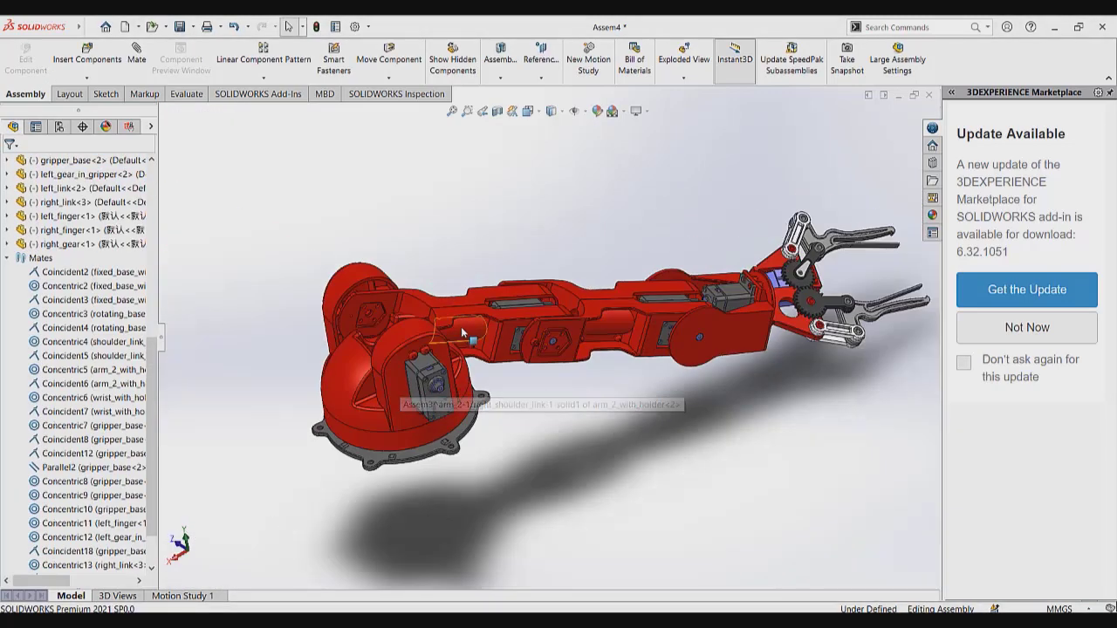
left_click_drag(463, 329, 495, 280)
middle_click_drag(519, 361, 473, 324)
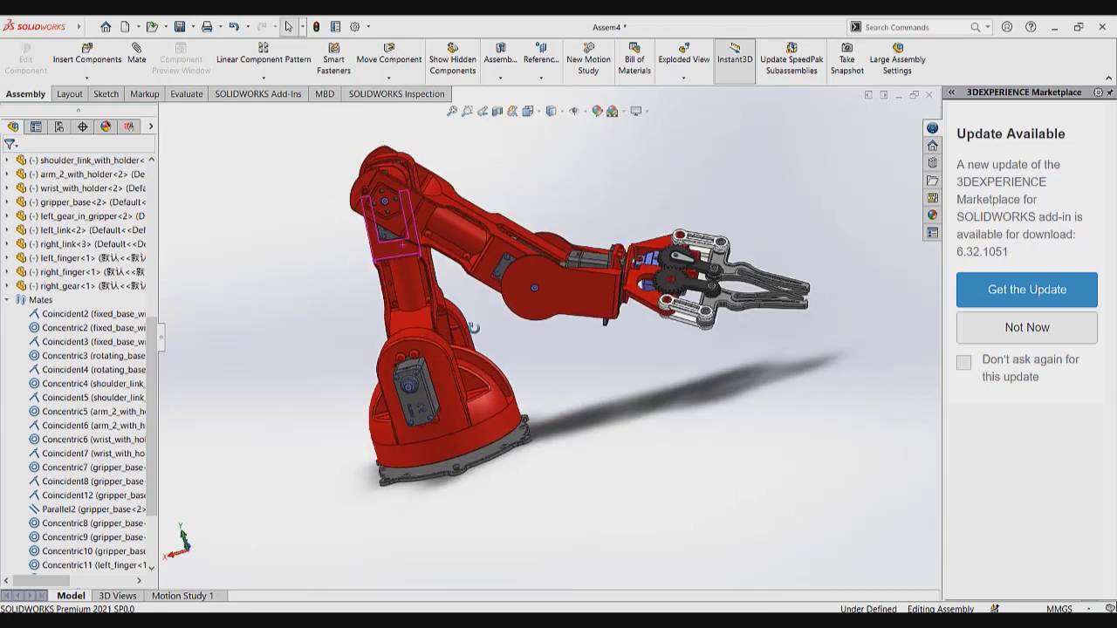
left_click_drag(455, 230, 510, 140)
scroll(556, 295, "up", 3)
middle_click_drag(556, 295, 539, 292)
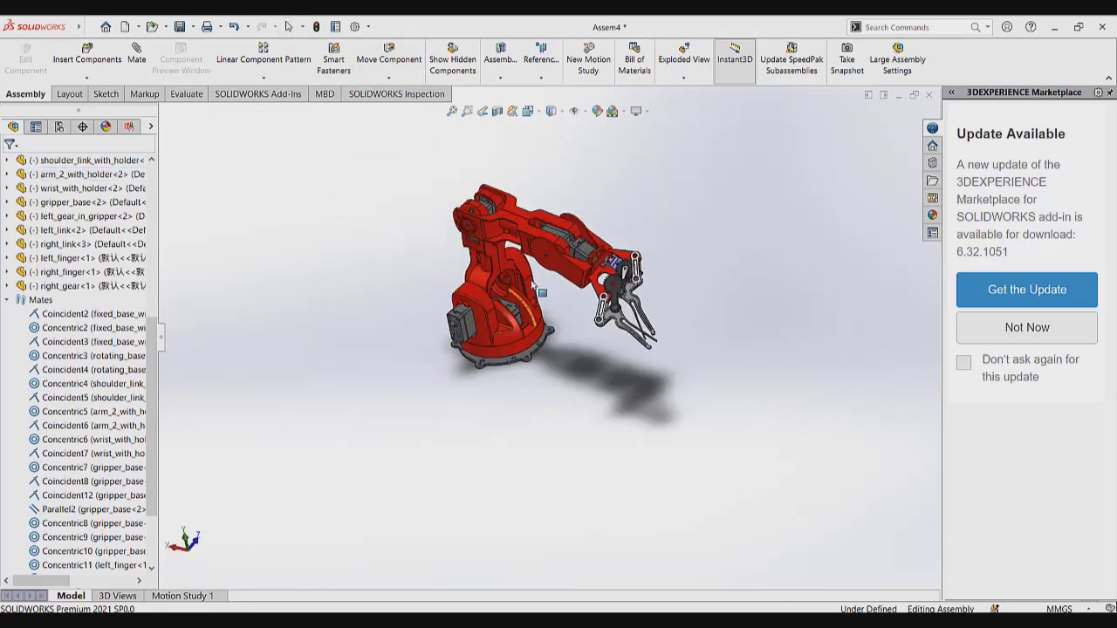
scroll(534, 273, "down", 3)
left_click_drag(506, 221, 510, 180)
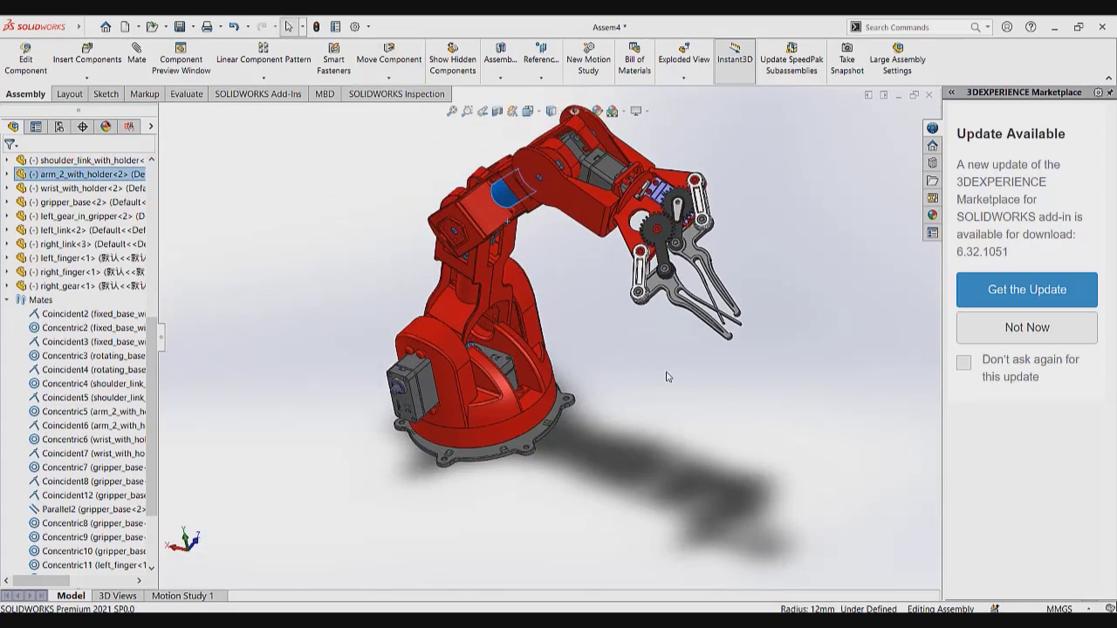
Fix the gripper base in place and swing the right finger outward to open the gripper
left_click(669, 377)
scroll(602, 331, "down", 2)
right_click(567, 295)
left_click(635, 347)
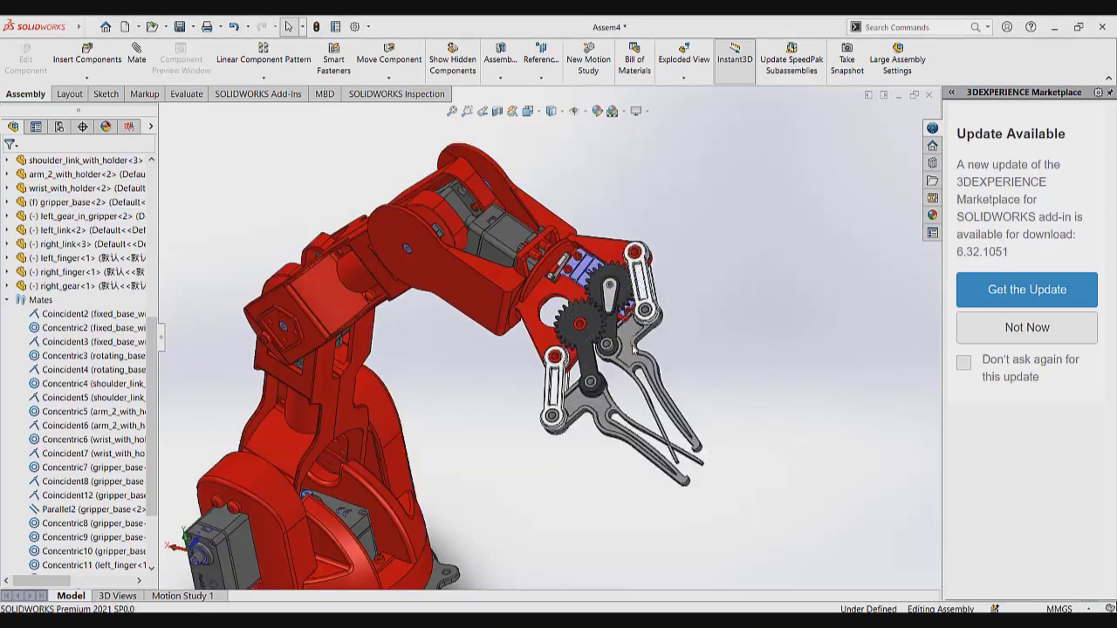
left_click_drag(746, 299, 746, 288)
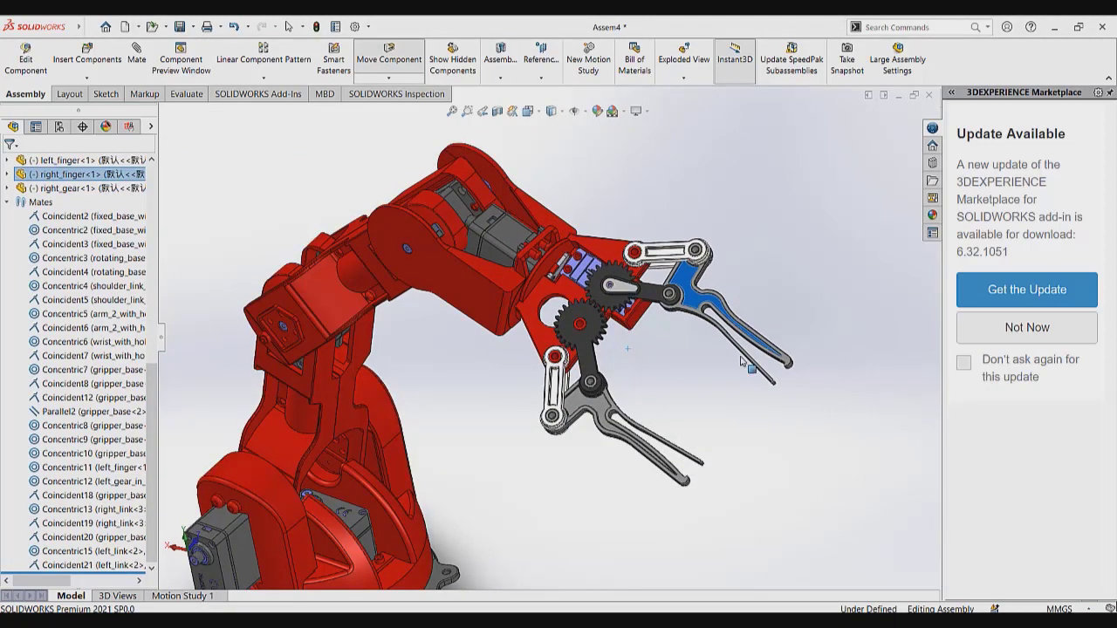
scroll(551, 336, "up", 3)
scroll(554, 306, "down", 3)
Float the gripper base, fix the fixed_base_with_holder component in place instead, and fit the whole arm in view
right_click(562, 330)
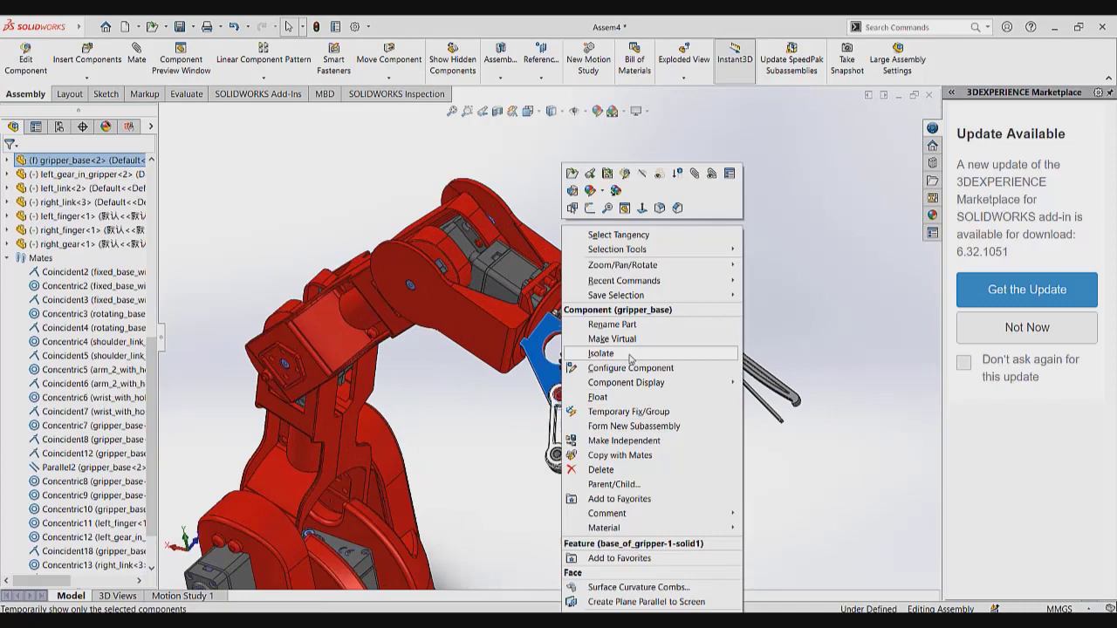
left_click(598, 397)
scroll(473, 518, "up", 4)
left_click(473, 518)
scroll(494, 527, "down", 6)
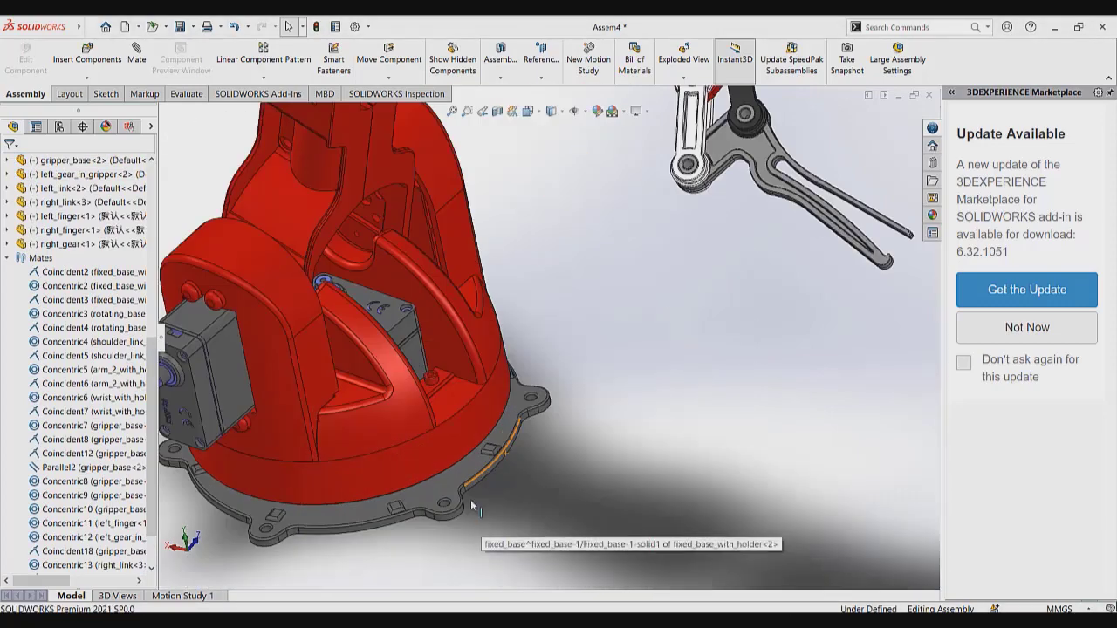
right_click(452, 479)
left_click(519, 382)
left_click(663, 401)
left_click(452, 111)
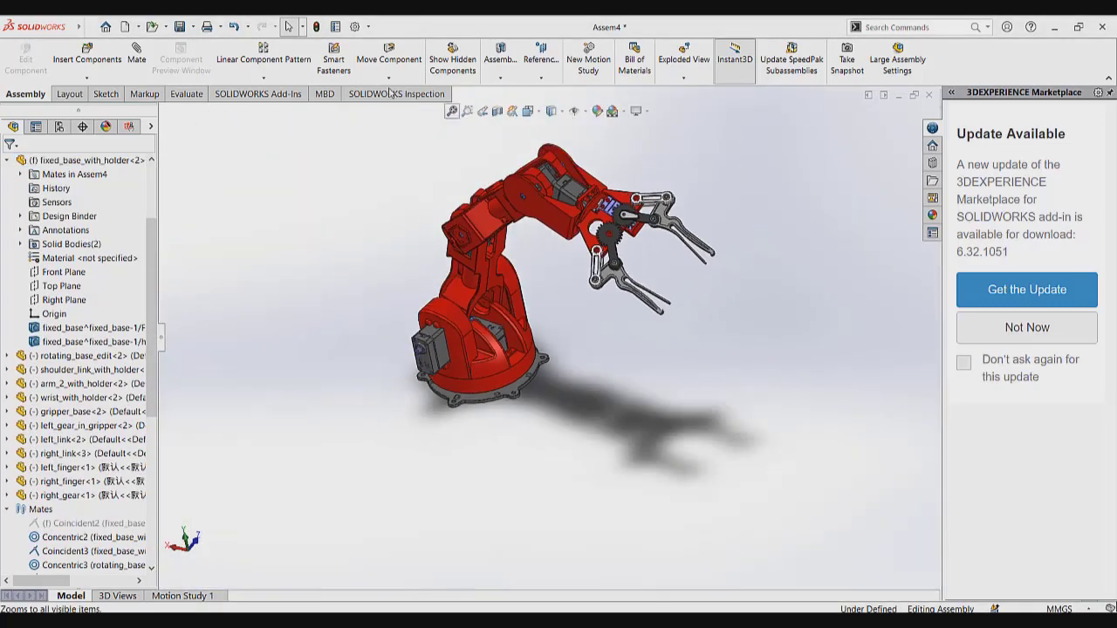
Save the assembly as robot_arm in the Assembly folder
key("ctrl+s")
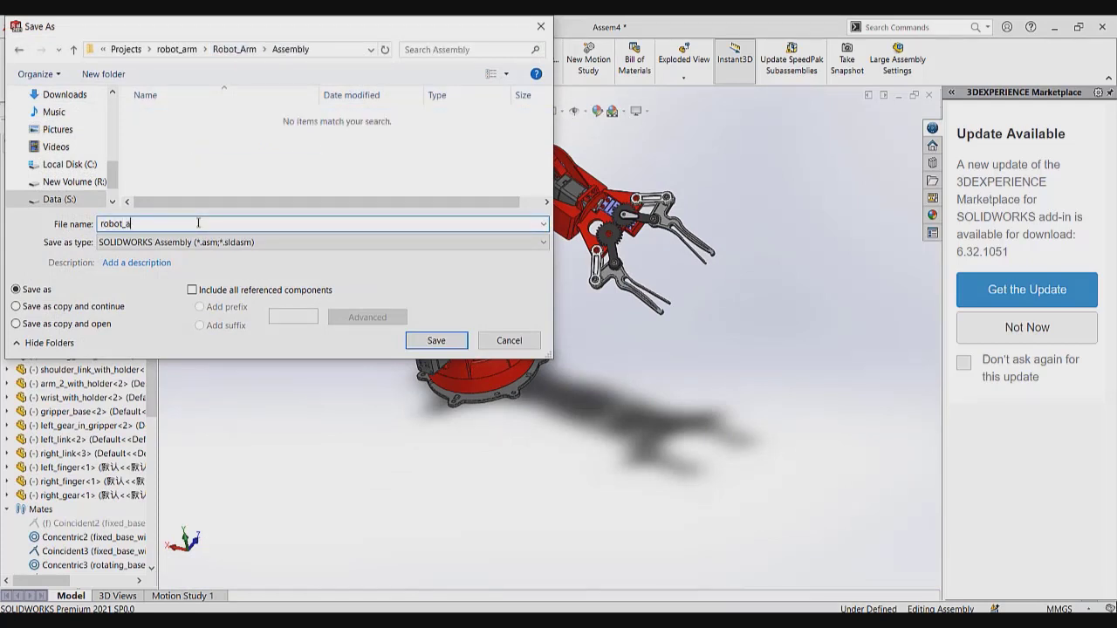
key("Return")
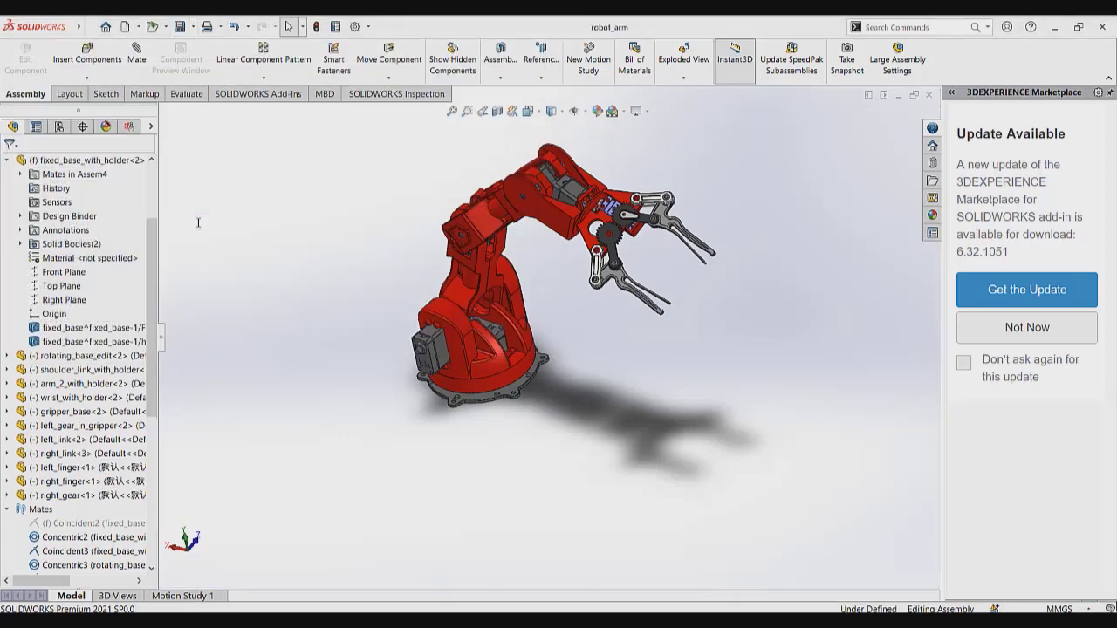
middle_click_drag(395, 378, 527, 294)
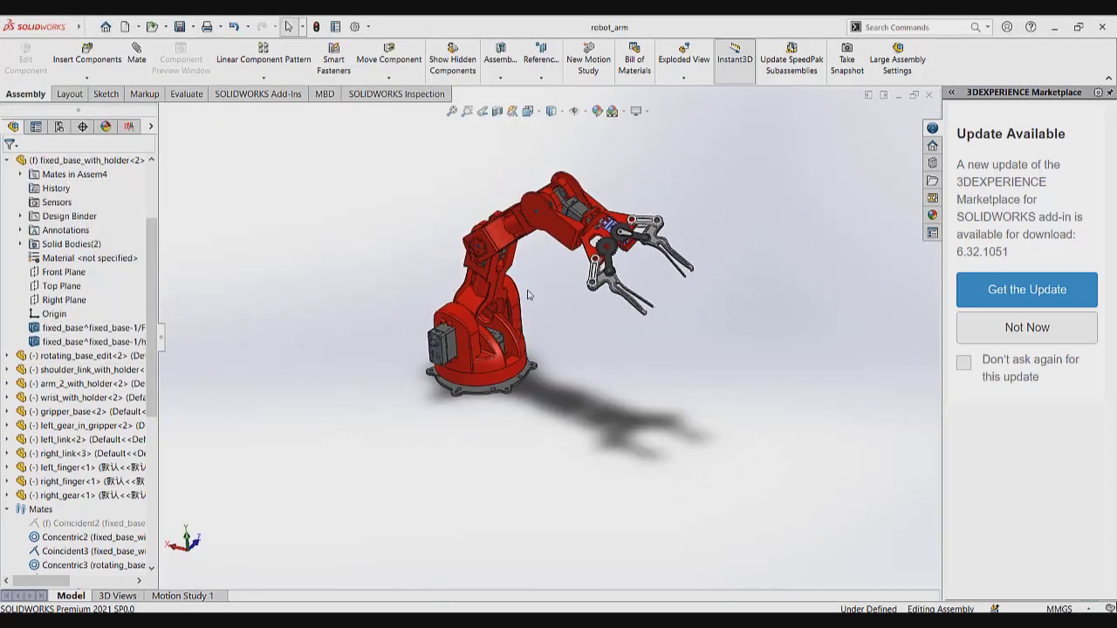
left_click(172, 495)
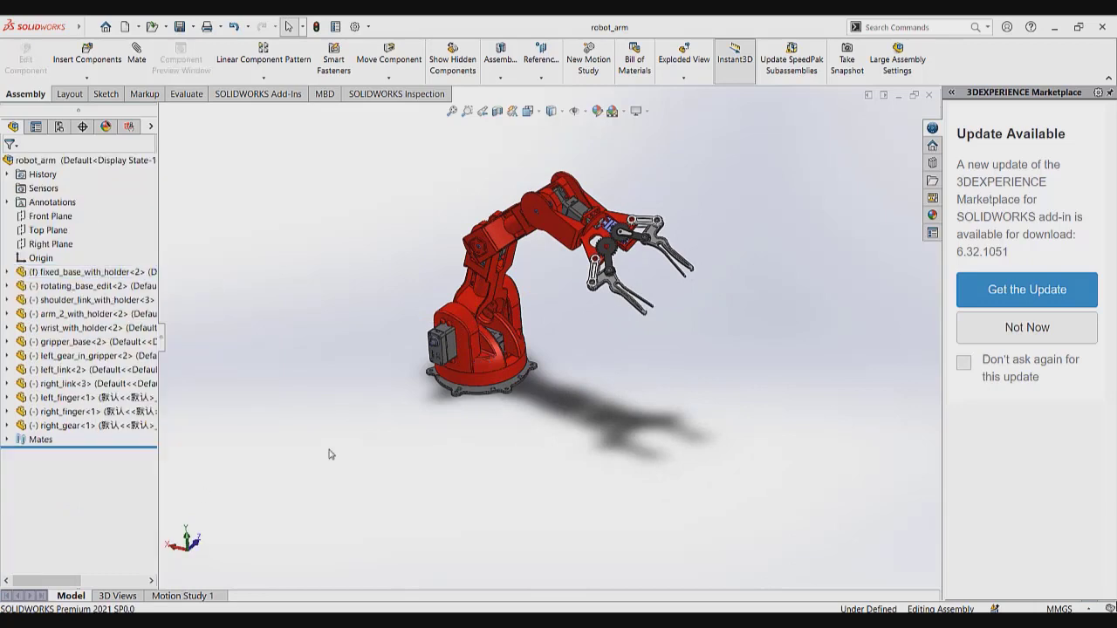
key("z")
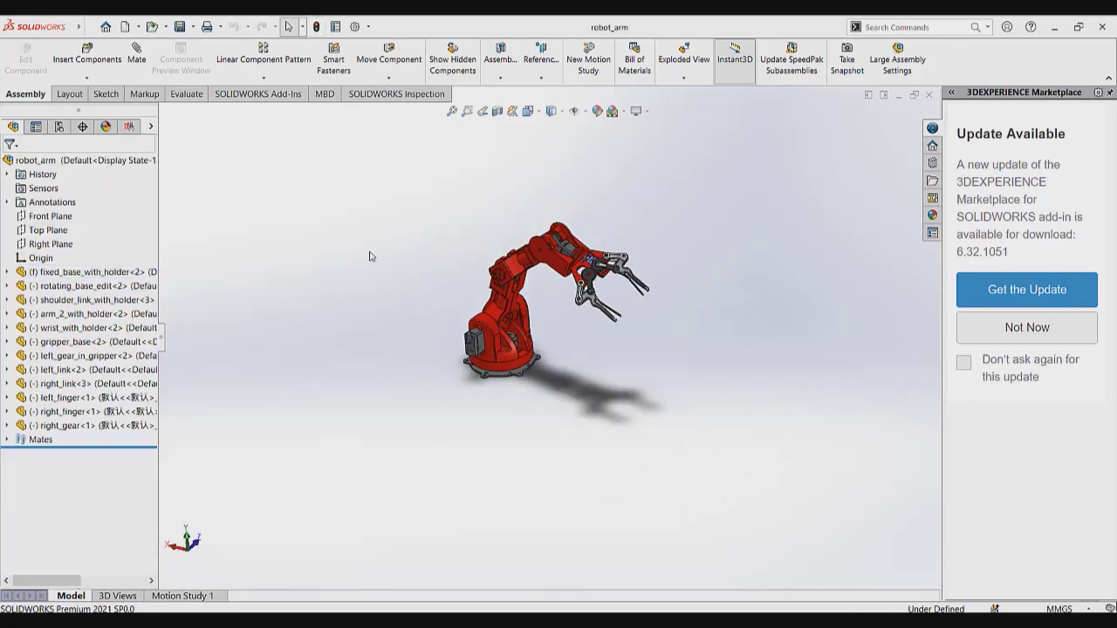
scroll(525, 301, "down", 3)
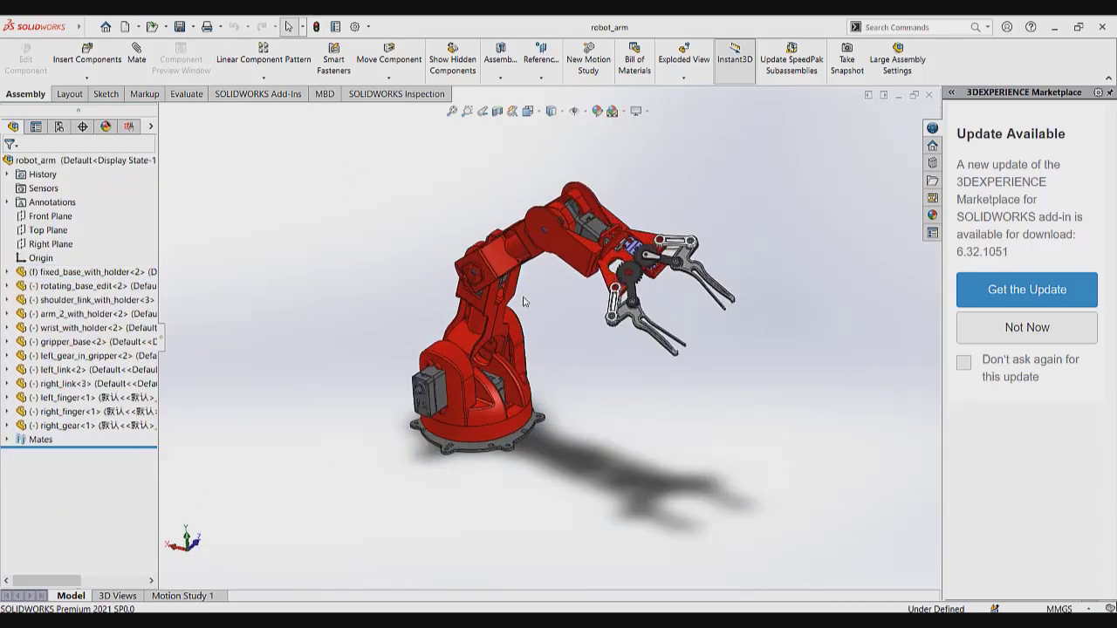